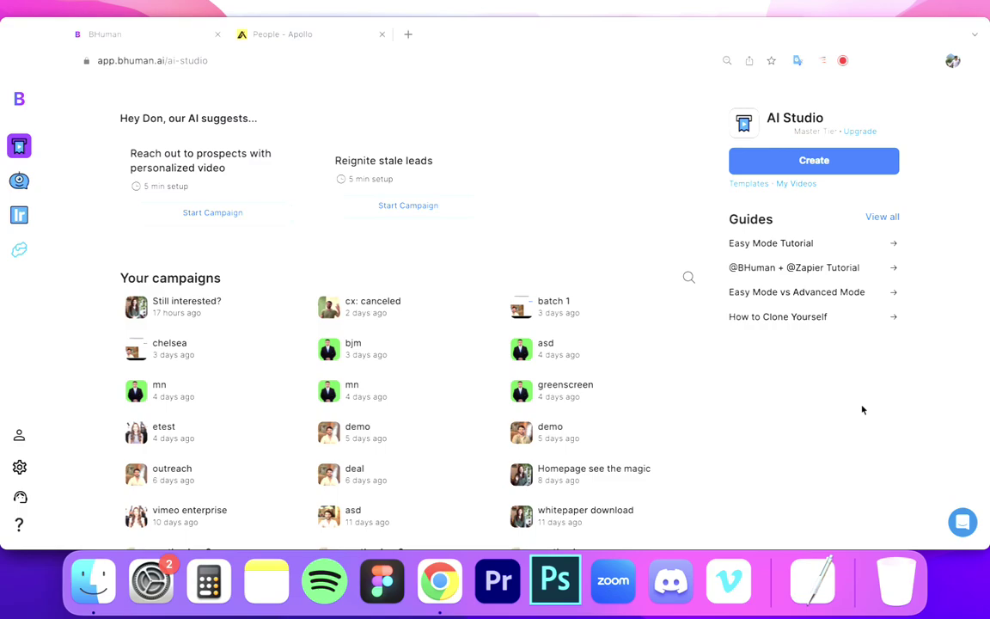
- Open the "portland vc 3" campaign and download its generated videos list as a CSV
scroll(581, 388, "down", 3)
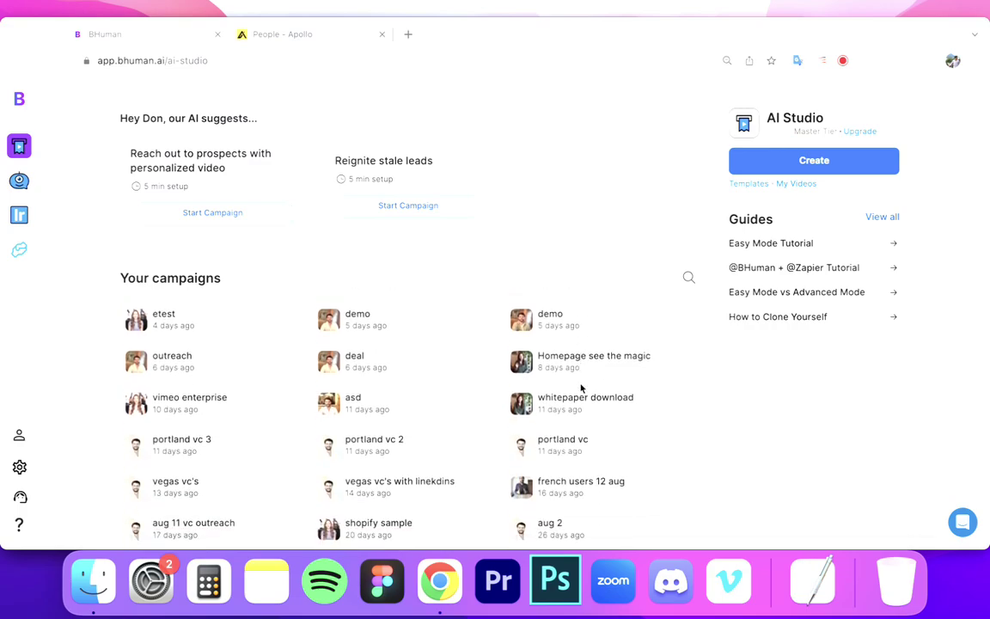
left_click(260, 447)
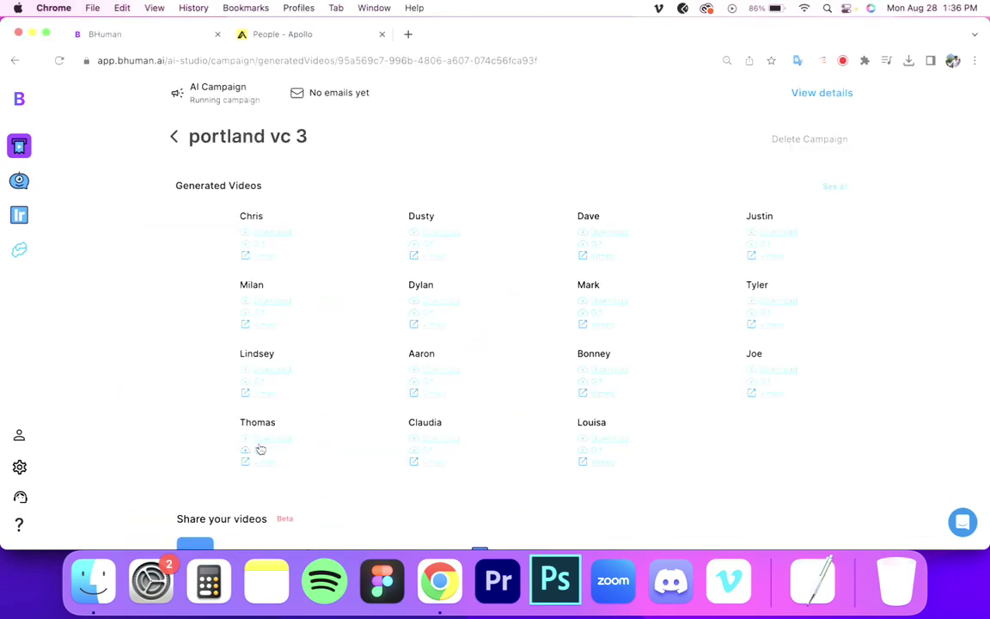
scroll(904, 355, "down", 5)
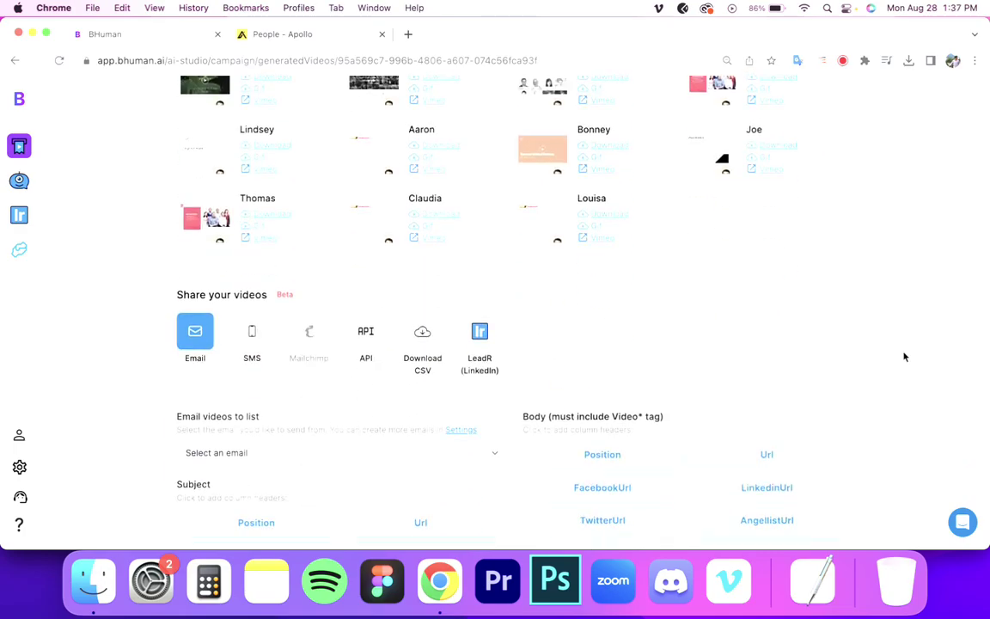
scroll(904, 355, "down", 3)
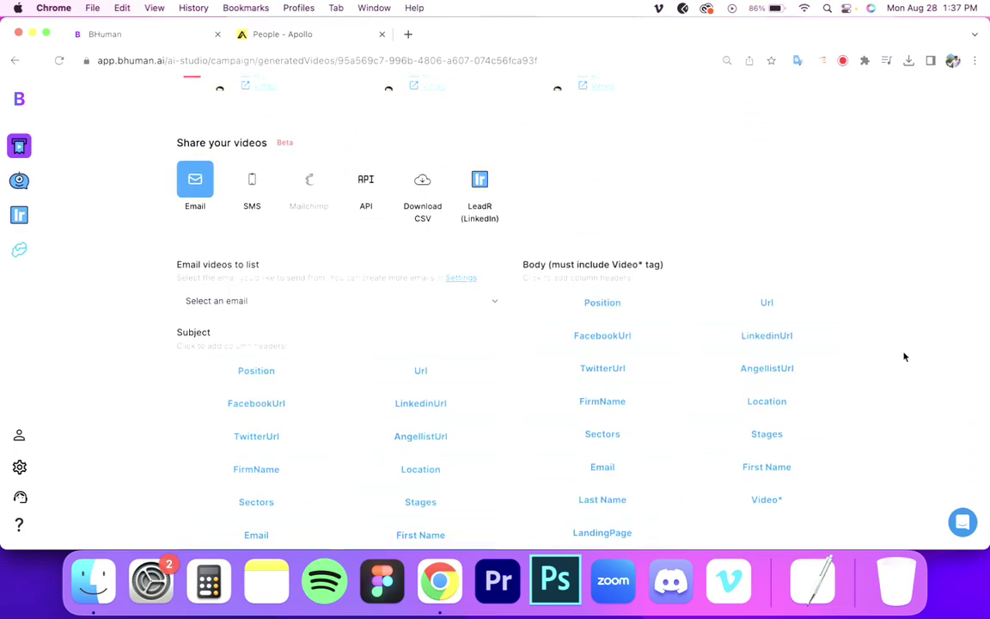
left_click(434, 205)
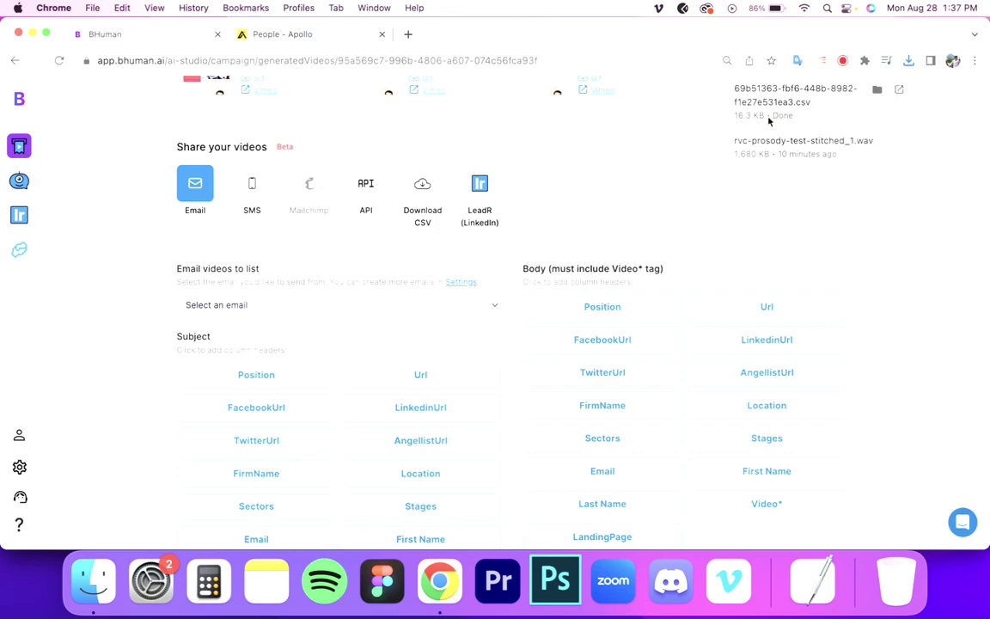
scroll(659, 179, "up", 5)
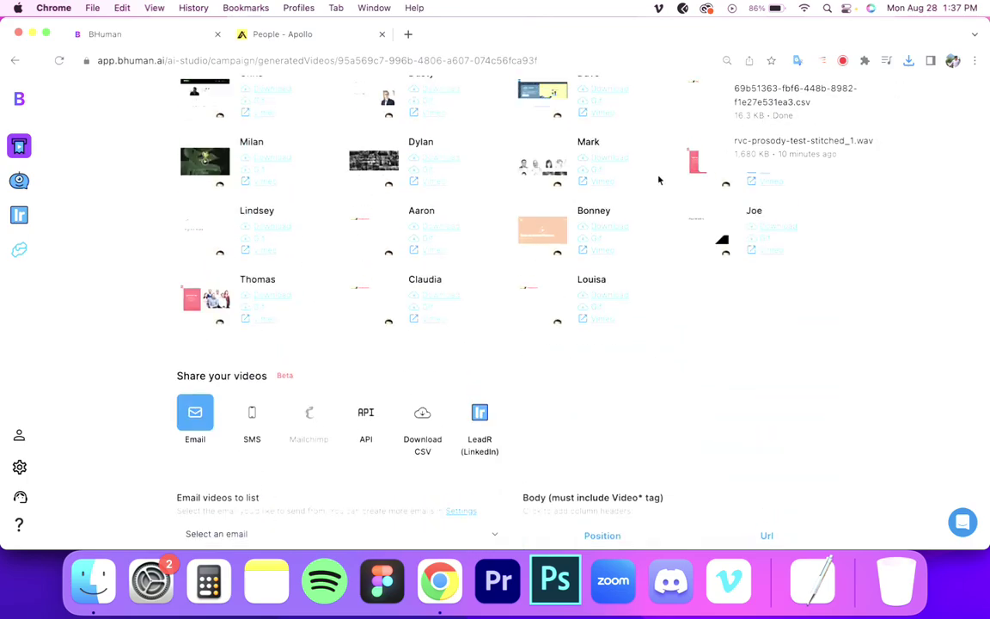
scroll(659, 179, "up", 2)
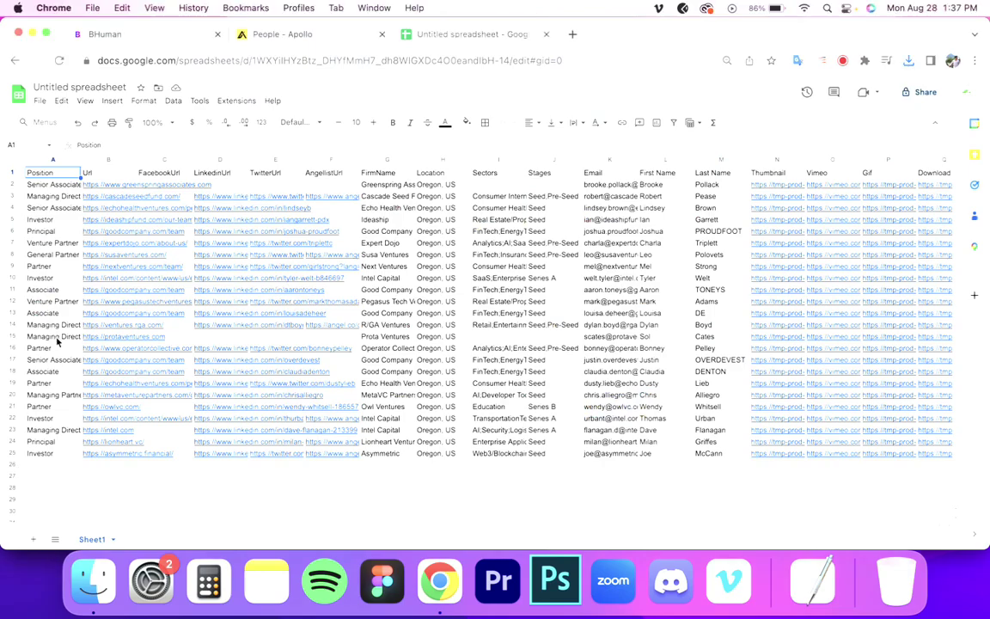
- Examine the exported campaign data in the spreadsheet, including the Thumbnail, Vimeo, Gif, Download, Status and LandingPage columns
left_click(63, 188)
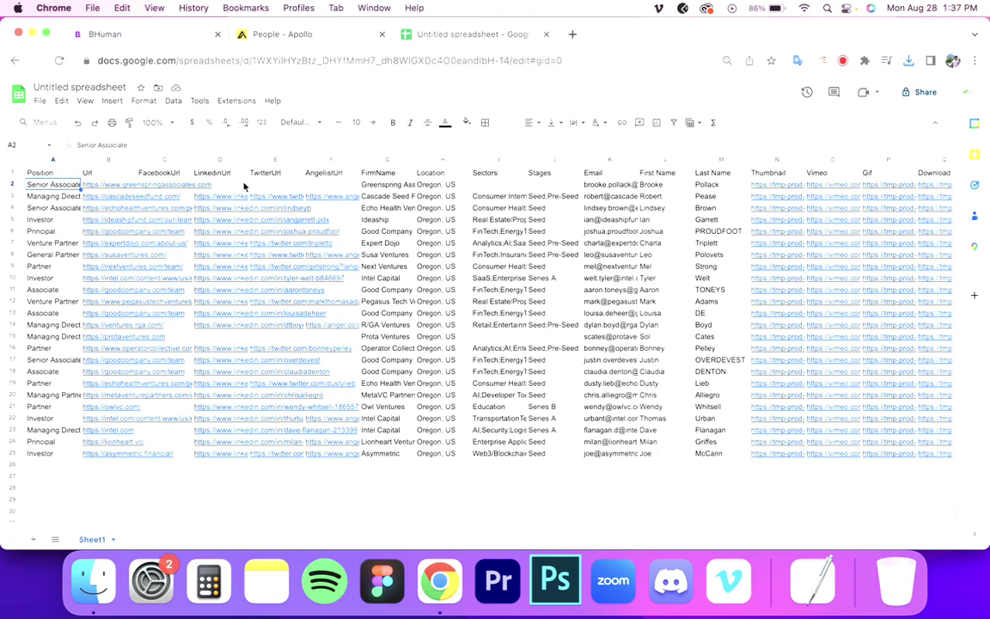
left_click(491, 208)
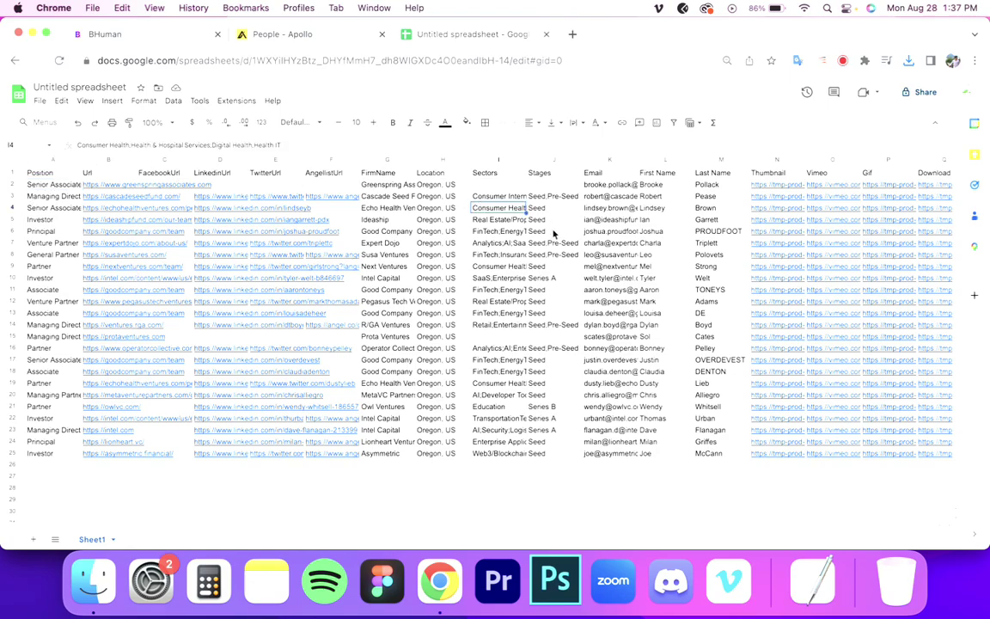
scroll(553, 233, "right", 5)
scroll(553, 233, "right", 6)
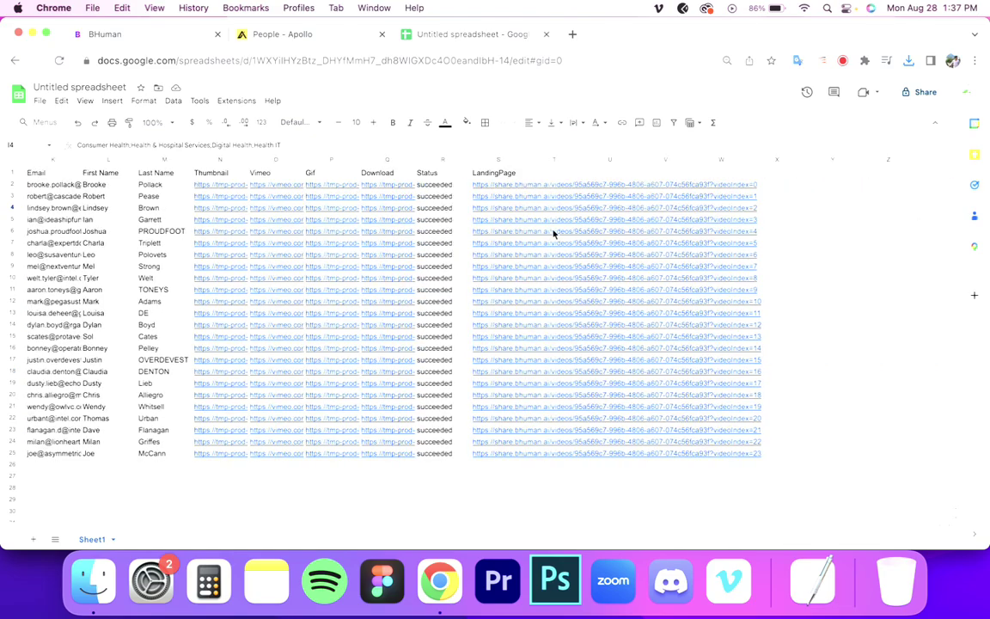
left_click(199, 171)
left_click(665, 476)
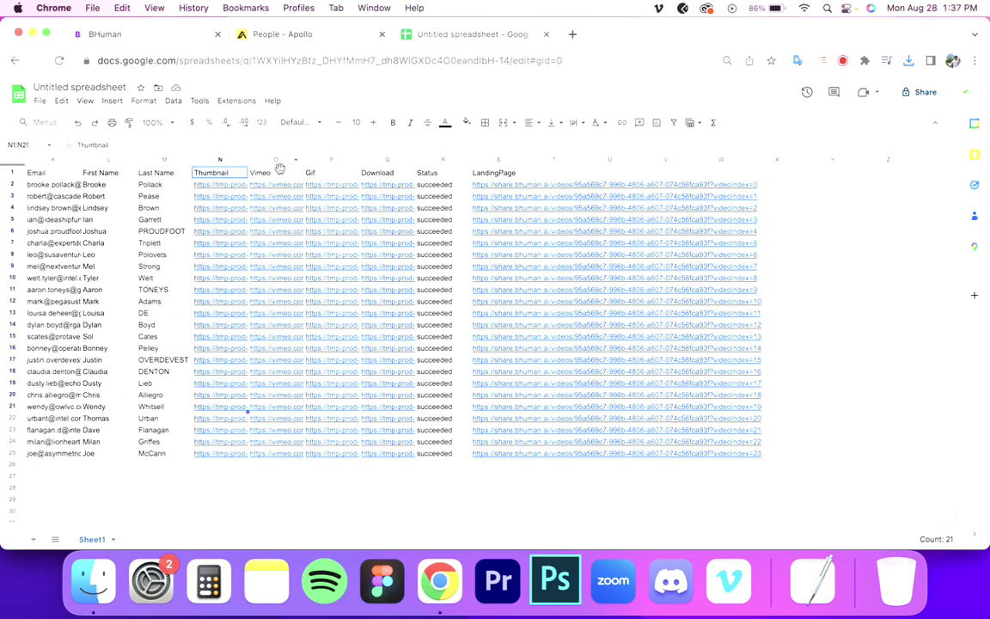
left_click_drag(275, 172, 277, 407)
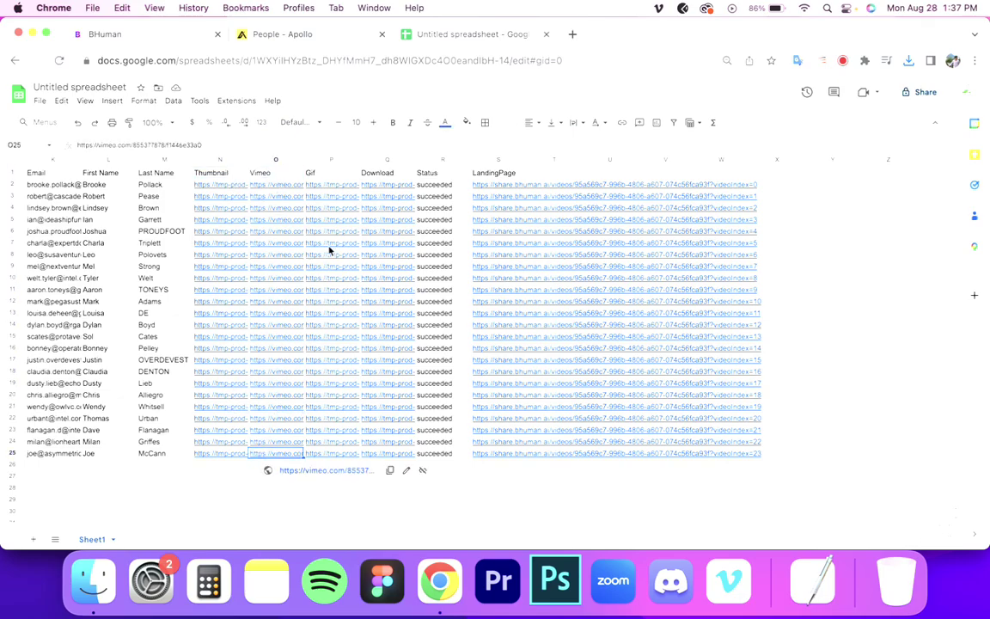
left_click_drag(332, 172, 329, 394)
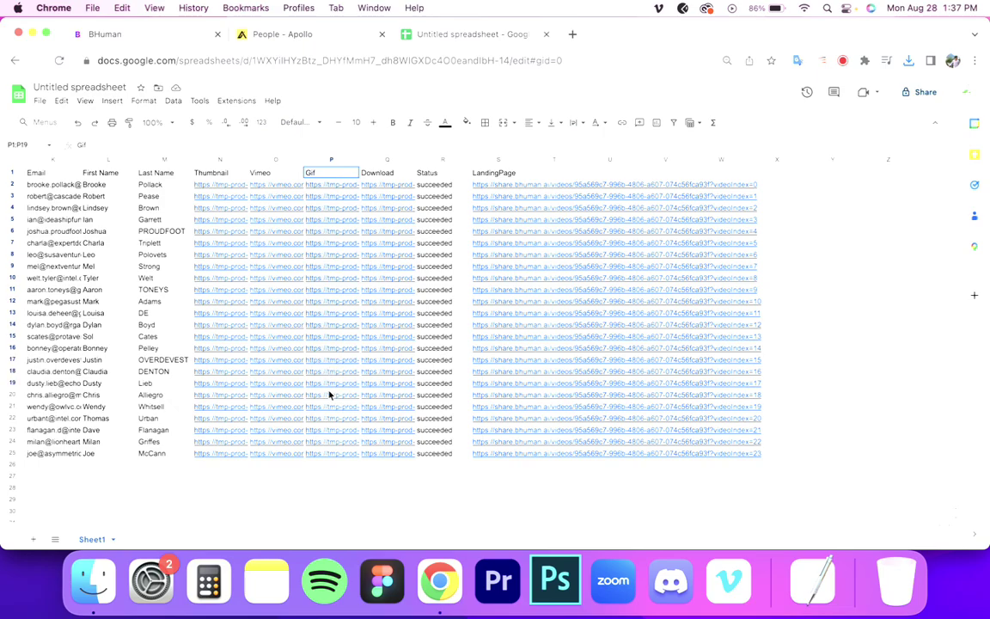
left_click(391, 173)
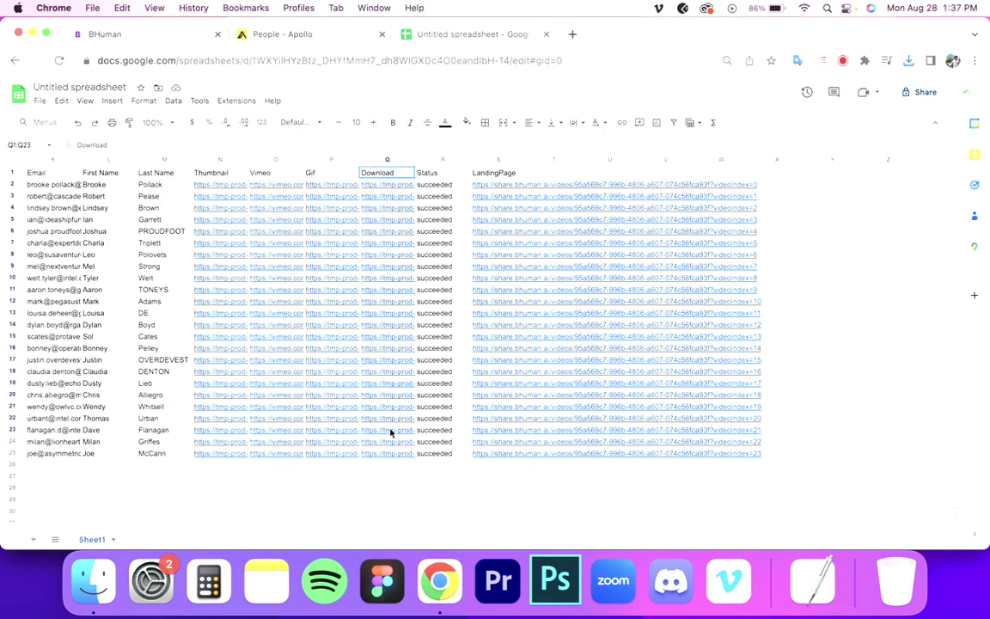
left_click(381, 487)
left_click(427, 173)
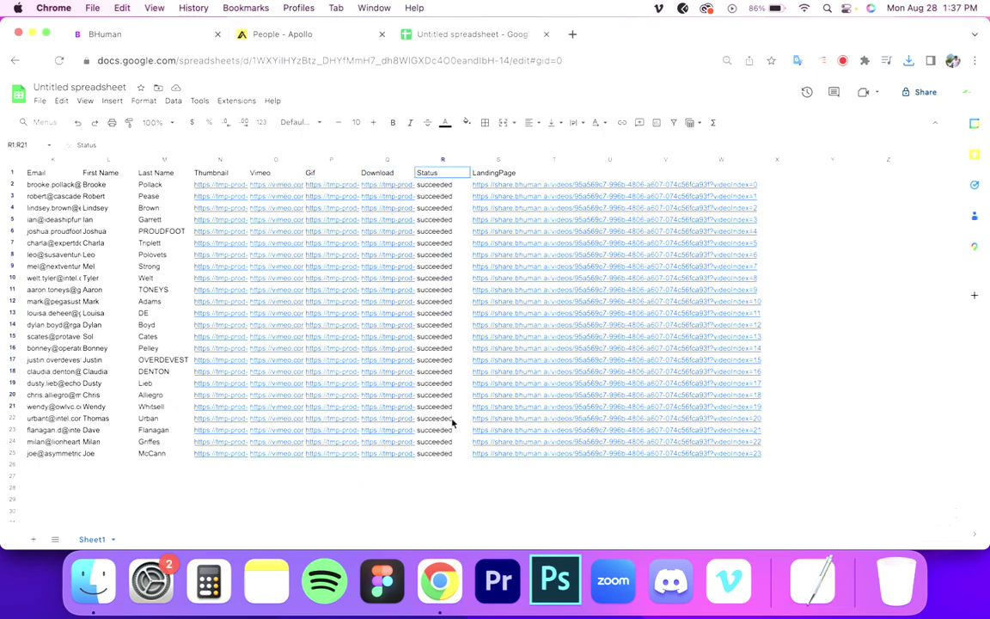
left_click(441, 475)
left_click(509, 173)
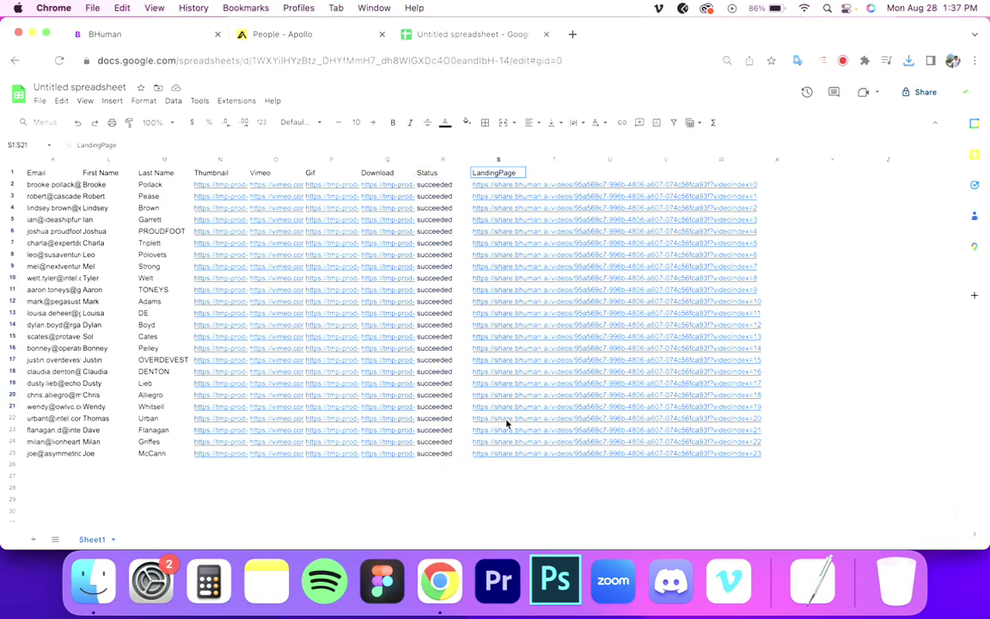
left_click(499, 489)
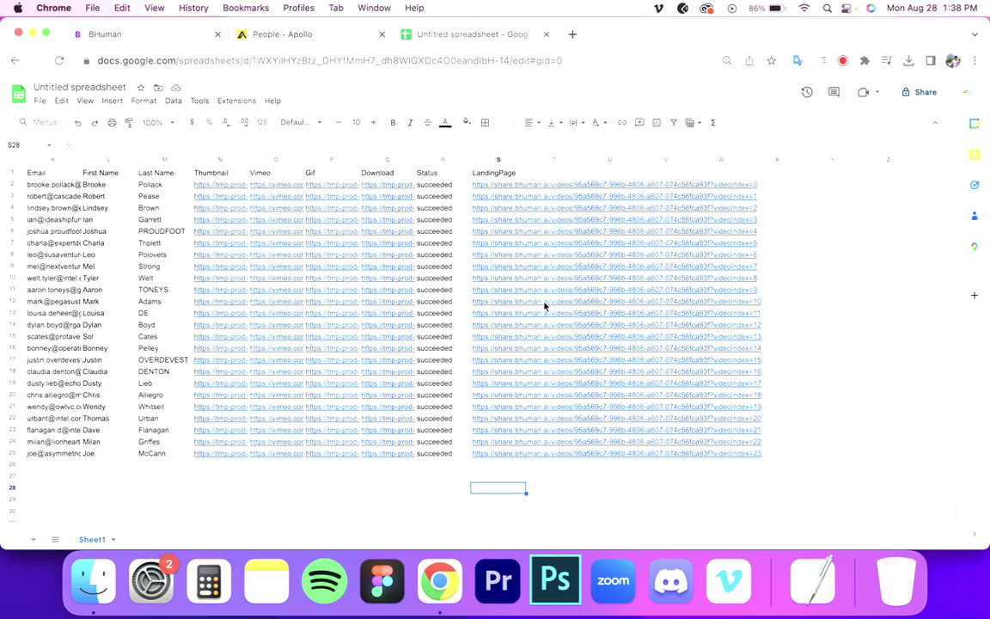
- Switch to Apollo and skip the guided tour on the people search page
left_click(324, 36)
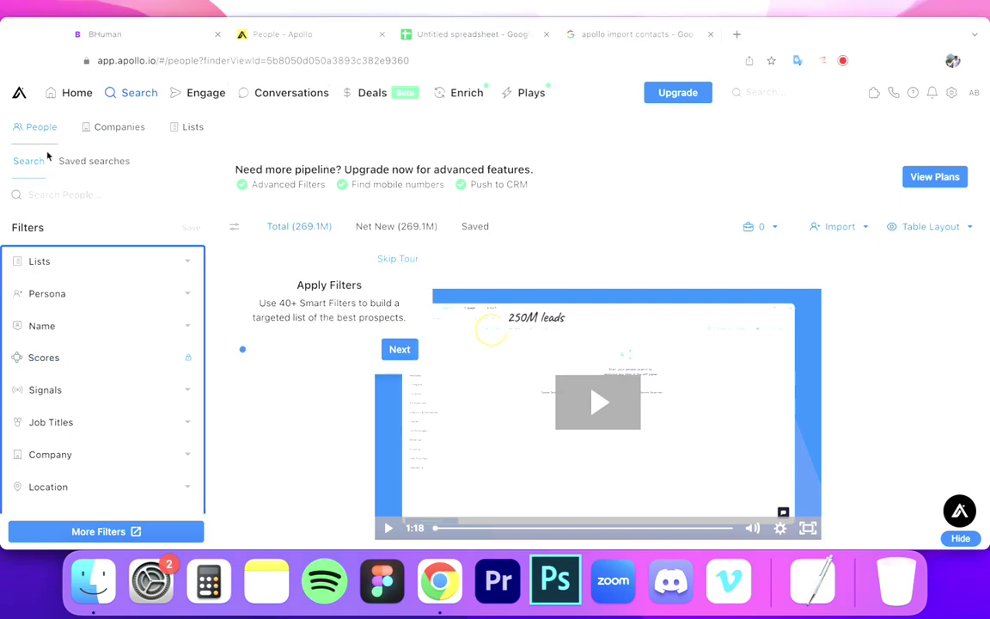
left_click(191, 126)
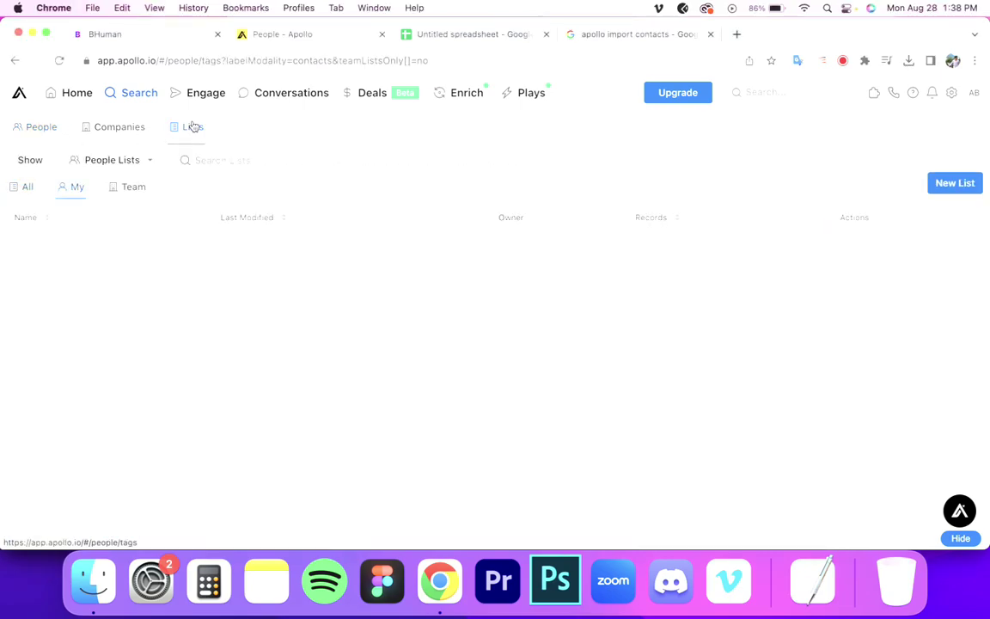
left_click(507, 487)
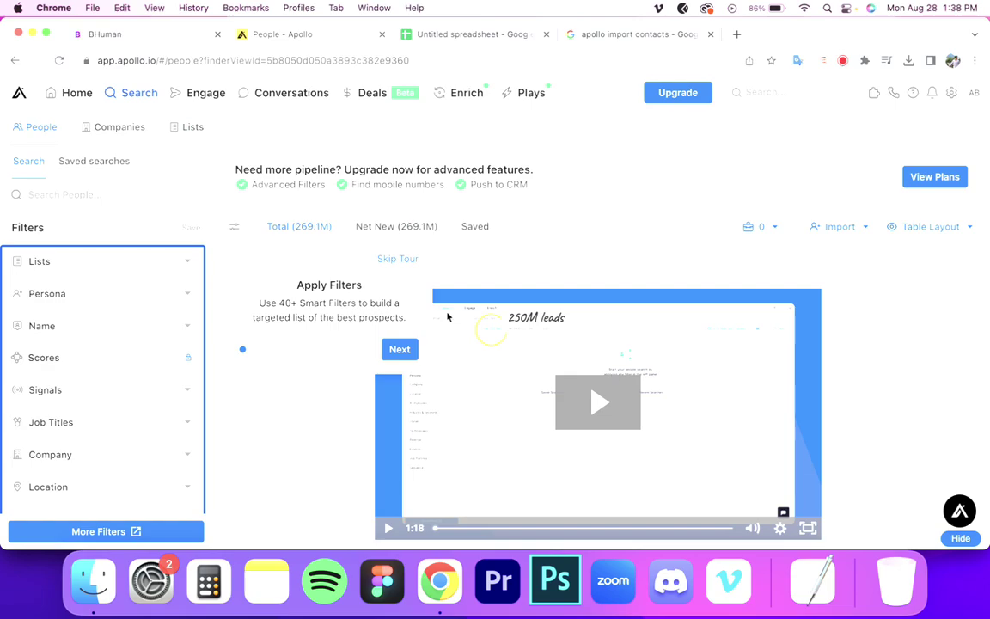
left_click(397, 258)
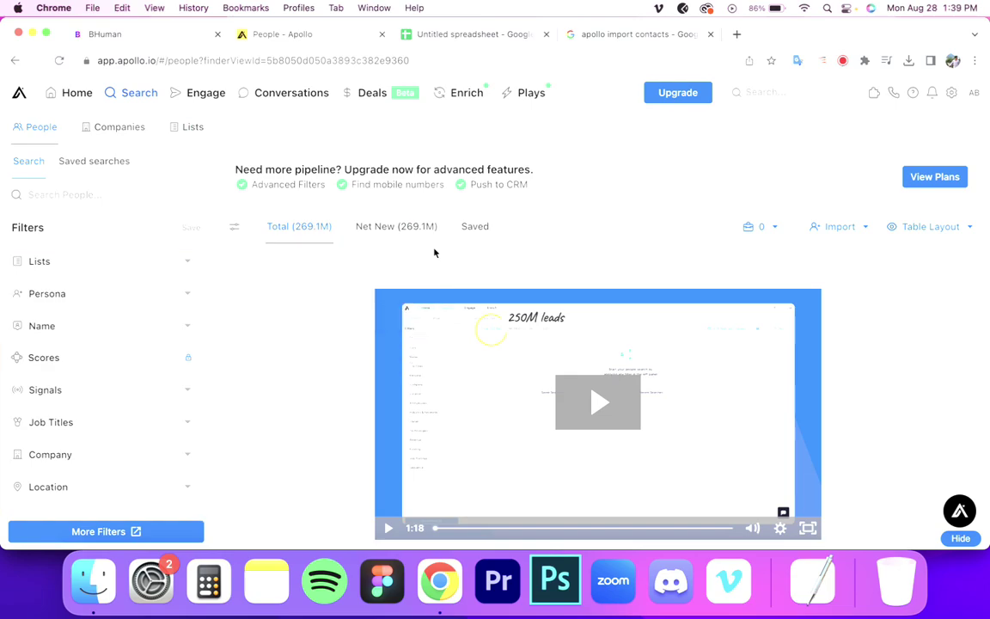
- Start a contacts import using the downloaded file 69b51363-fbf6-448b-8982-f1e27e531ea3.csv
left_click(841, 230)
left_click(816, 275)
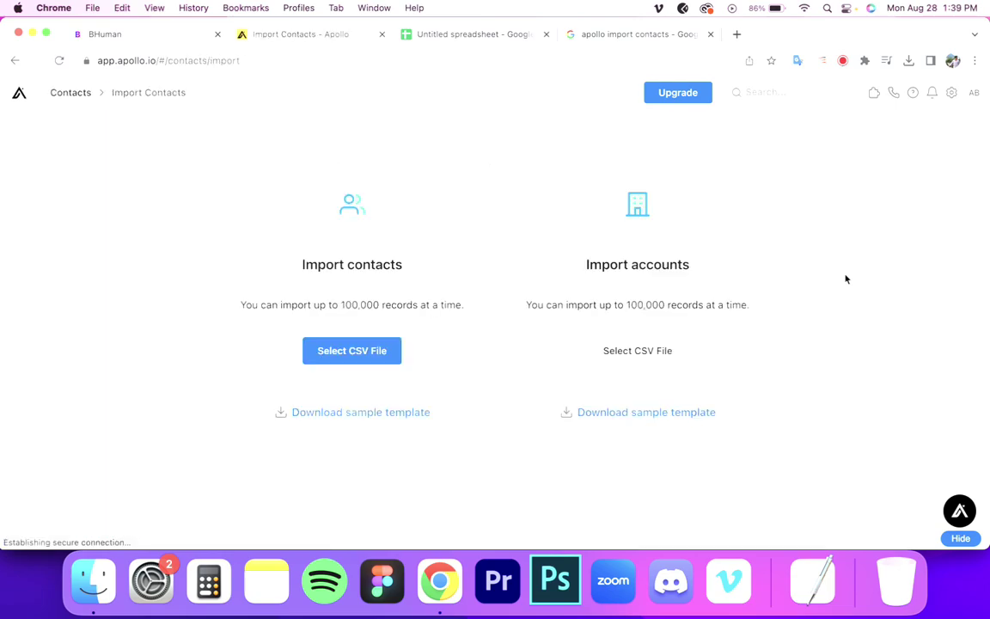
left_click(356, 351)
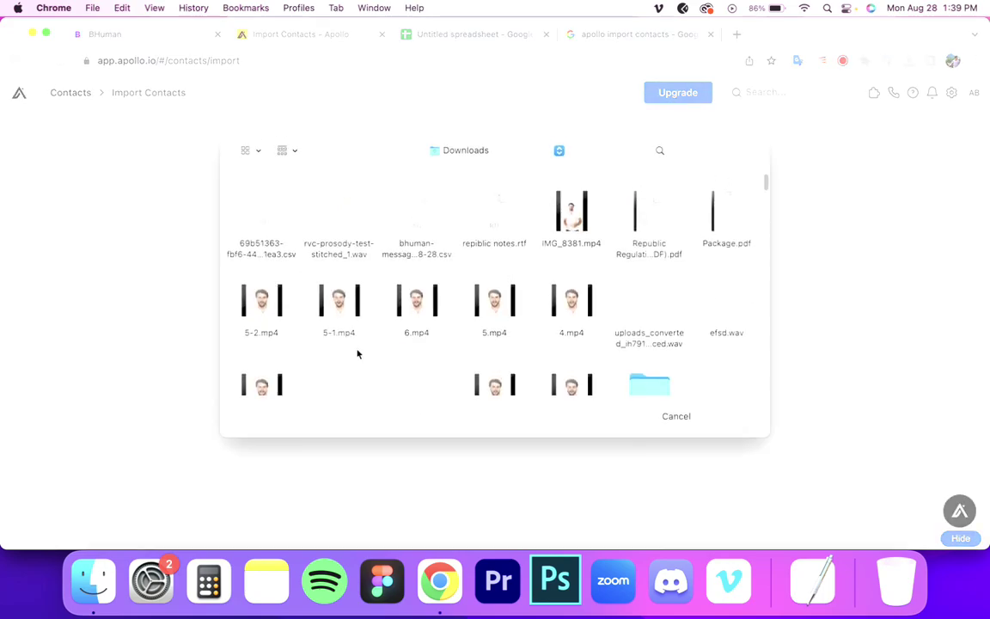
double_click(270, 256)
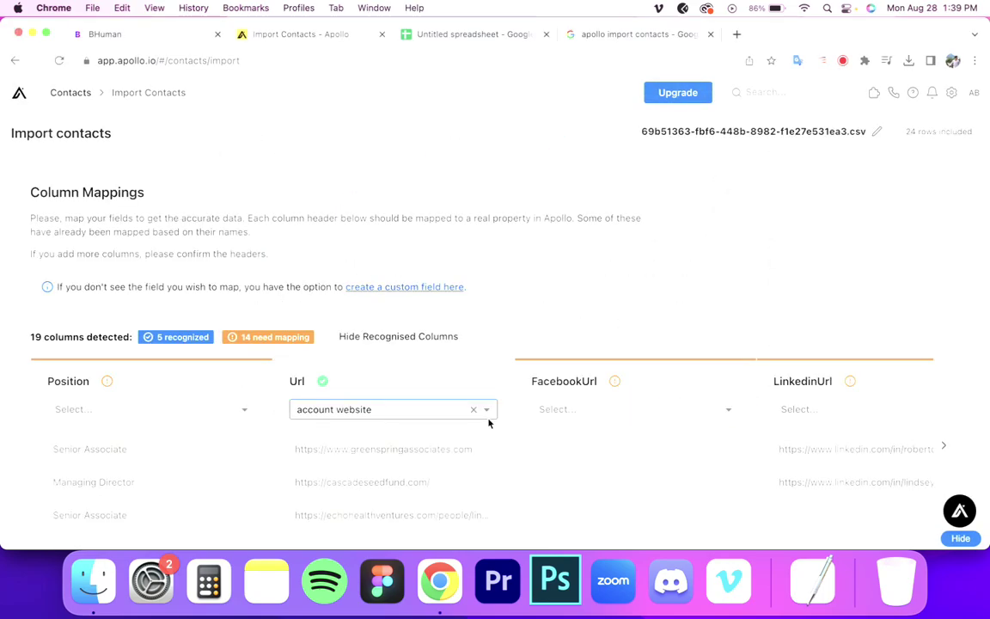
- Review the column mappings and import settings for the CSV, including the Thumbnail, Vimeo, Gif and Download columns
scroll(488, 422, "down", 5)
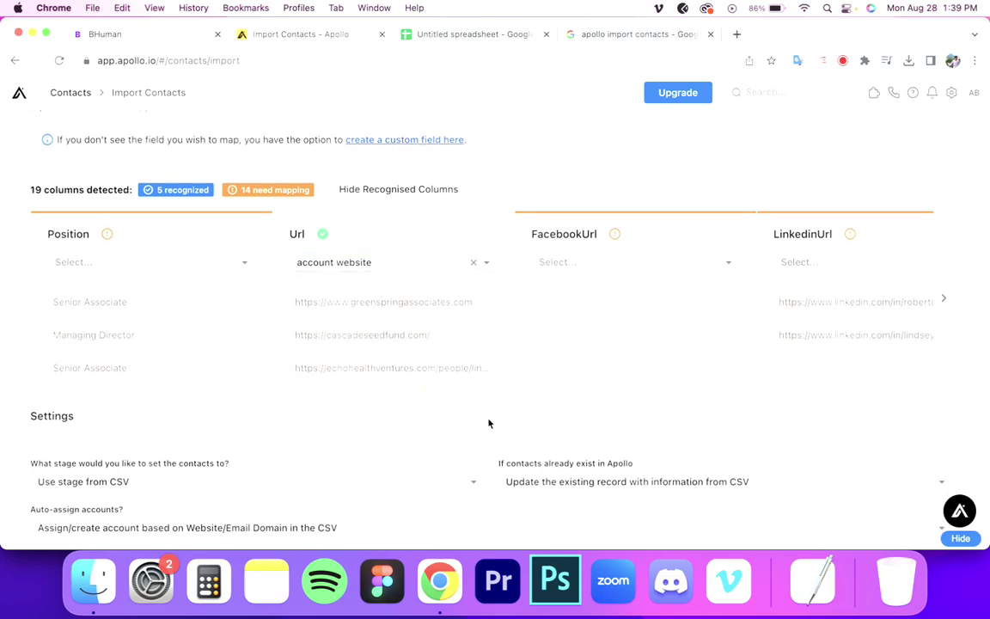
scroll(414, 275, "right", 10)
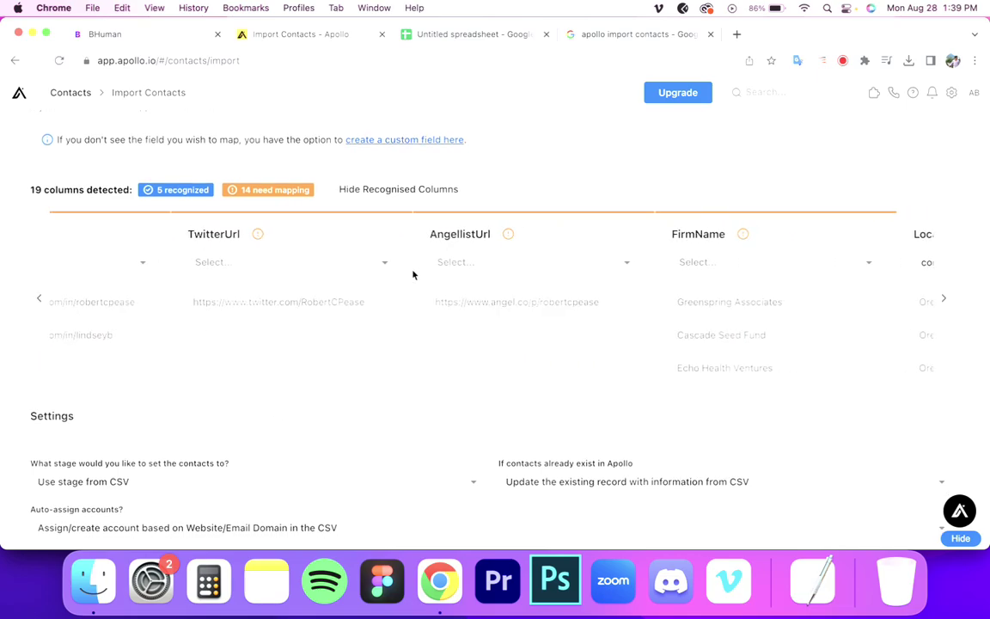
scroll(413, 274, "left", 6)
scroll(503, 409, "left", 6)
scroll(504, 409, "up", 3)
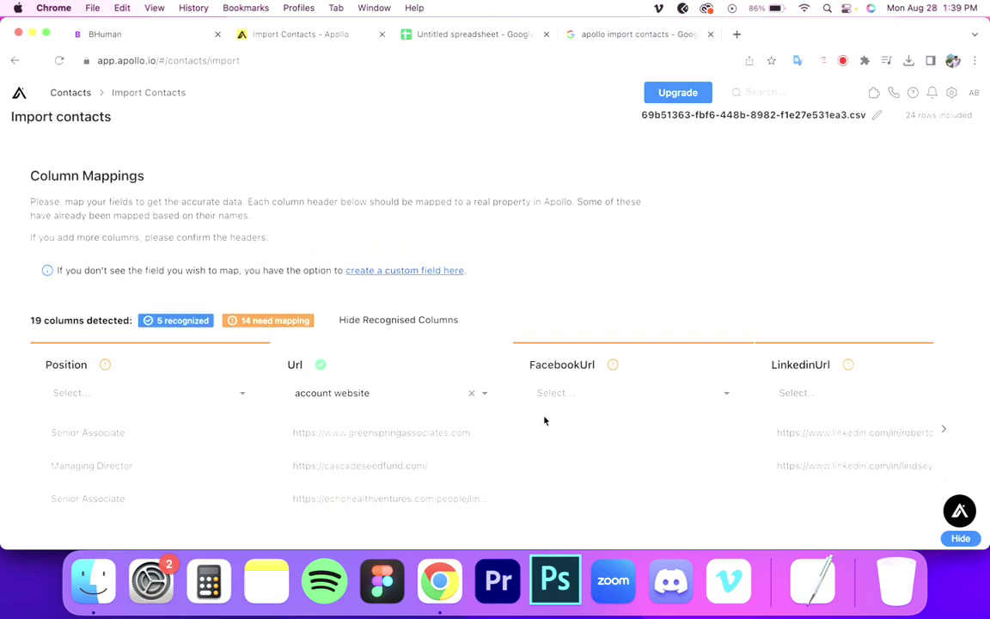
scroll(543, 420, "right", 8)
scroll(544, 420, "right", 10)
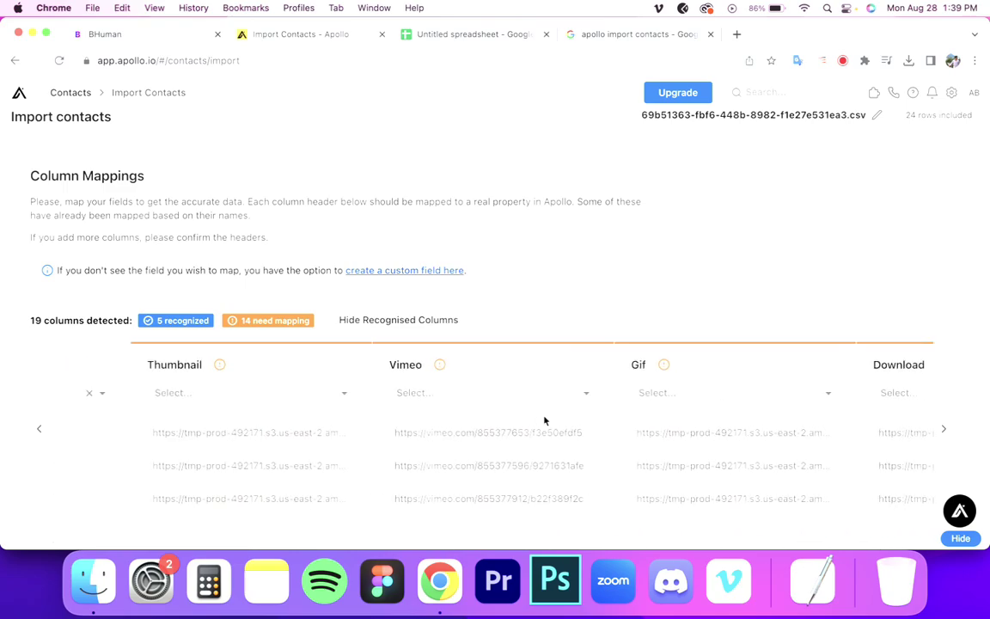
scroll(544, 420, "right", 5)
scroll(543, 418, "left", 7)
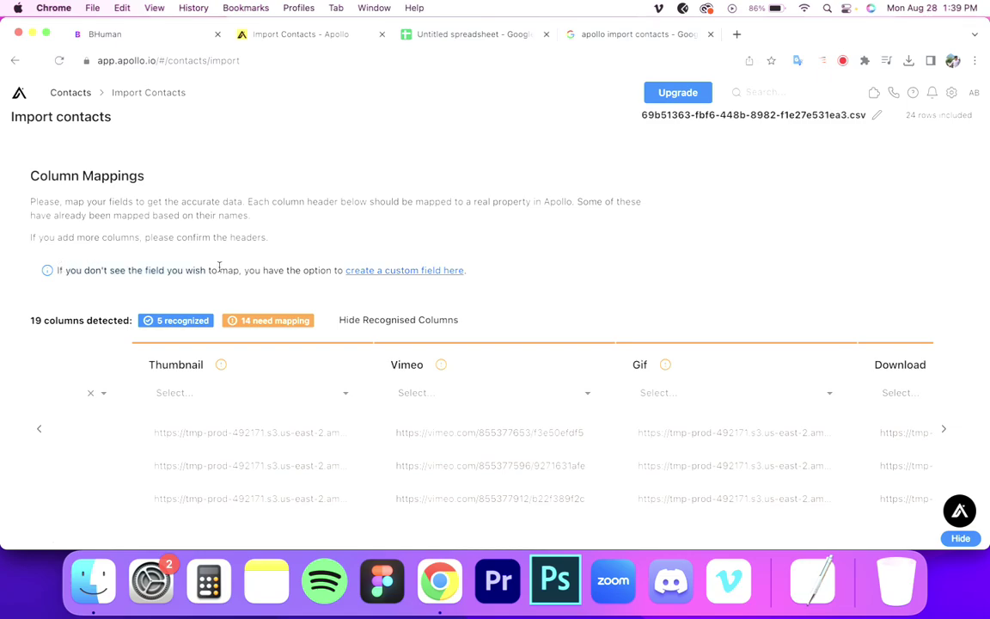
- Create a custom contact field named "gif" with the type Single-line Text
left_click(371, 270)
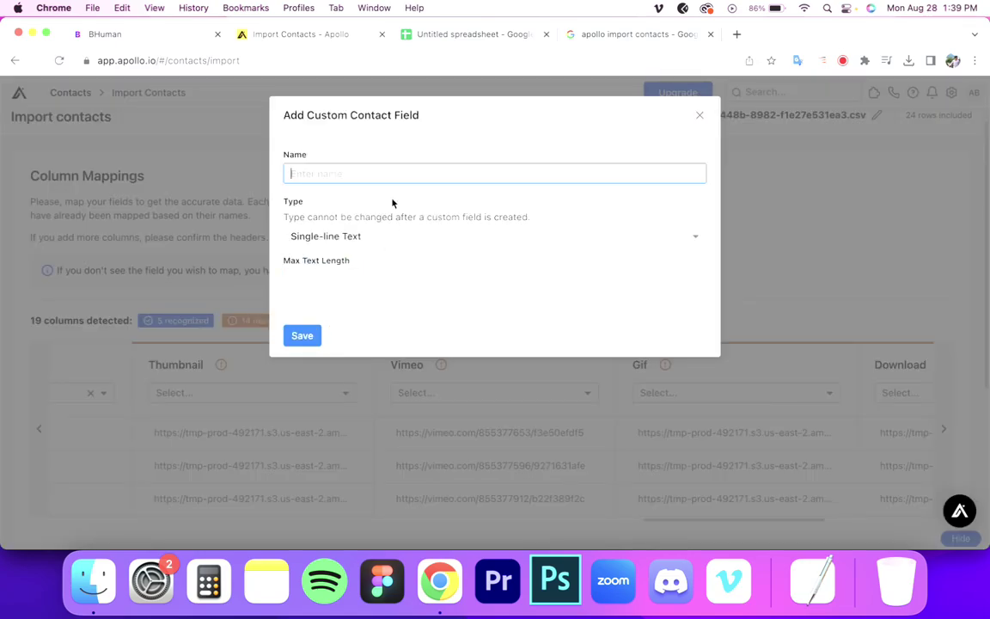
type("gif")
left_click(386, 237)
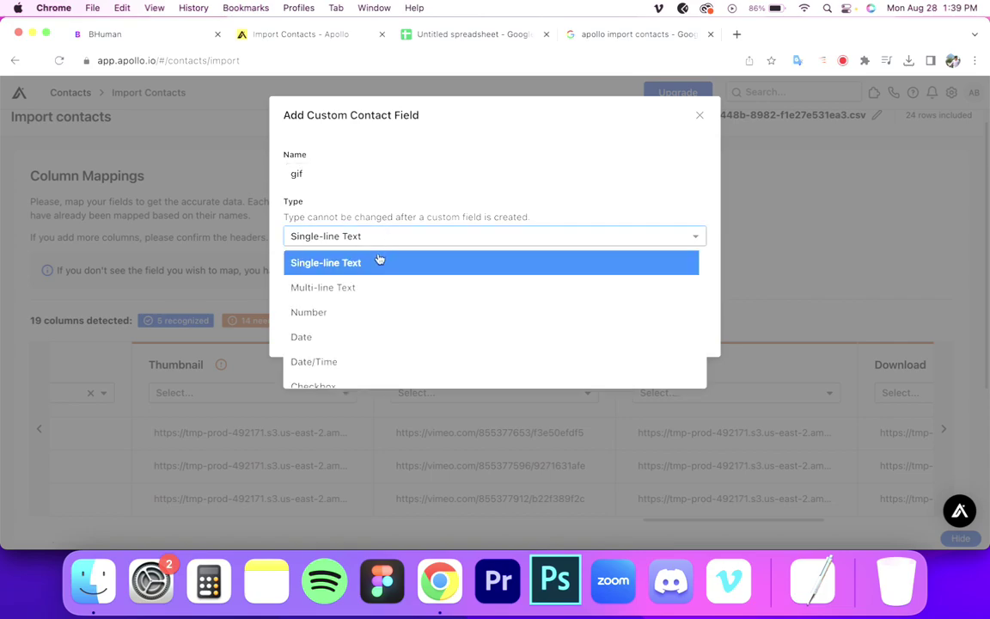
scroll(374, 300, "down", 3)
scroll(374, 306, "up", 3)
left_click(371, 263)
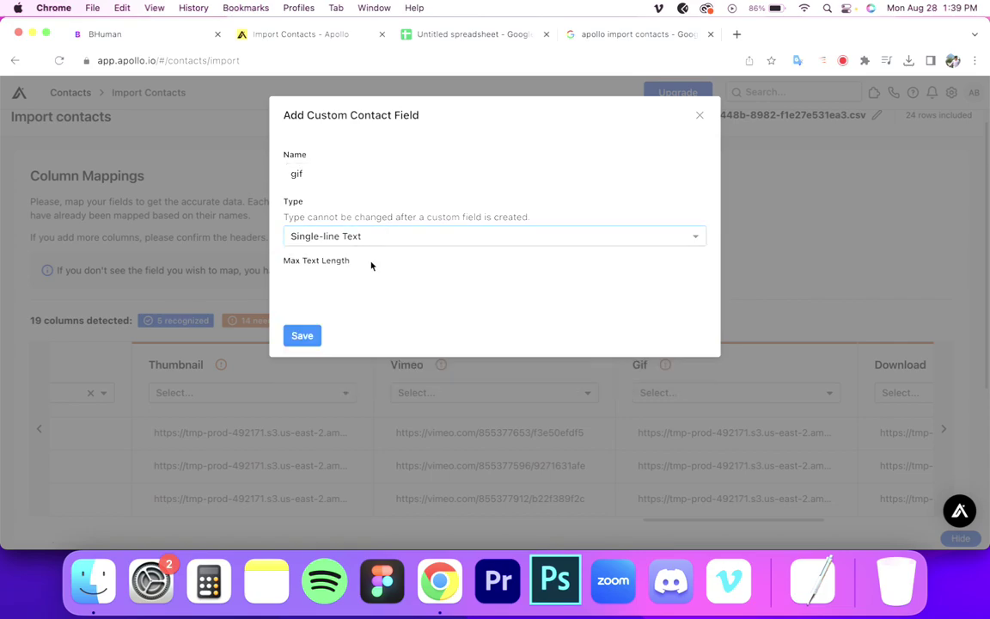
left_click(372, 281)
left_click(301, 335)
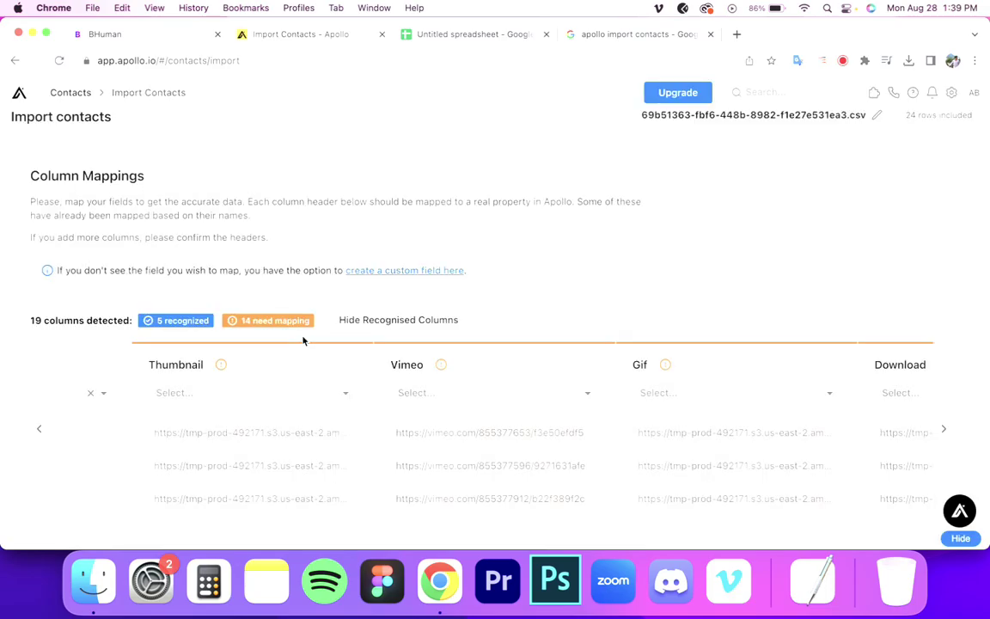
- Create a custom contact field named "vimeo", keeping the Single-line Text type
left_click(408, 269)
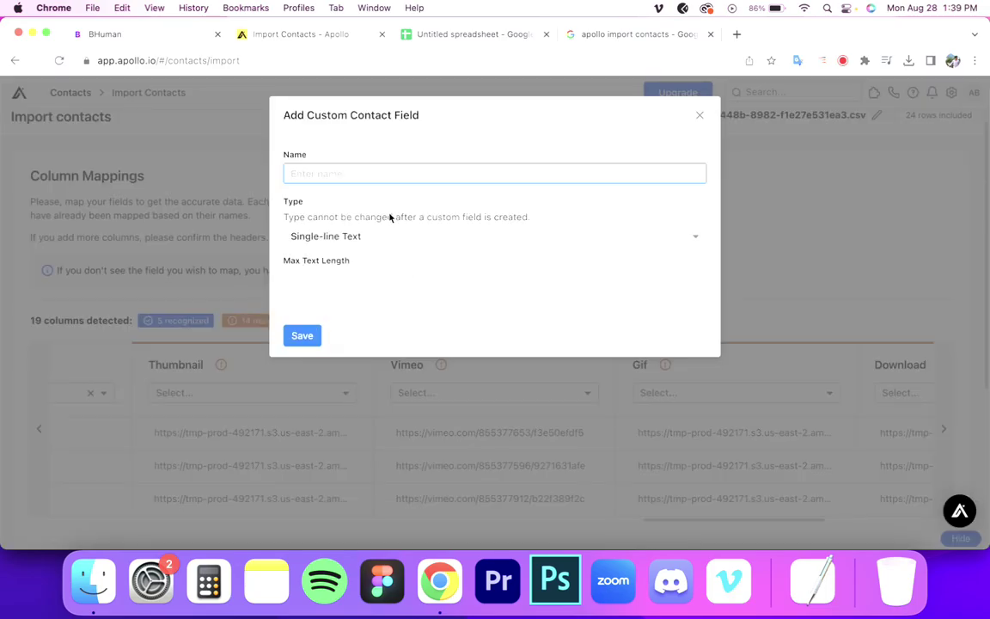
type("vimeo")
left_click(302, 335)
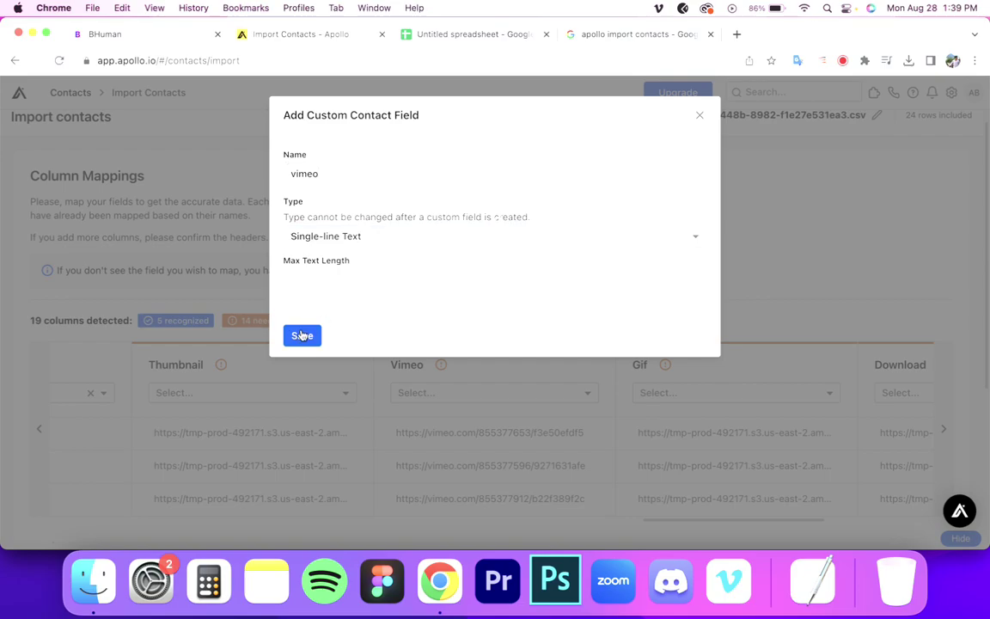
- Create a custom contact field named "landing" with the Single-line Text type
scroll(469, 427, "right", 10)
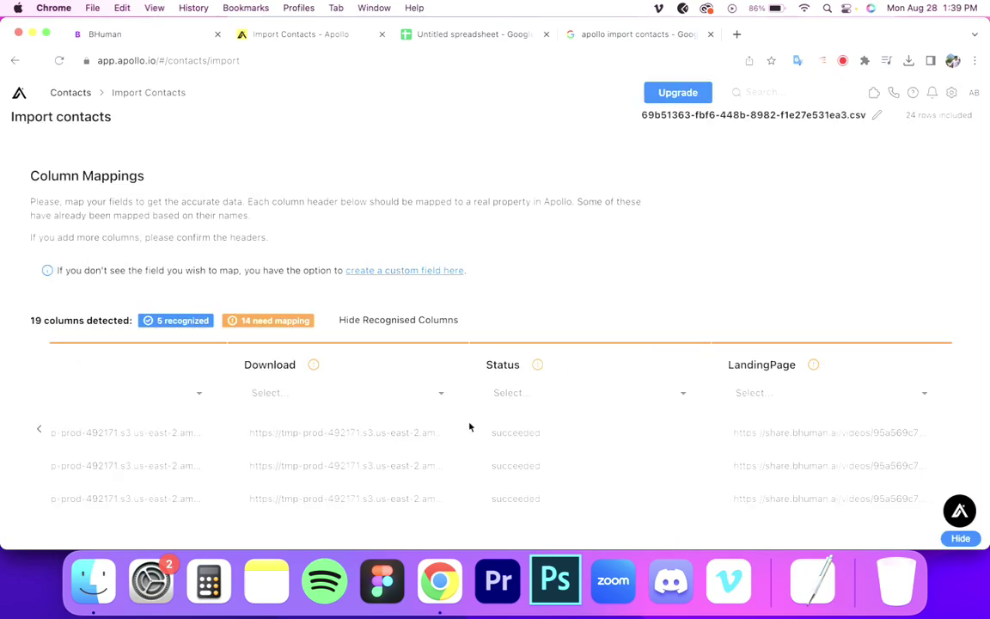
left_click(415, 269)
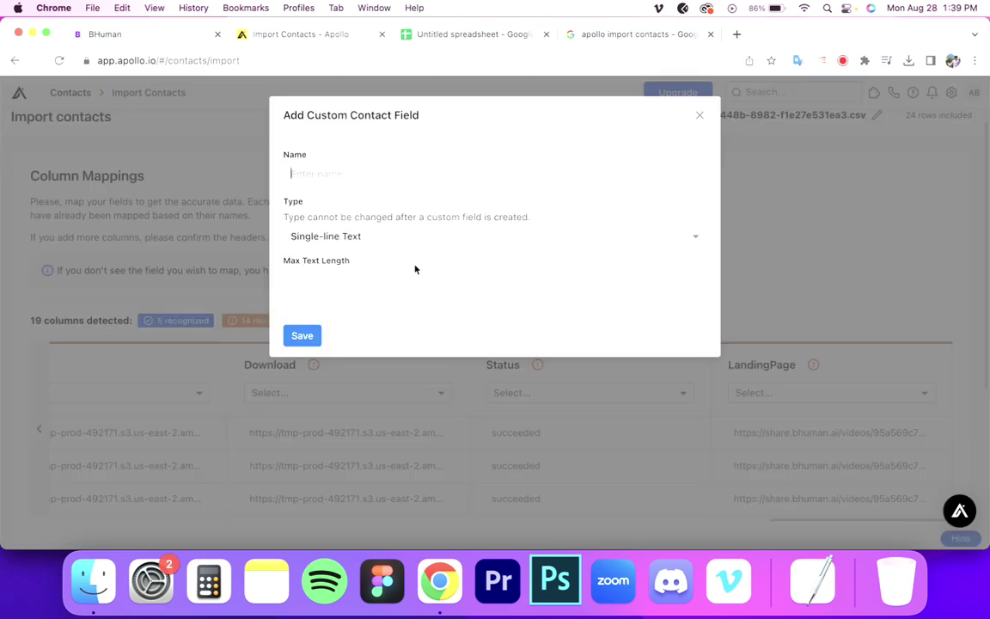
type("landing")
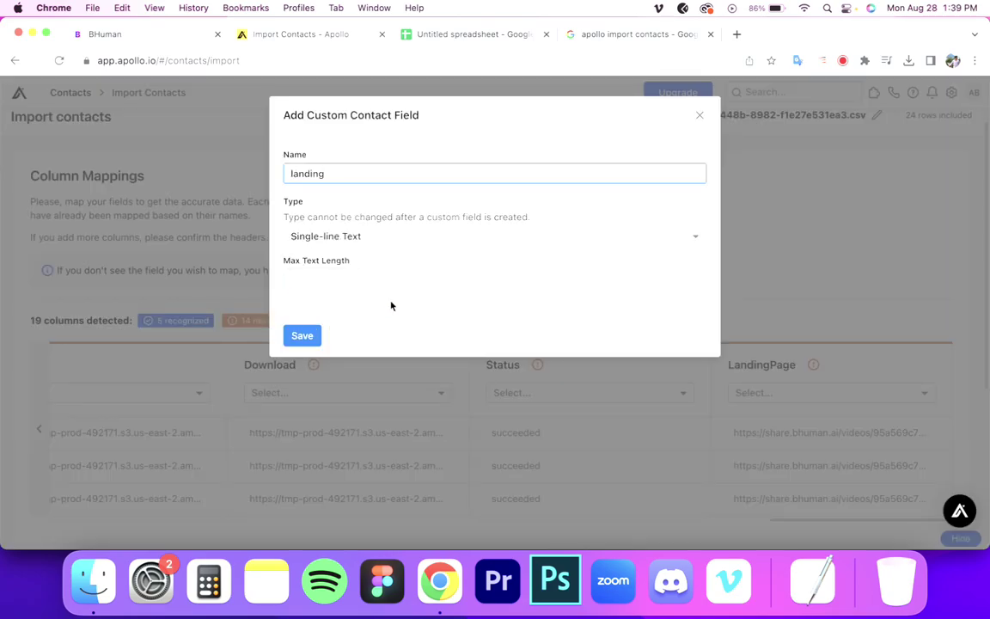
left_click(292, 339)
- Map the CSV's Gif column to Custom Field: gif
scroll(363, 427, "left", 10)
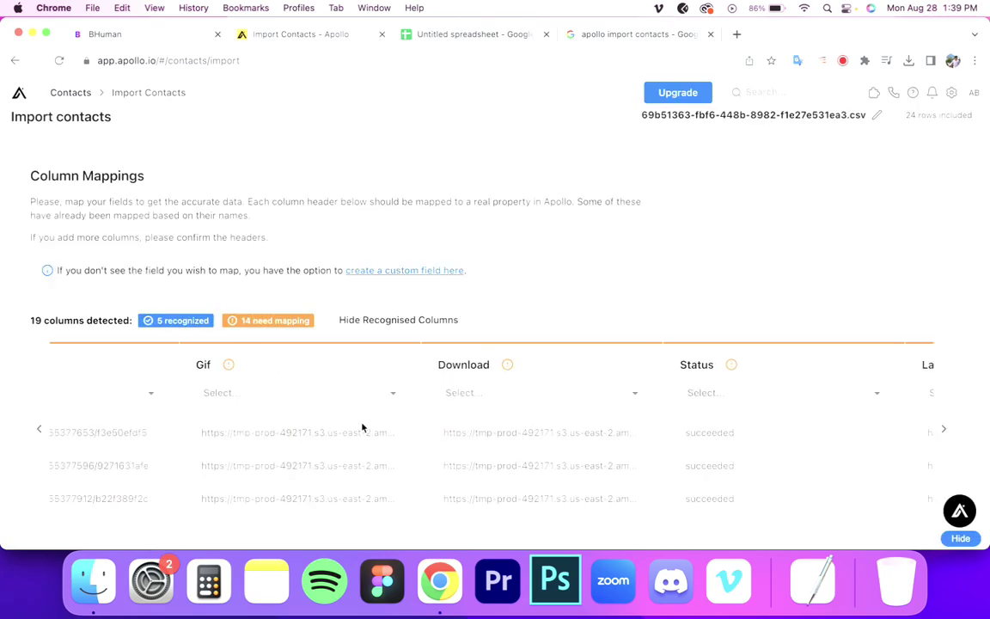
left_click(437, 392)
type("gif")
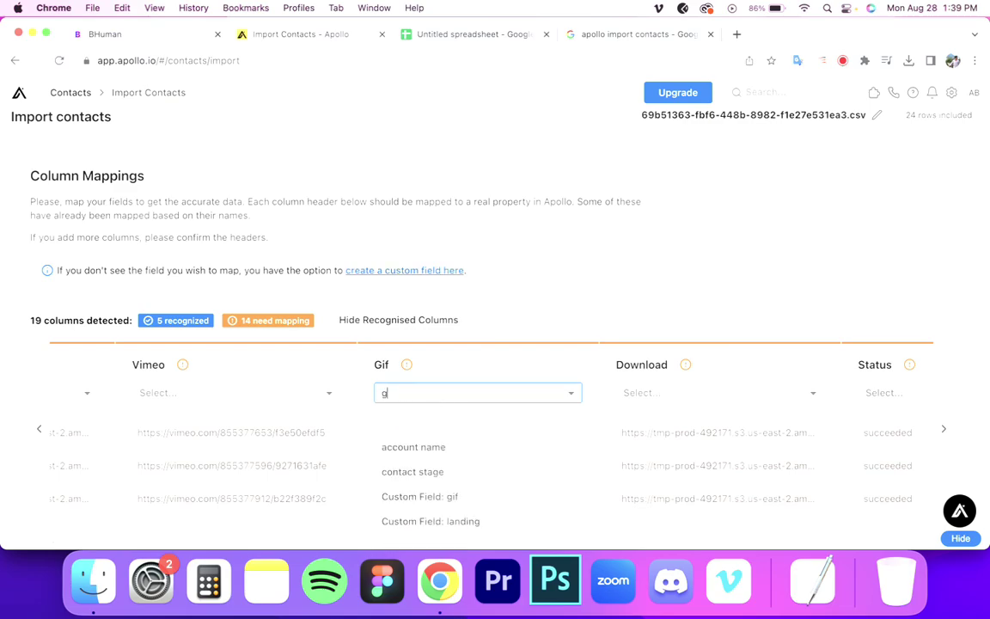
left_click(422, 421)
- Map the CSV's LandingPage column to Custom Field: landing
scroll(517, 450, "right", 8)
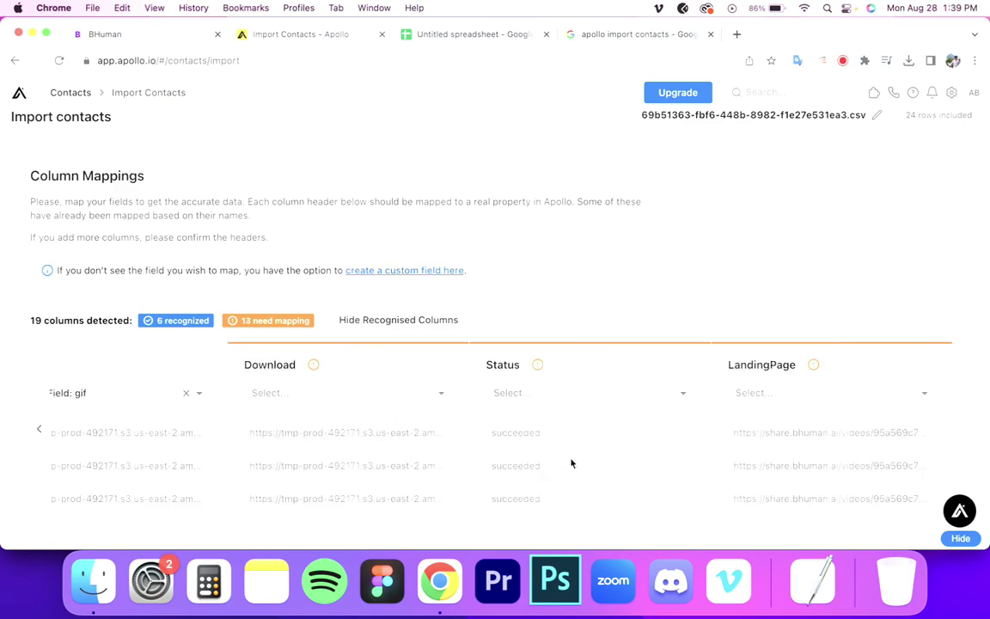
left_click(745, 394)
type("land")
left_click(765, 421)
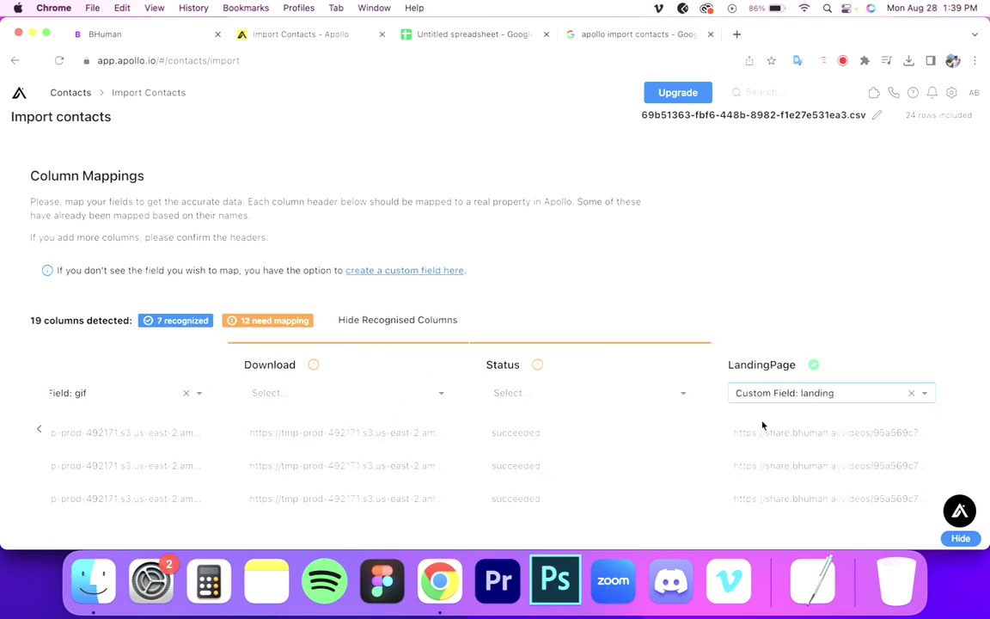
- Map the CSV's Vimeo column to the custom field vimeo
scroll(654, 433, "left", 5)
scroll(653, 430, "left", 4)
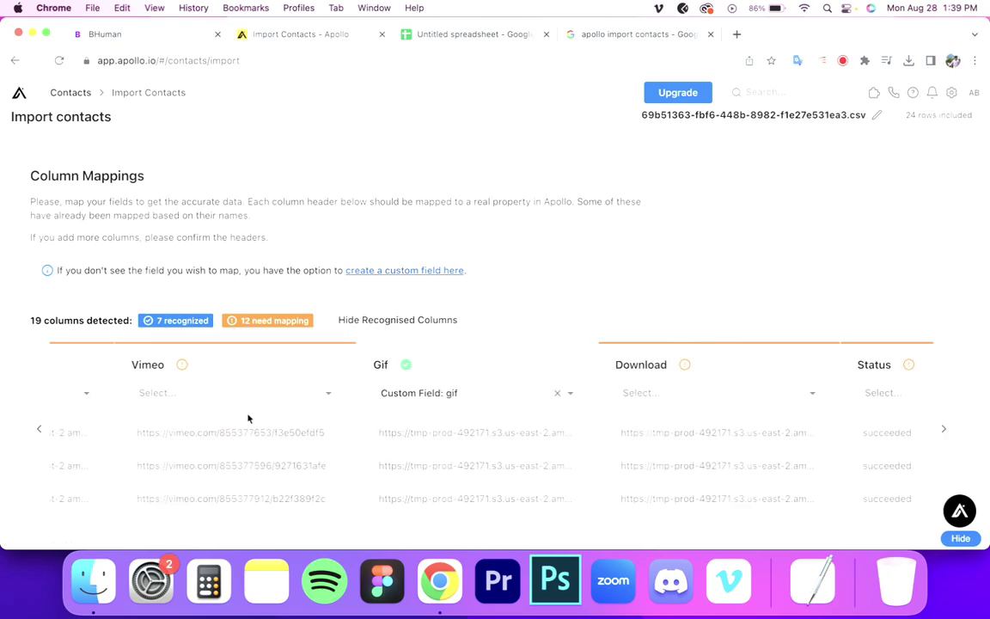
left_click(239, 392)
type("vime")
left_click(185, 422)
- Check the remaining column mappings and choose "Use stage from CSV" as the stage for the imported contacts
scroll(198, 456, "left", 10)
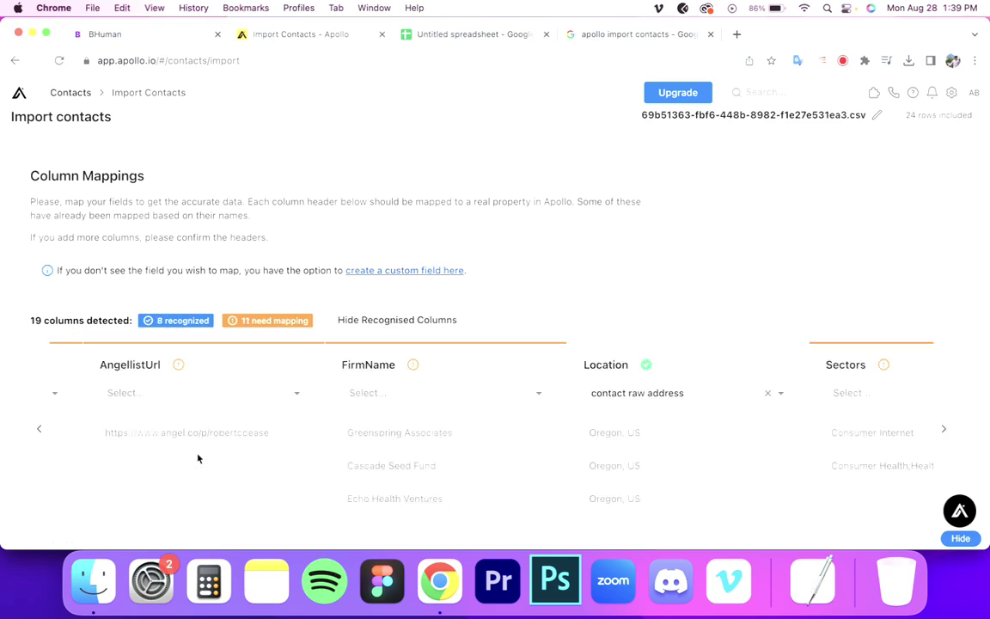
scroll(341, 459, "right", 12)
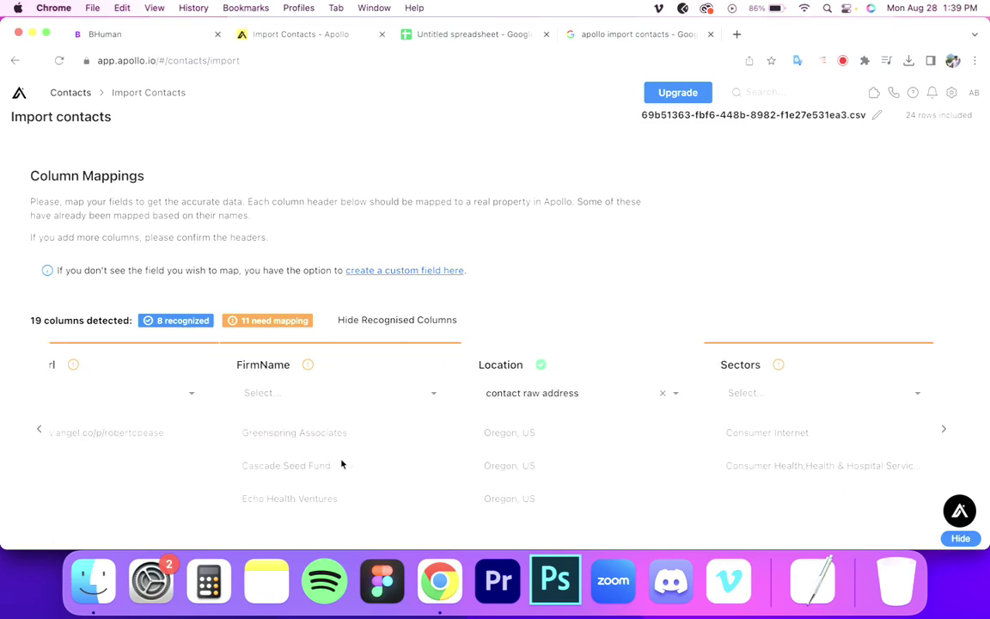
scroll(341, 464, "right", 4)
scroll(341, 464, "right", 10)
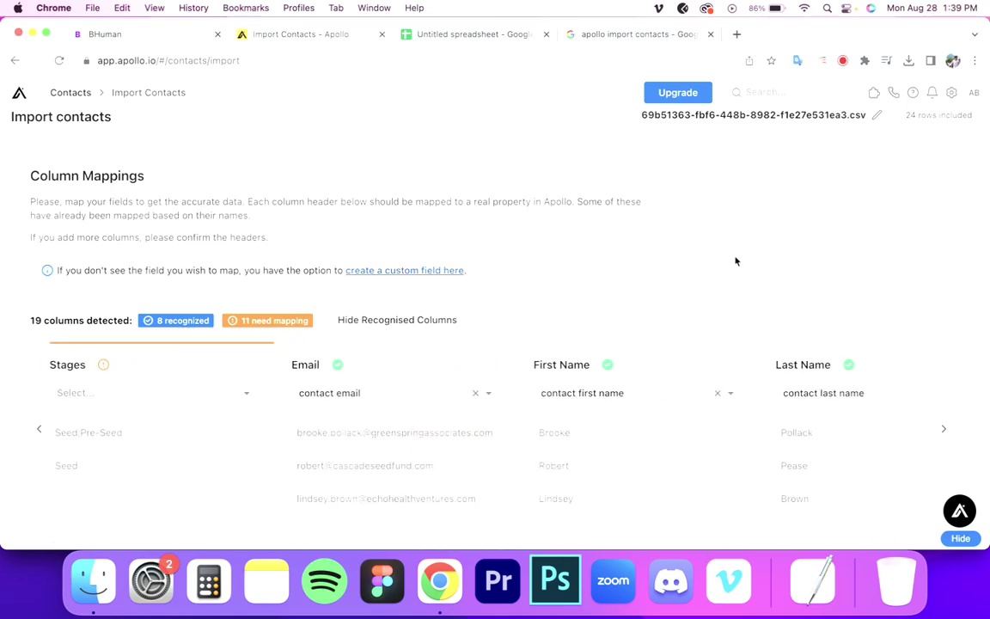
scroll(737, 255, "down", 5)
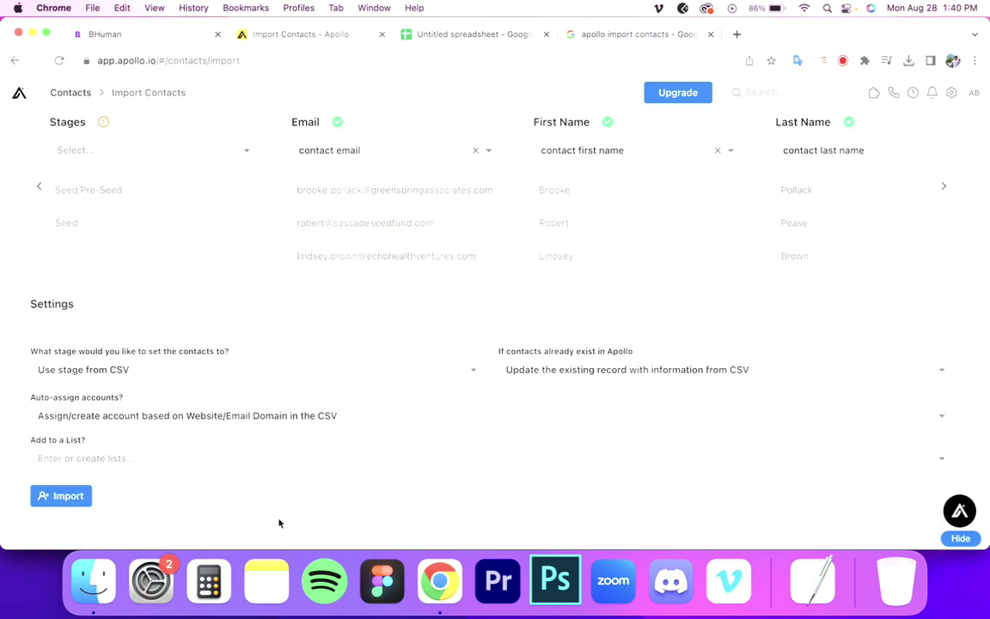
left_click(117, 369)
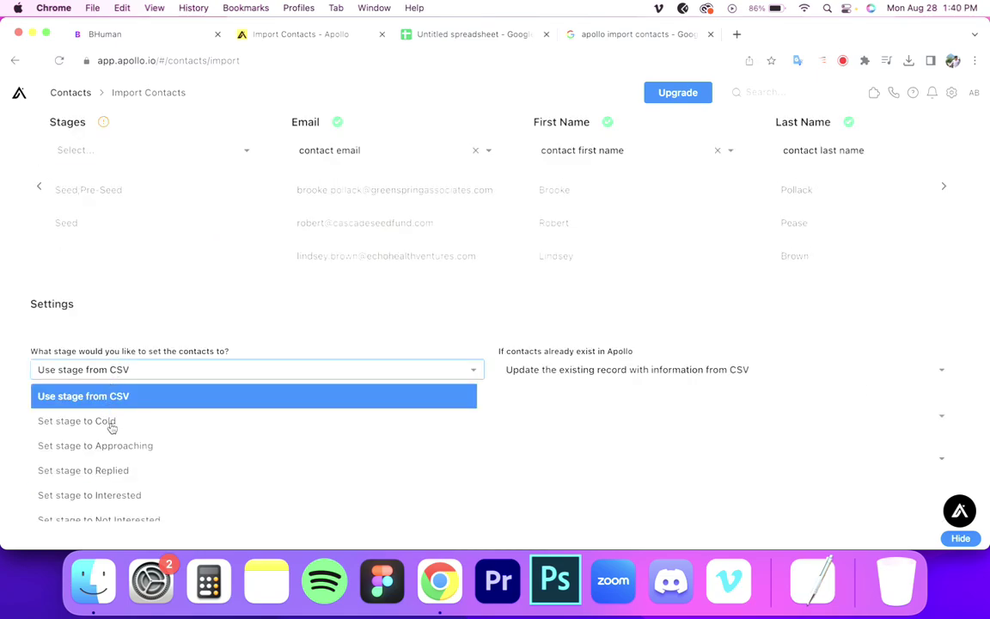
left_click(117, 396)
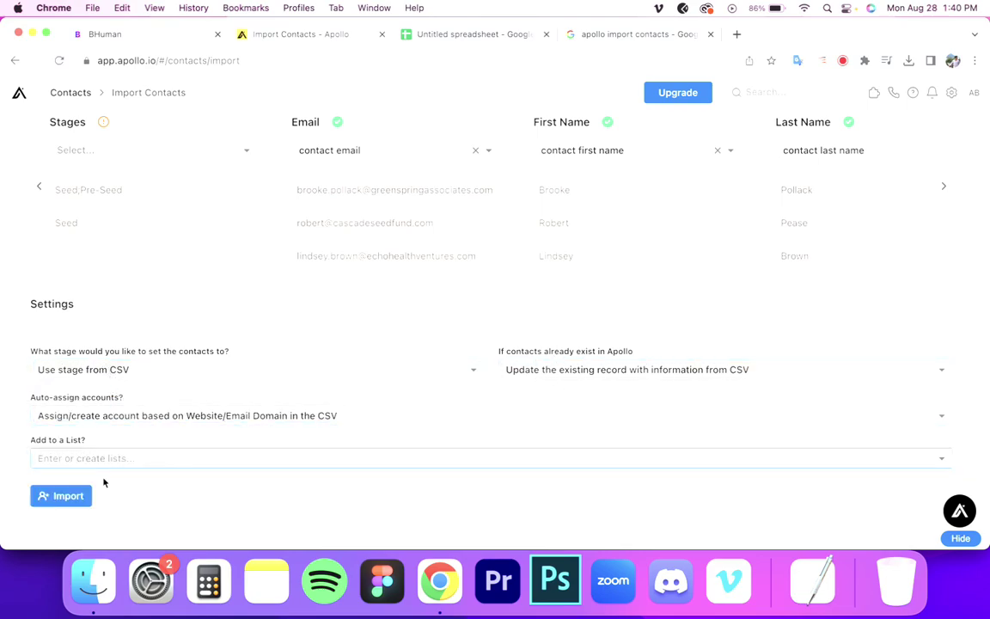
- Add the contacts to a new list named "BHuman" and run the import, leaving the remaining columns unmapped
left_click(83, 460)
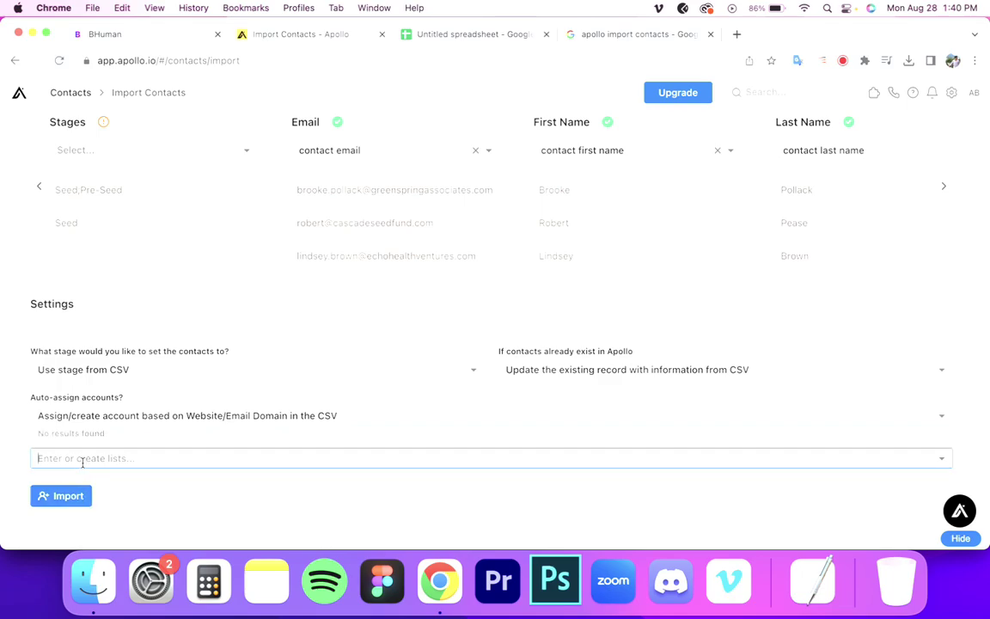
type("BHuman")
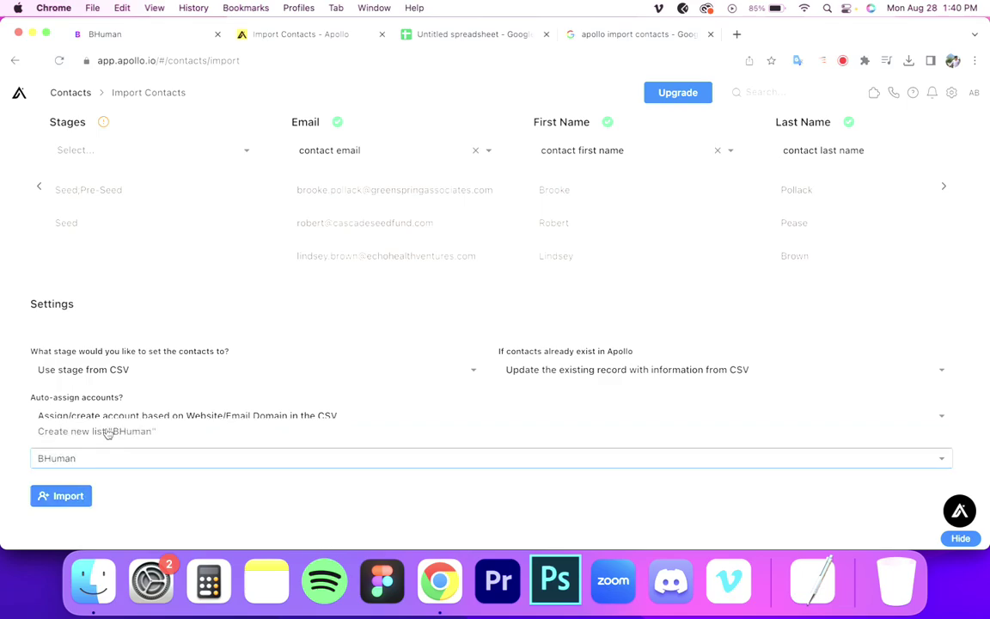
left_click(90, 432)
left_click(62, 496)
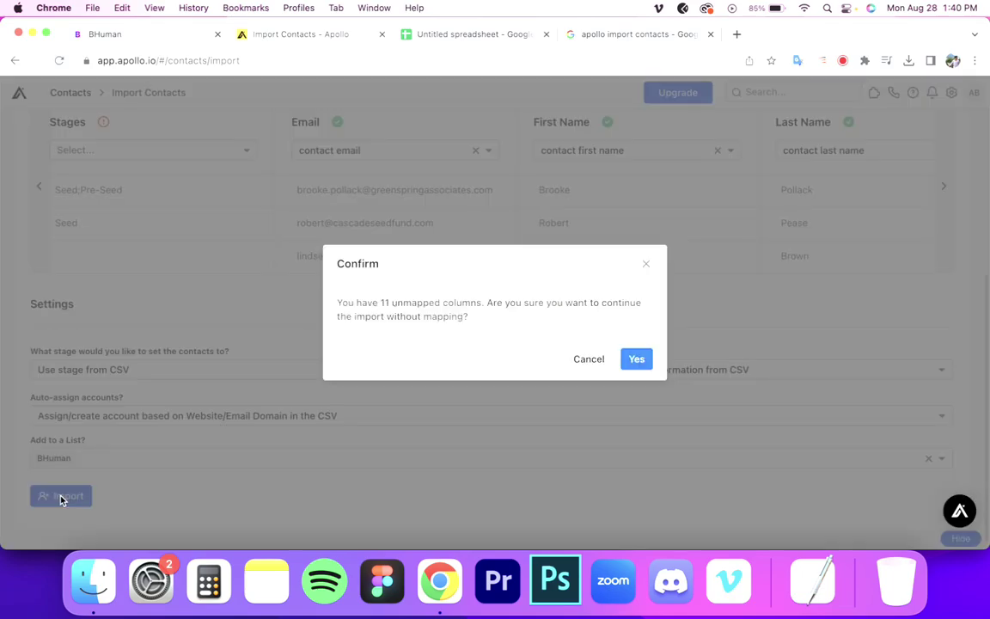
left_click(637, 359)
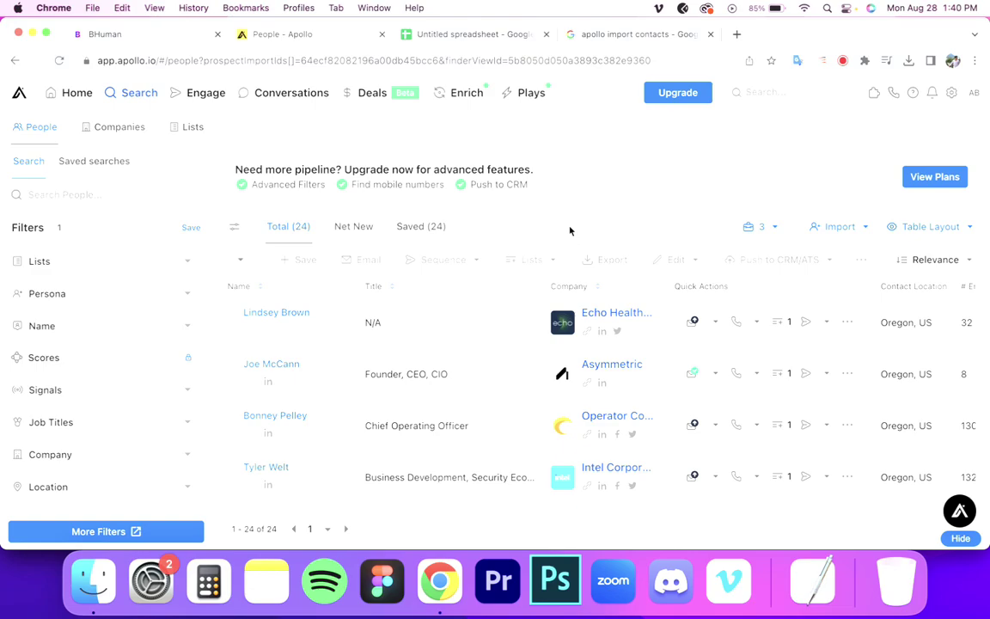
- Start a new email template in the Engage area's Templates section
left_click(186, 102)
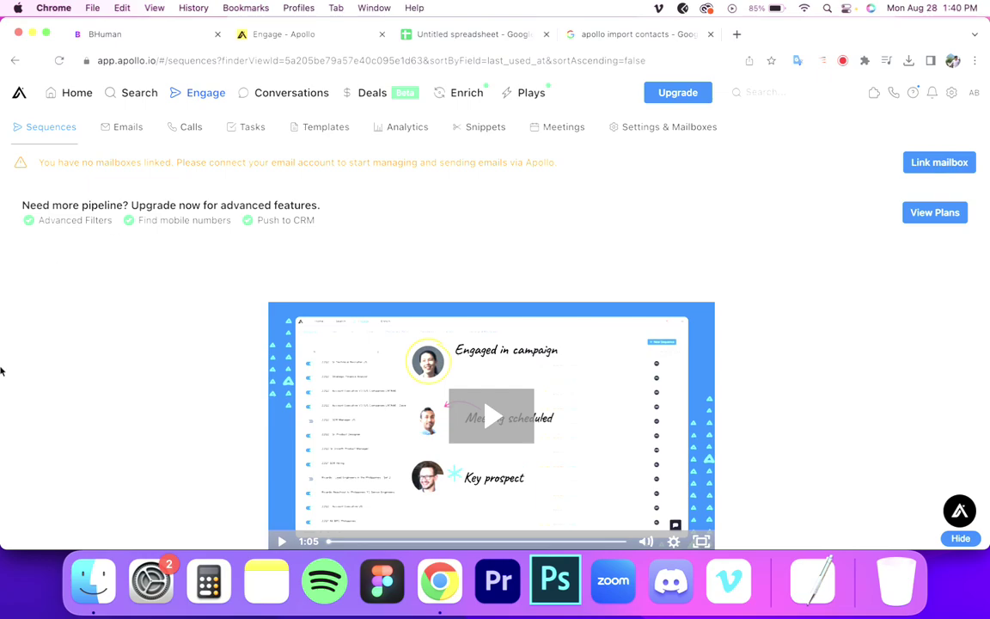
left_click(133, 130)
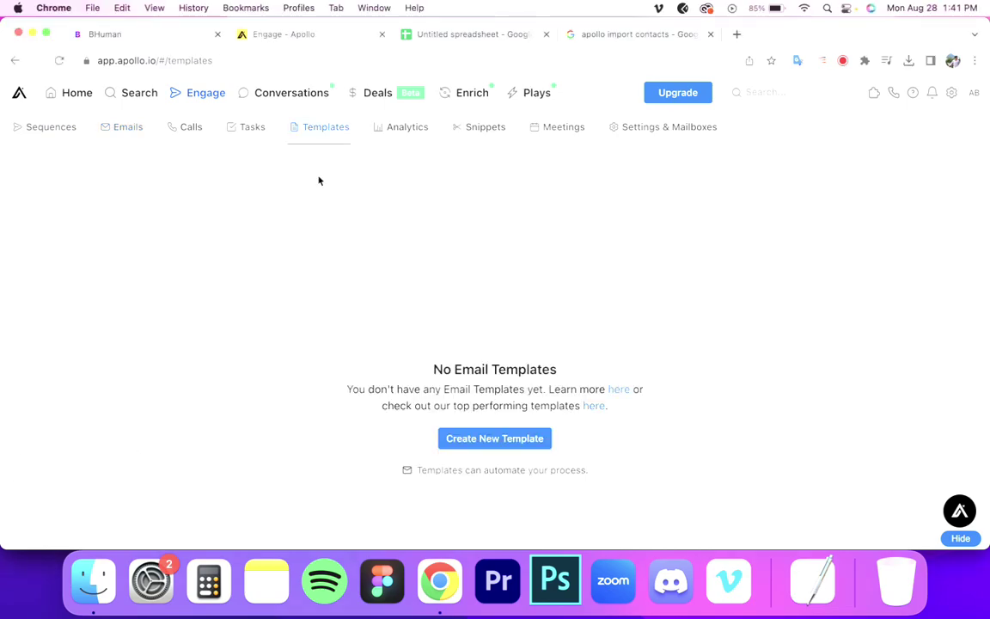
left_click(519, 442)
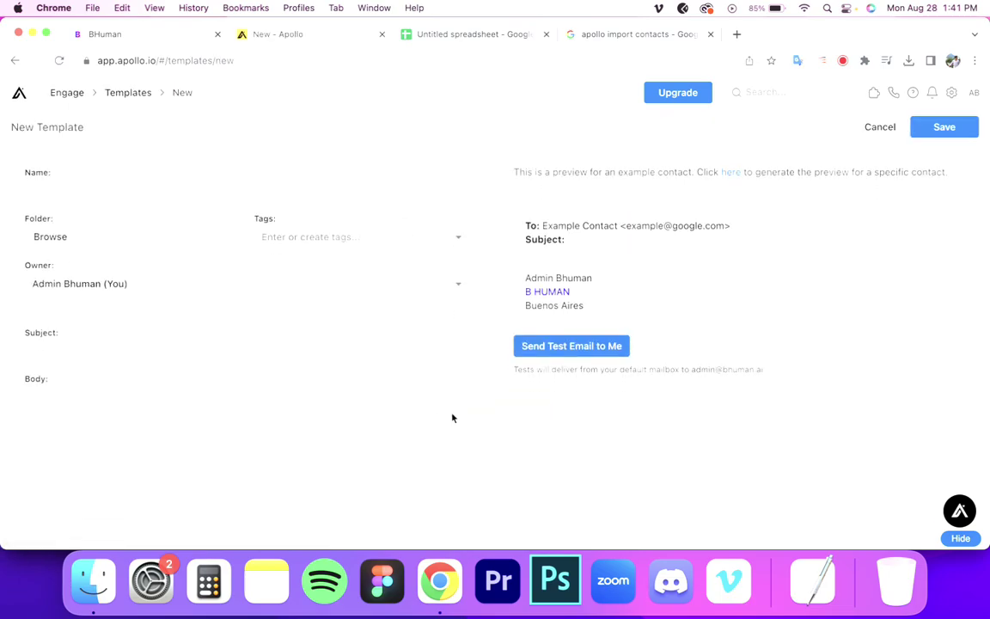
- Name the new email template "BHuman Template Sample"
left_click(294, 217)
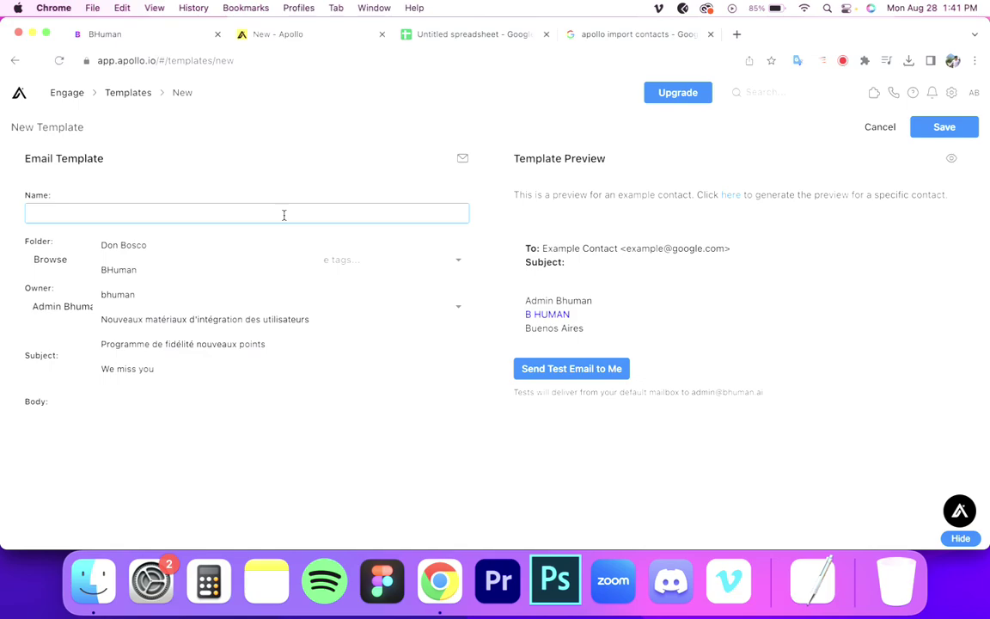
left_click(300, 195)
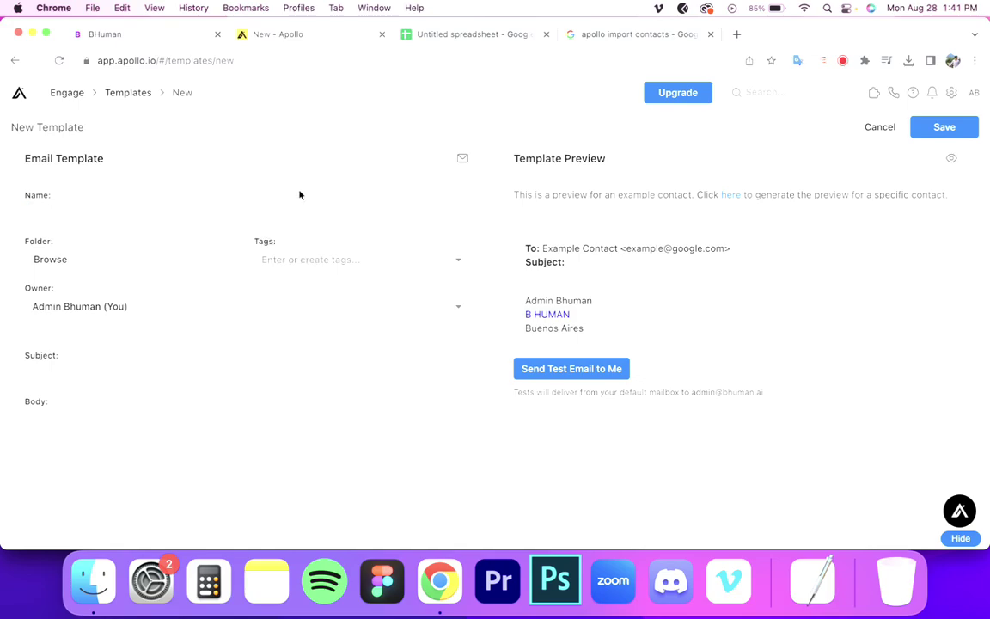
left_click(269, 212)
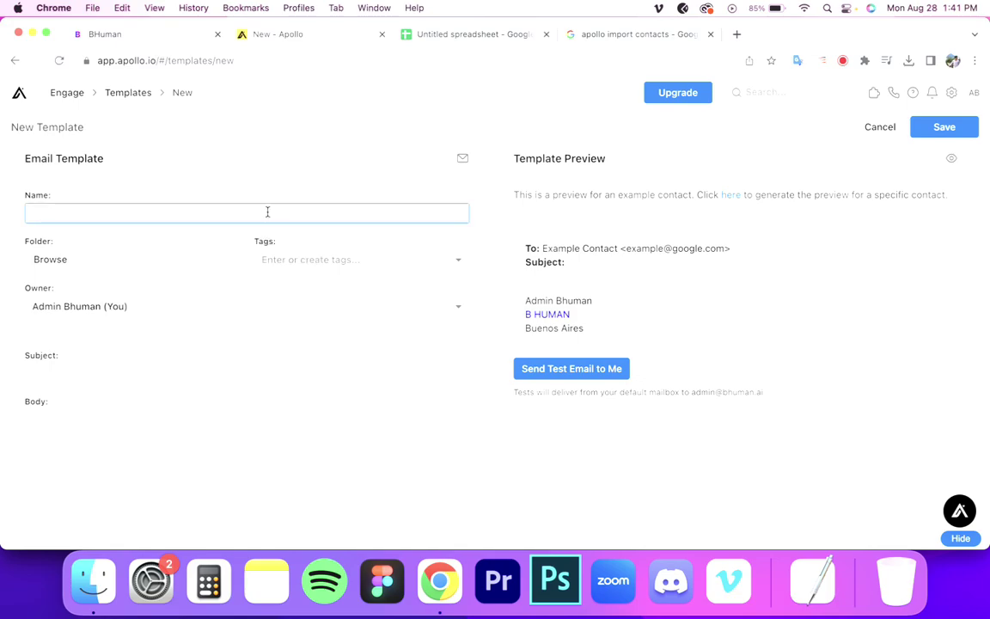
type("BHuman Templ")
type("te ")
type("te Sample")
left_click(204, 277)
- Enter the template subject "Hey [first name], just shot this video for you"
scroll(205, 276, "down", 3)
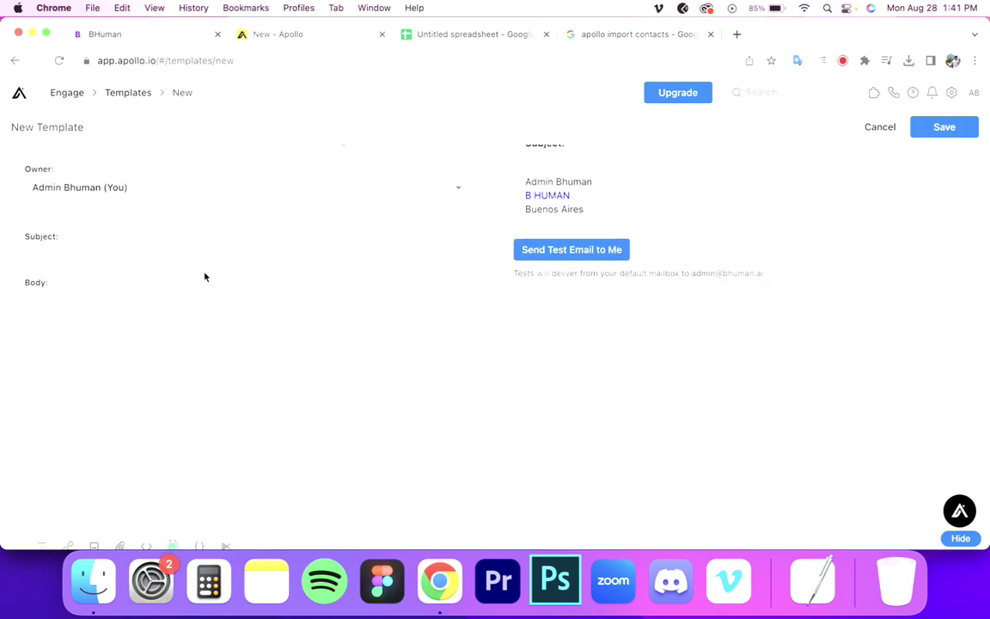
left_click(219, 238)
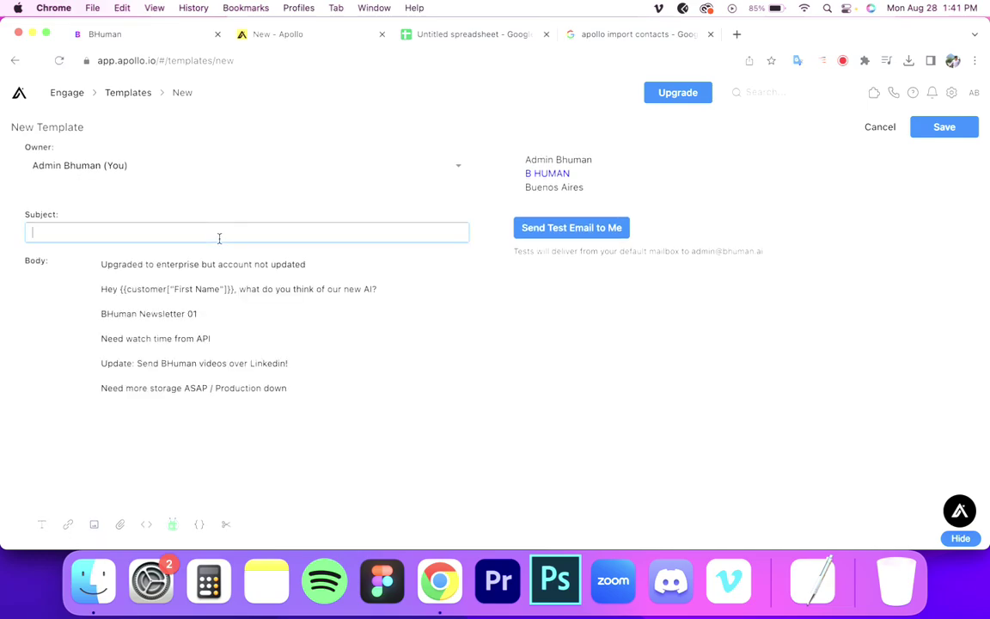
type("Hey")
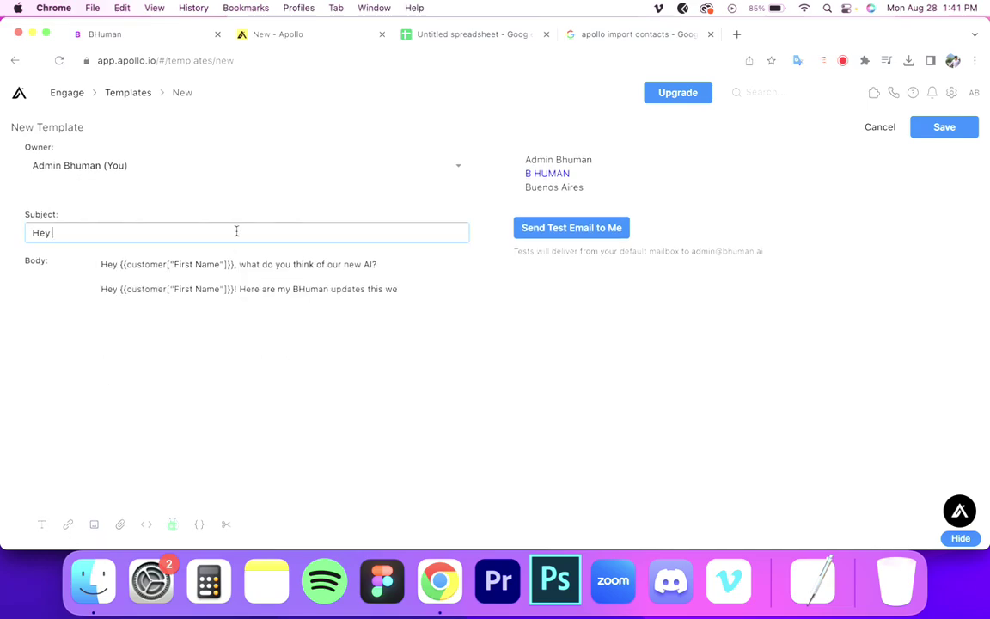
type(" []")
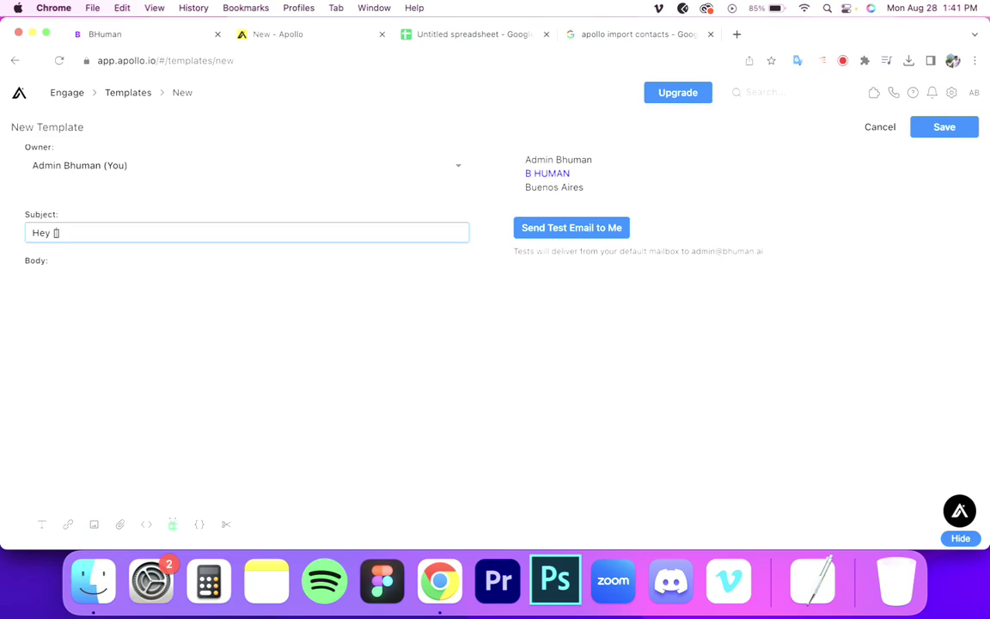
scroll(146, 489, "up", 3)
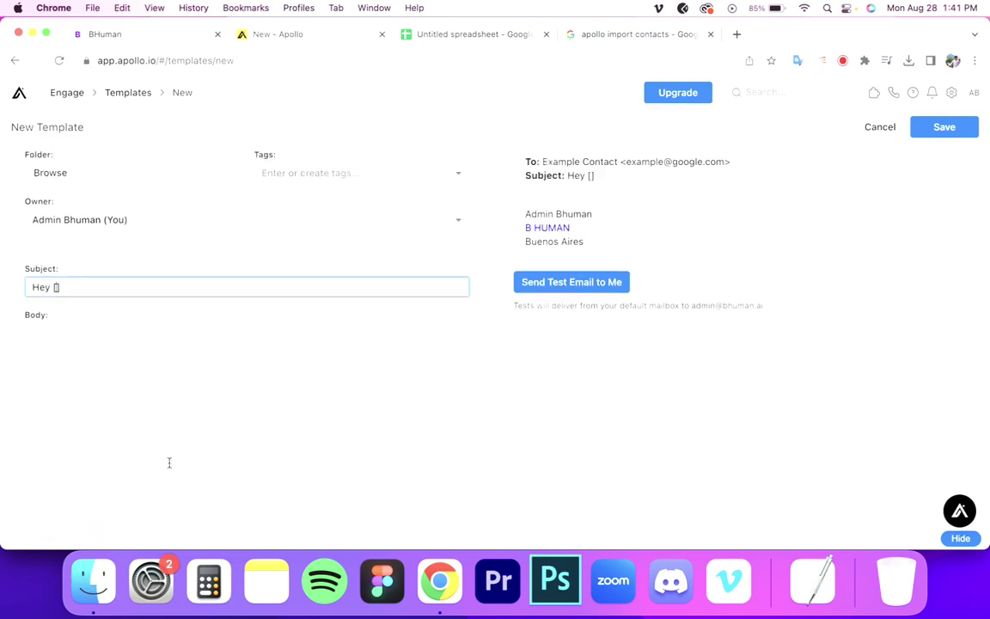
left_click(56, 384)
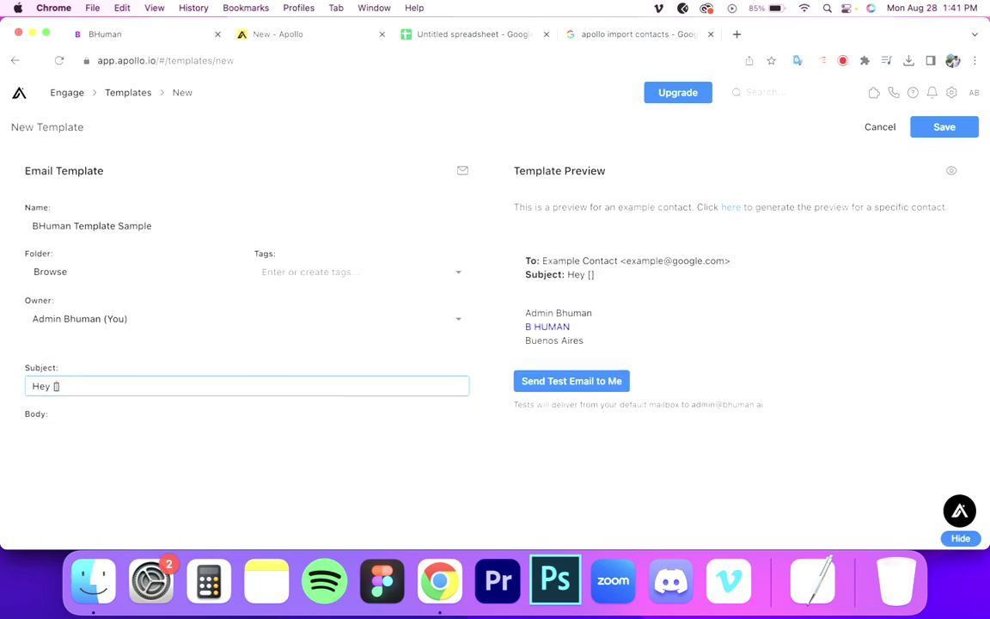
type("first name")
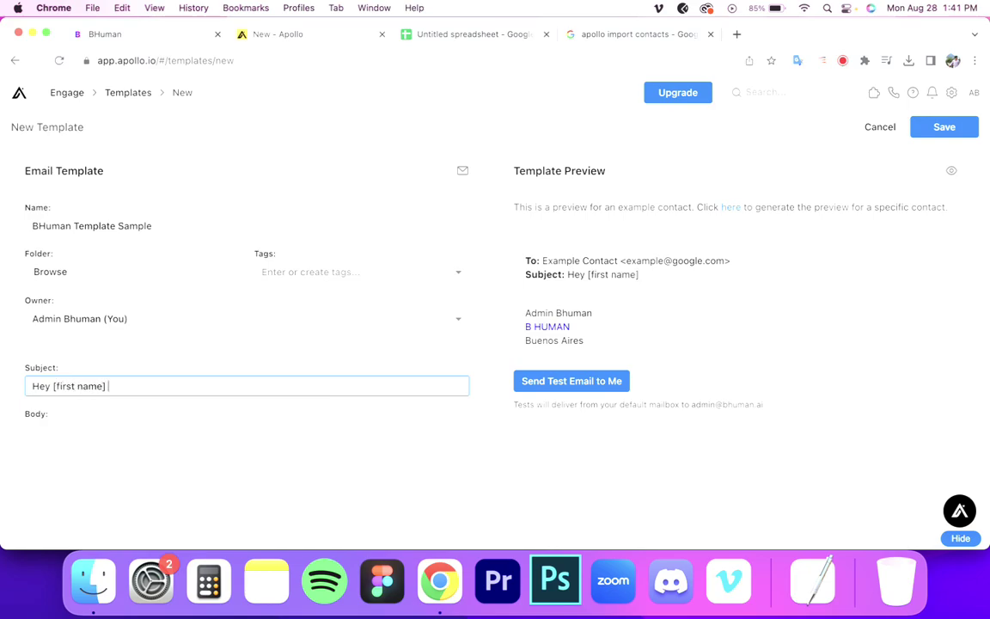
type(", just shot this v")
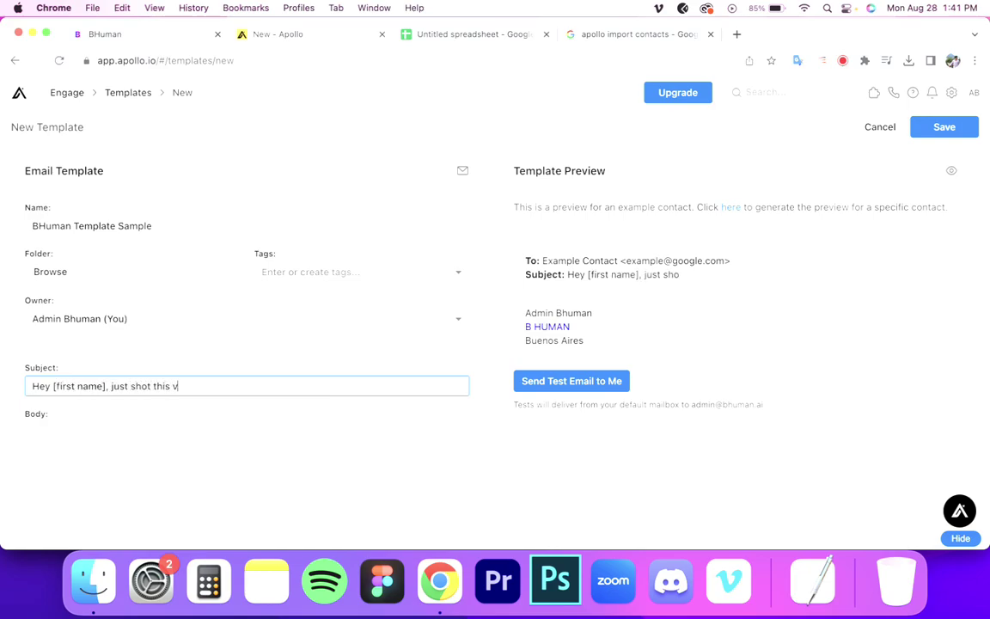
type("ideo for you")
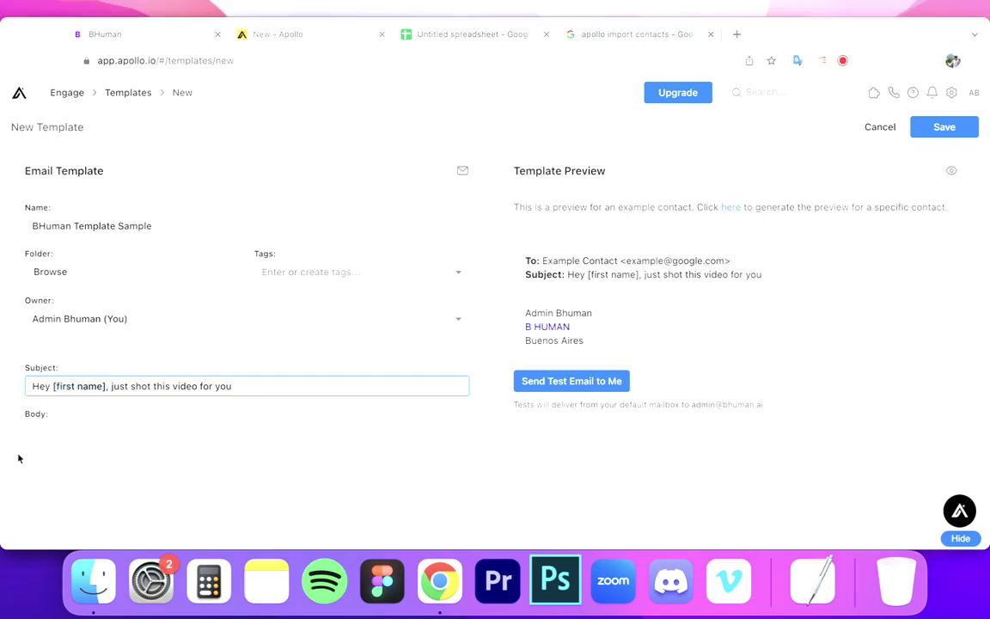
- Insert the {{first_name}} dynamic variable after "Hey" in the template's subject
scroll(13, 464, "down", 5)
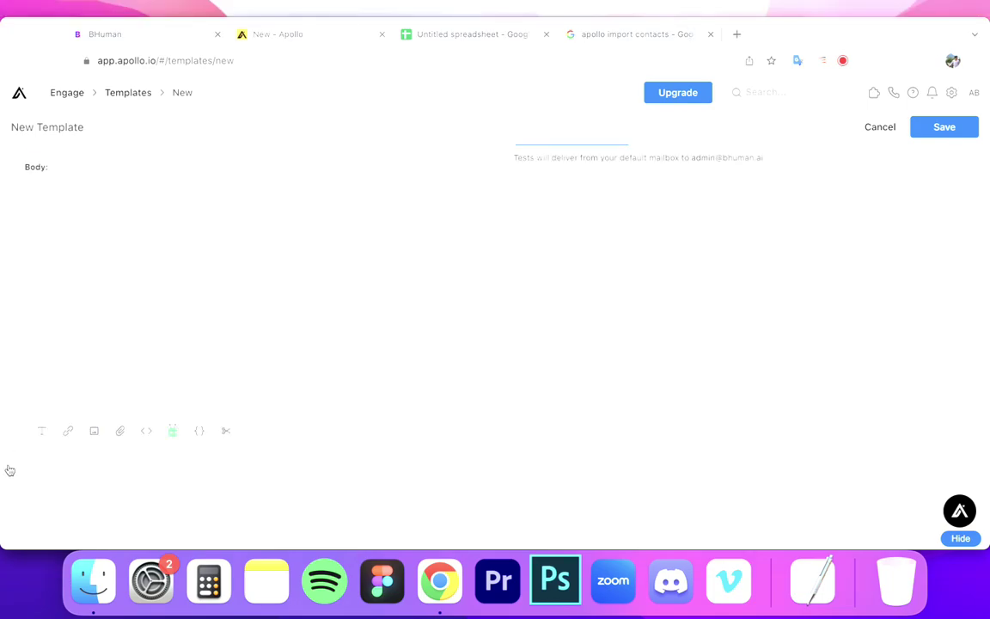
left_click(200, 431)
left_click(216, 241)
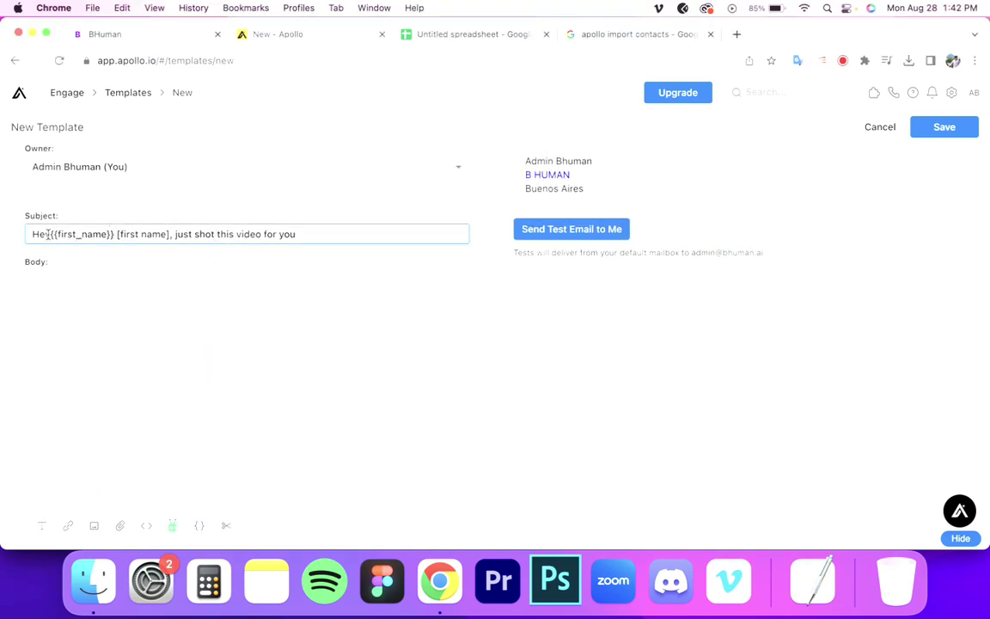
- Remove the "[first name]" placeholder from the template's subject, leaving "Hey {{first_name}}, just shot this video for you"
left_click(49, 234)
left_click(176, 234)
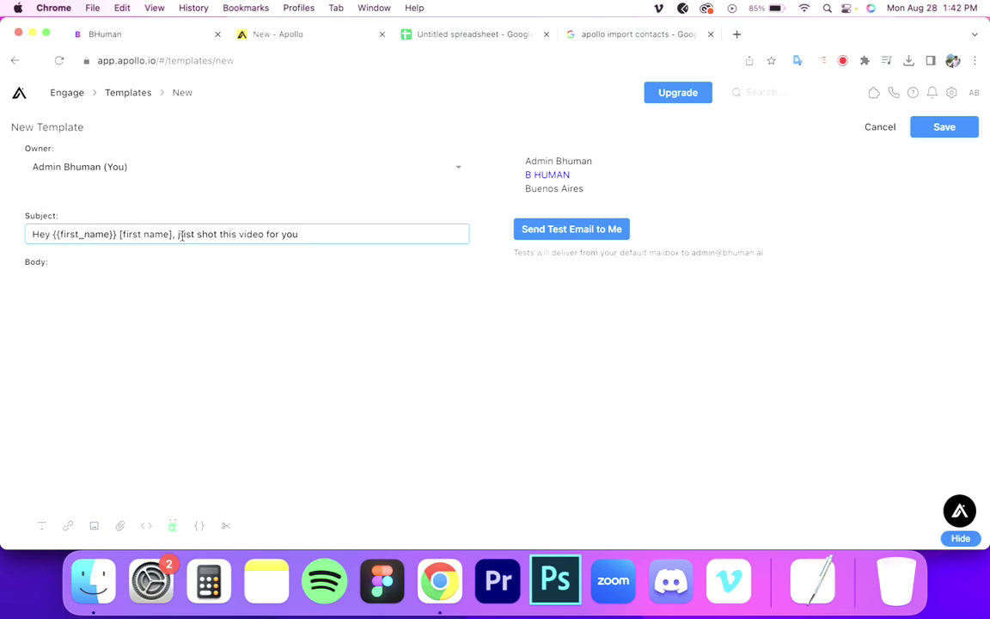
key("BackSpace")
type(",")
key("Left")
key("BackSpace")
key("BackSpace")
key("BackSpace")
key("BackSpace")
key("BackSpace")
key("BackSpace")
key("BackSpace")
key("BackSpace")
key("BackSpace")
key("BackSpace")
key("BackSpace")
key("BackSpace")
key("BackSpace")
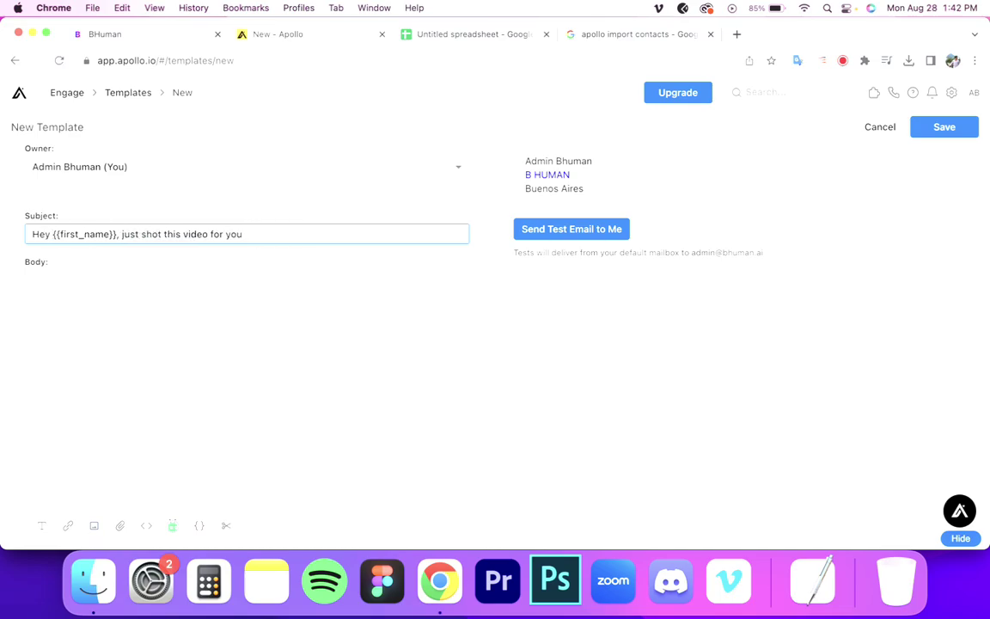
- Start the template body with "Hey" followed by the {{first_name}} variable copied from the subject
left_click(148, 259)
left_click(136, 284)
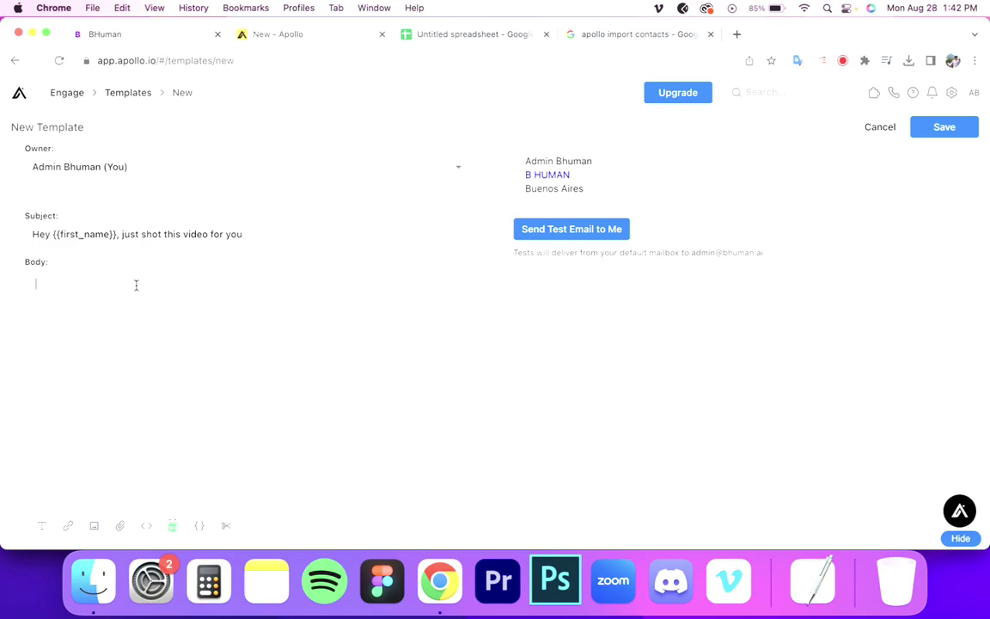
type("Hey")
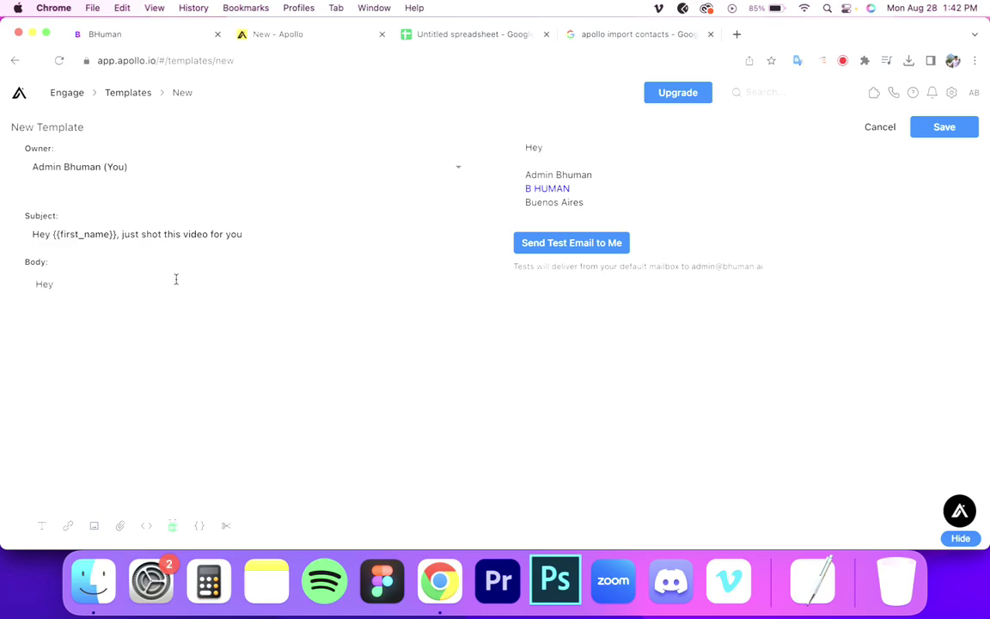
left_click(123, 232)
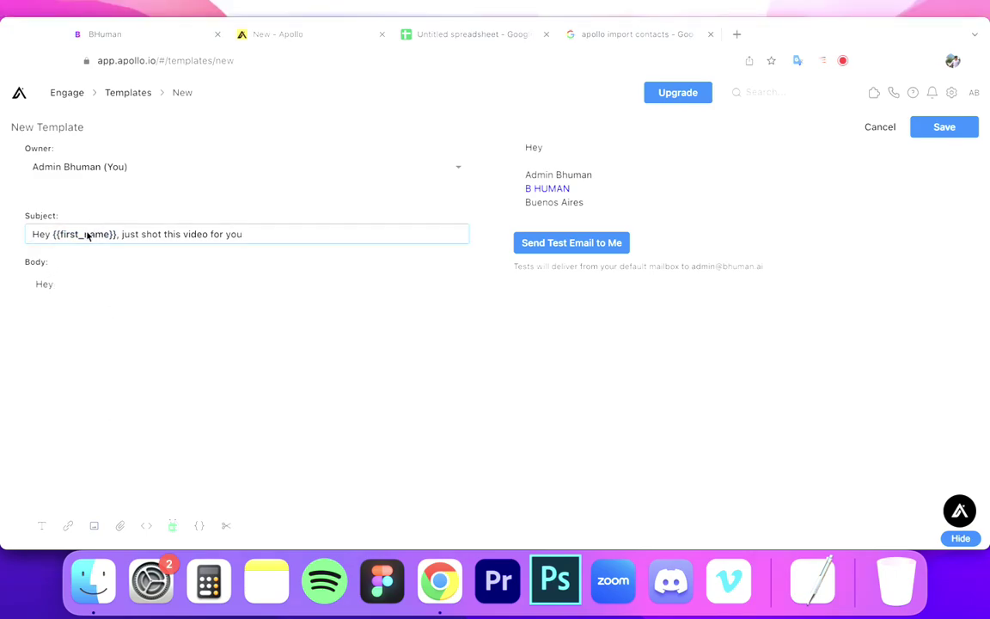
right_click(86, 234)
left_click(108, 267)
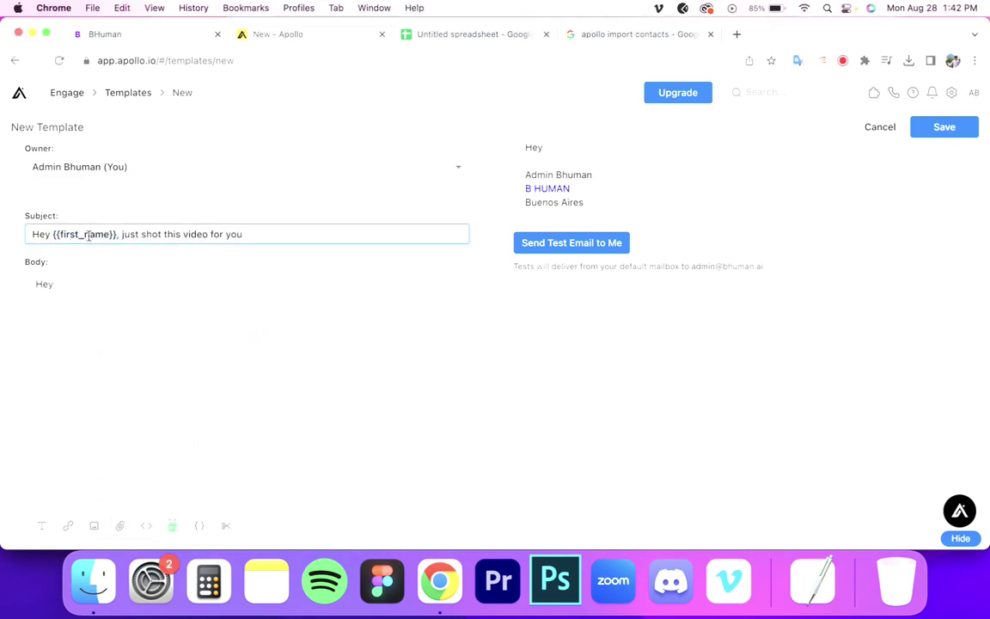
right_click(94, 234)
left_click(115, 267)
left_click(131, 291)
key("super+v")
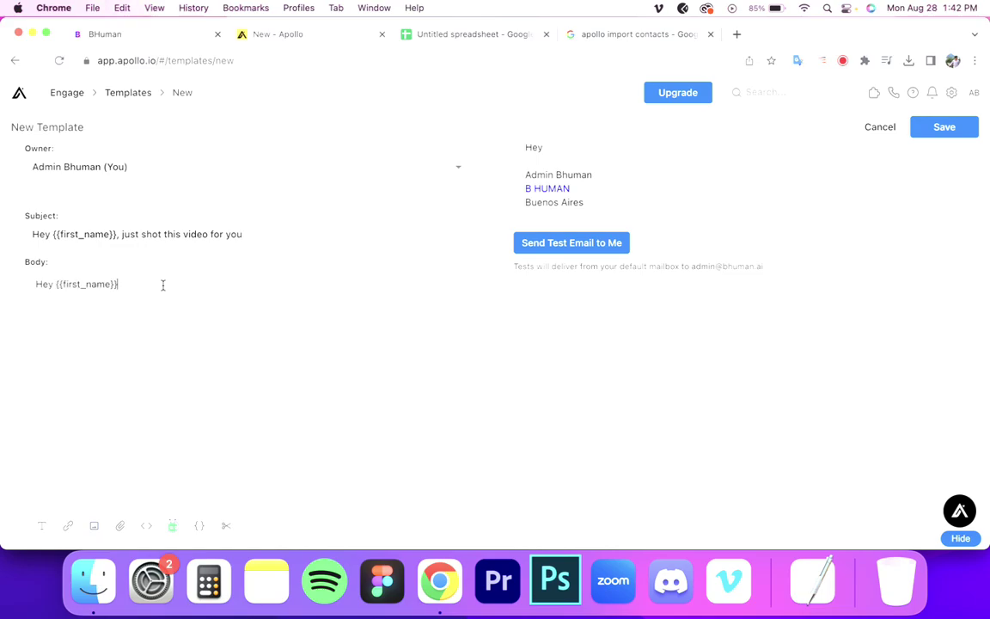
- Add a comma after the greeting and the paragraph "Hope all is well! I just shot this video for you:" beneath it
type(",  Hope a")
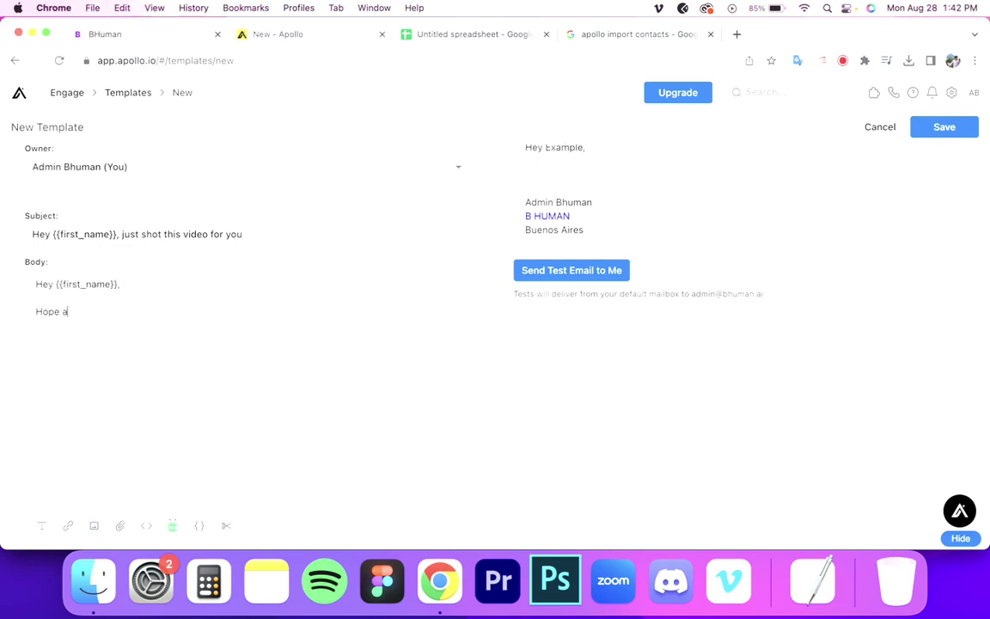
type("ll is well! I just ")
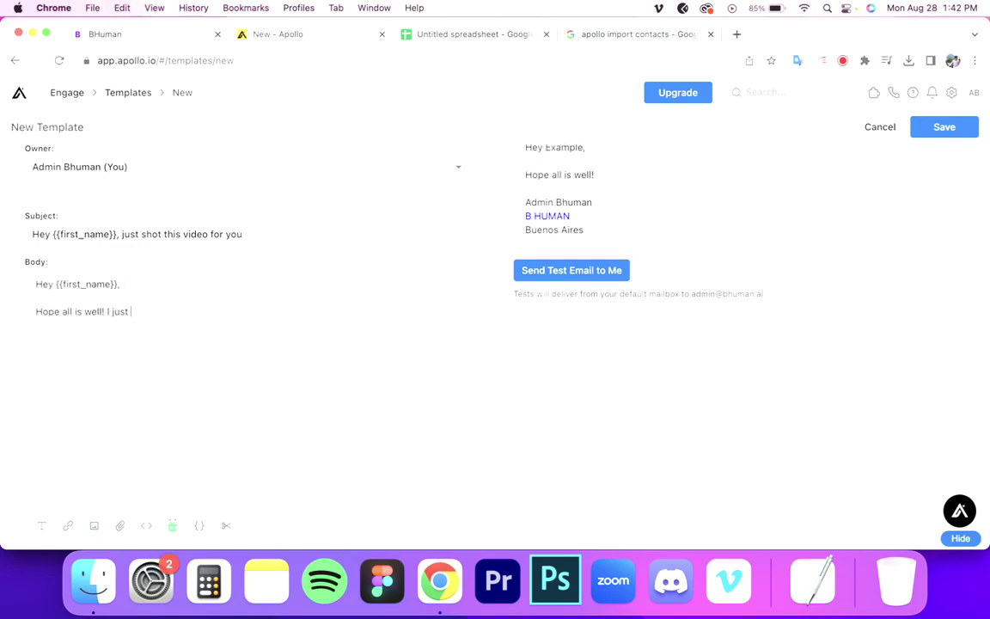
type("shot this video for you:")
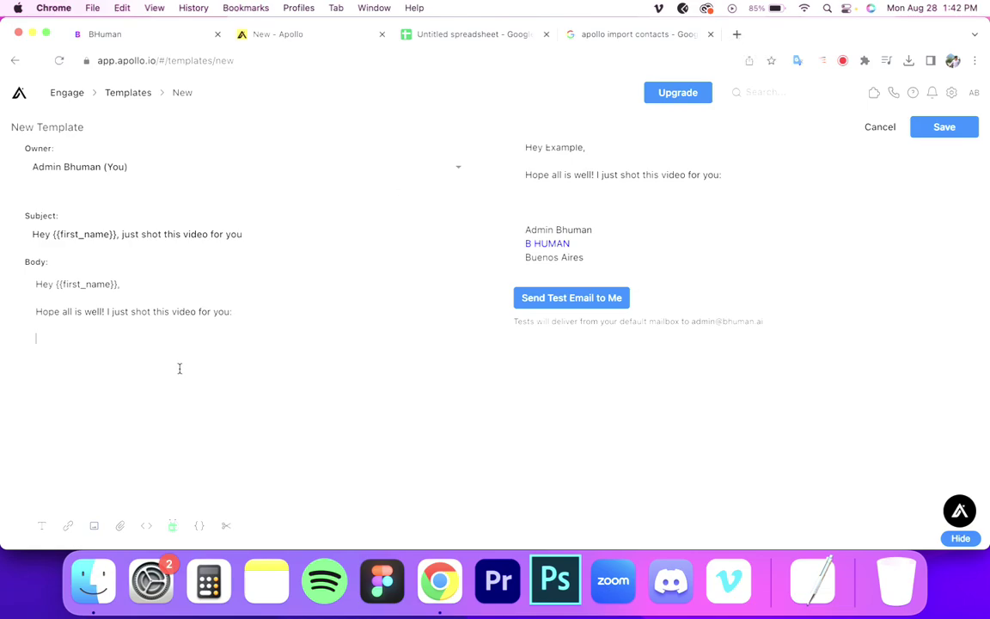
- Switch the template body to HTML mode and paste the landscape-video embed code from the BHuman help article below the existing code
left_click(146, 527)
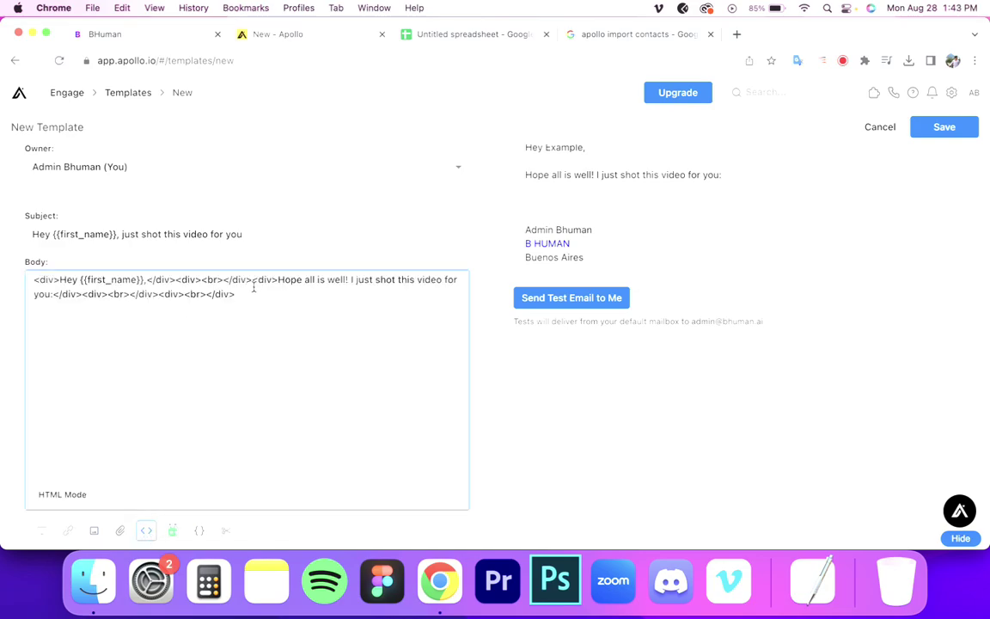
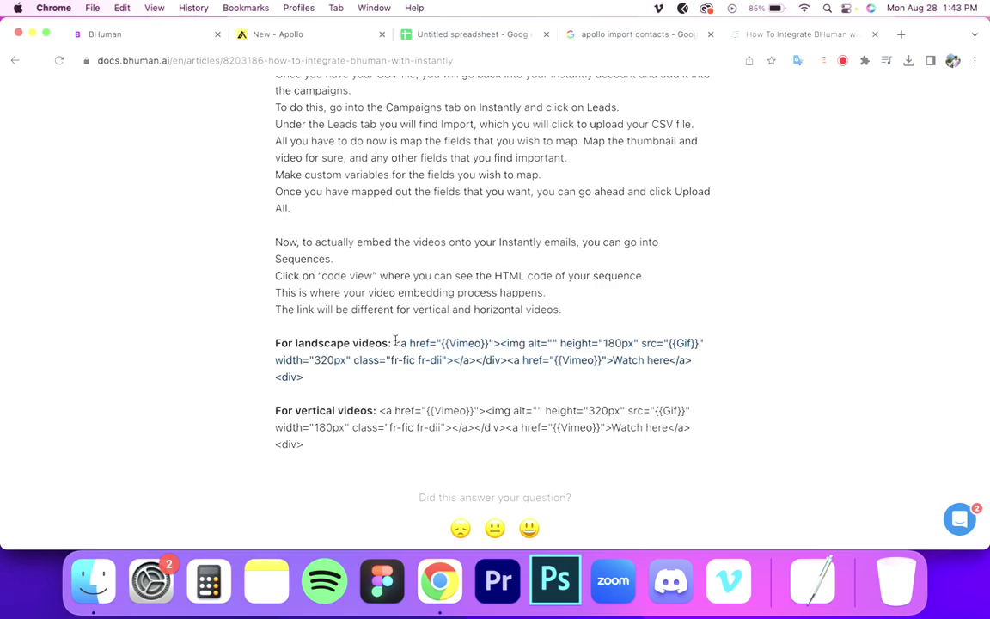
key("ctrl+super+f")
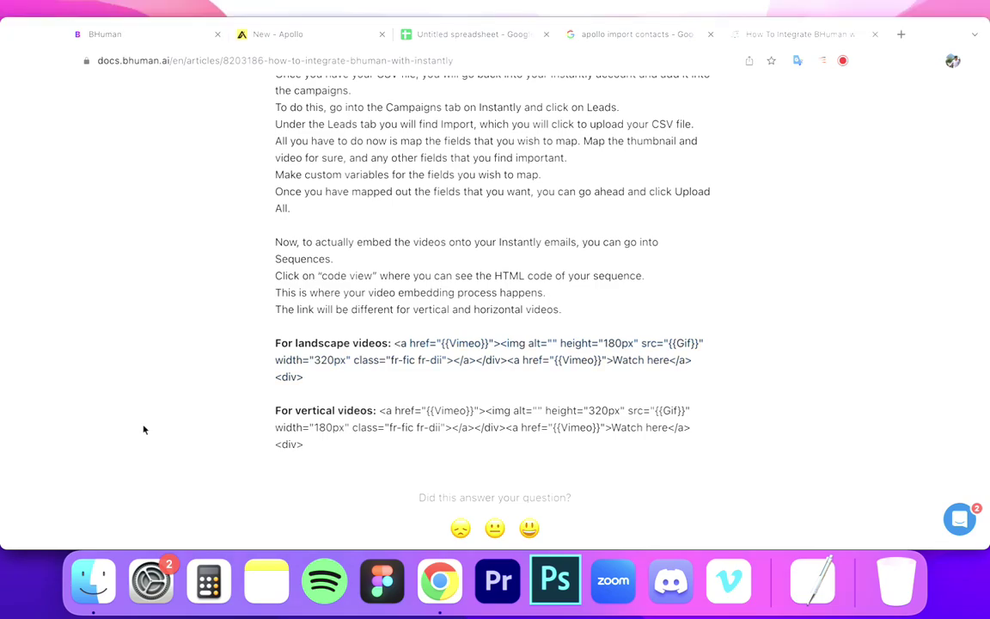
right_click(458, 356)
left_click(454, 310)
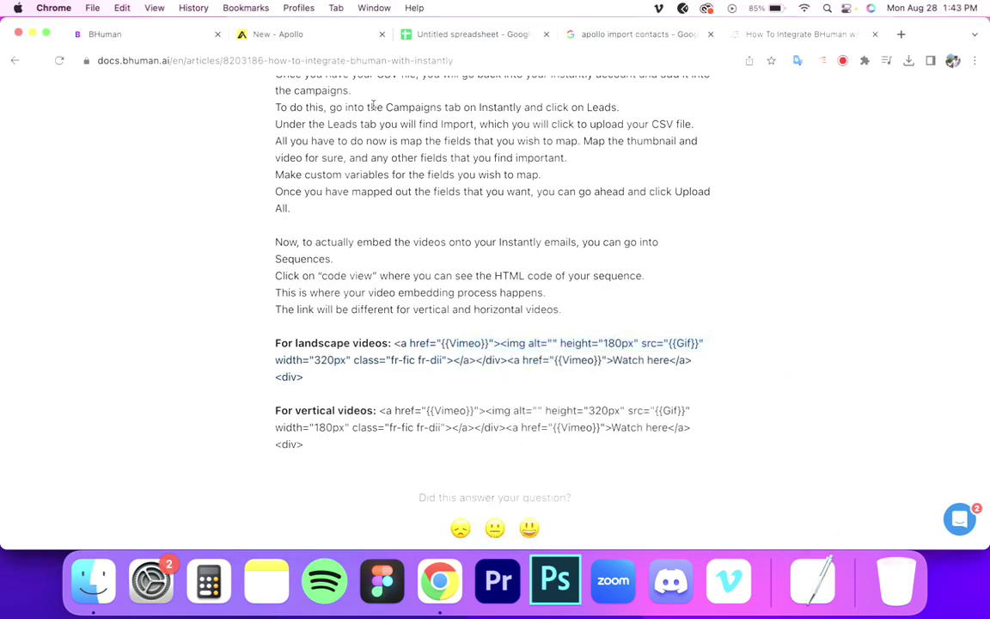
left_click(316, 33)
right_click(230, 258)
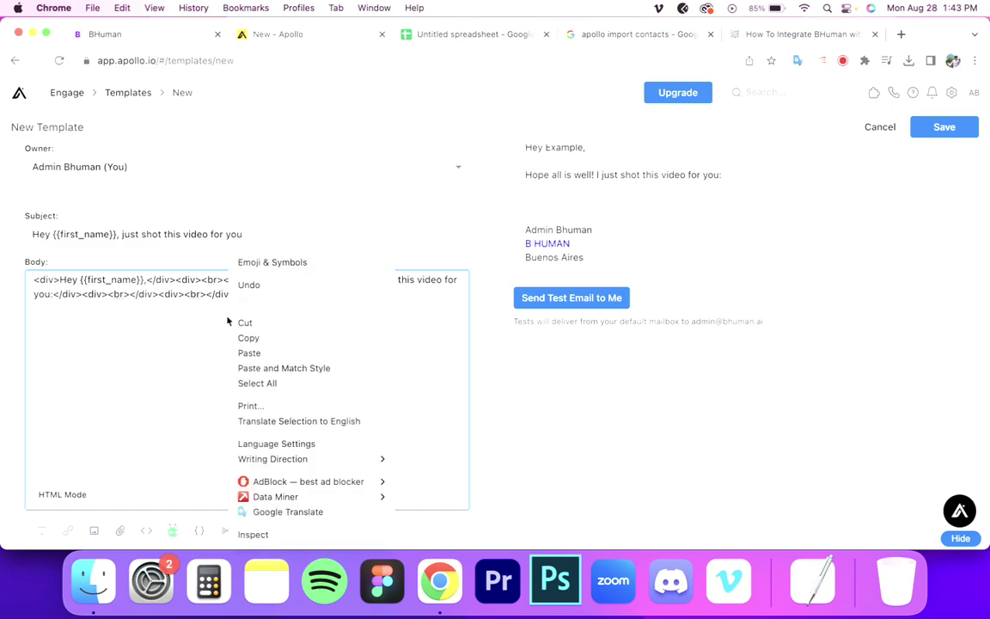
left_click(258, 352)
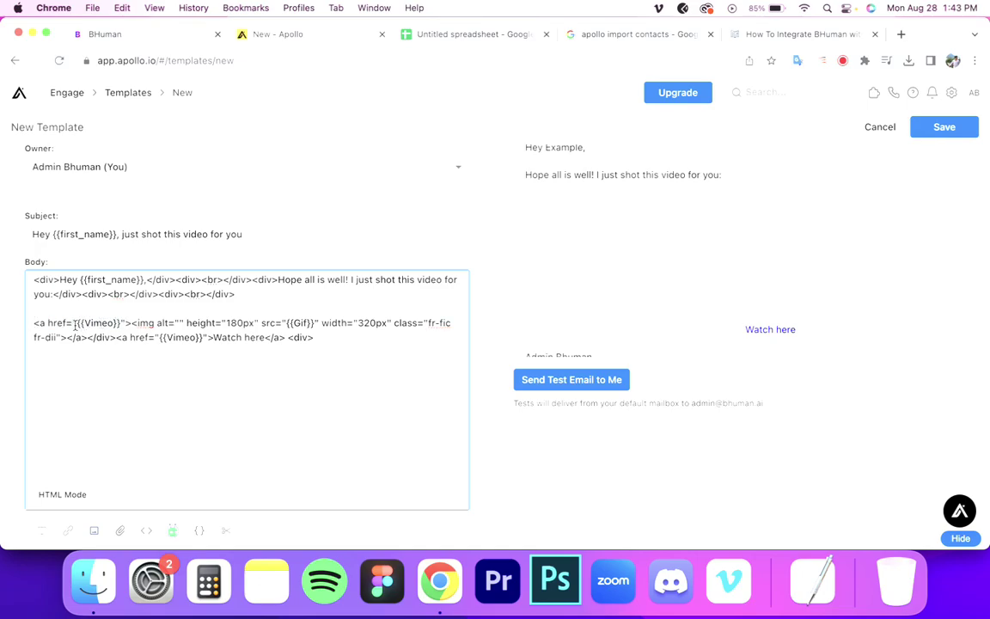
- Try to replace the {{Vimeo}} placeholder in the first link's href with the custom {{vimeo}} dynamic variable
left_click_drag(77, 323, 122, 322)
key("BackSpace")
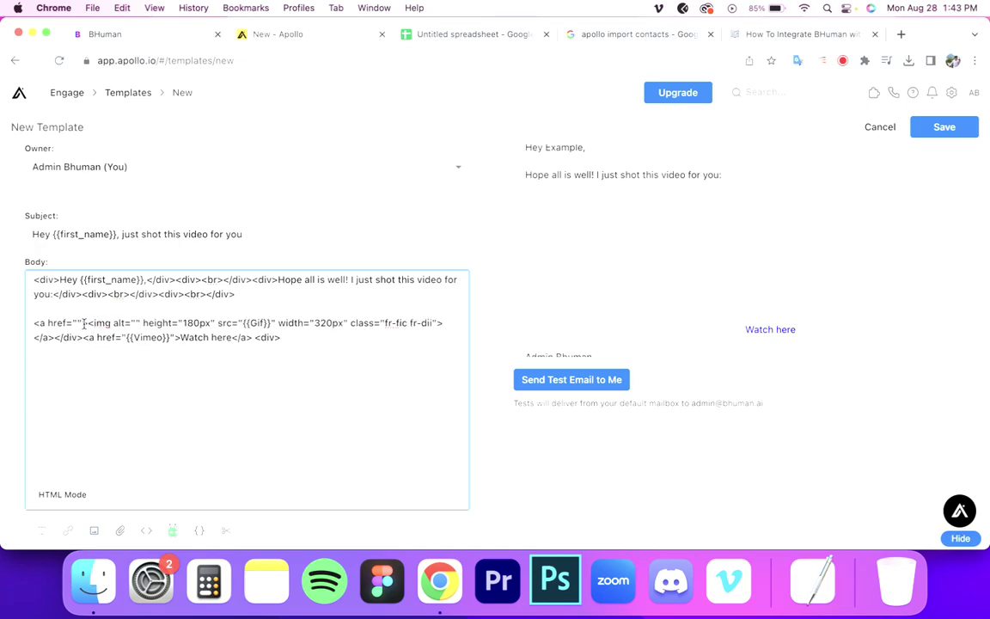
left_click(198, 530)
left_click(185, 288)
type("vimeo")
key("BackSpace")
key("BackSpace")
key("BackSpace")
key("BackSpace")
key("BackSpace")
scroll(210, 390, "down", 5)
scroll(210, 392, "down", 5)
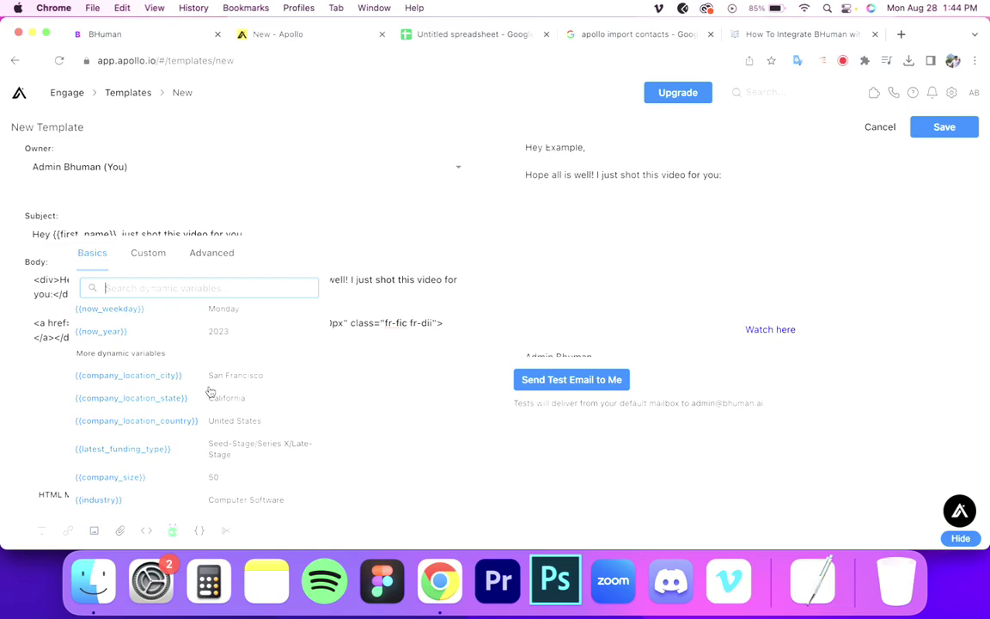
scroll(210, 392, "up", 10)
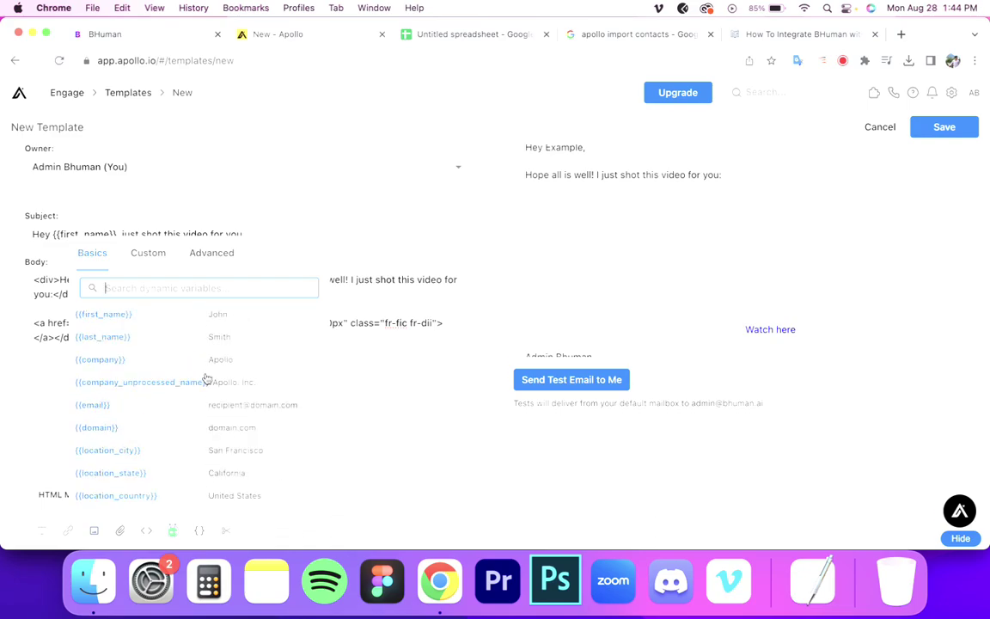
left_click(144, 264)
left_click(96, 380)
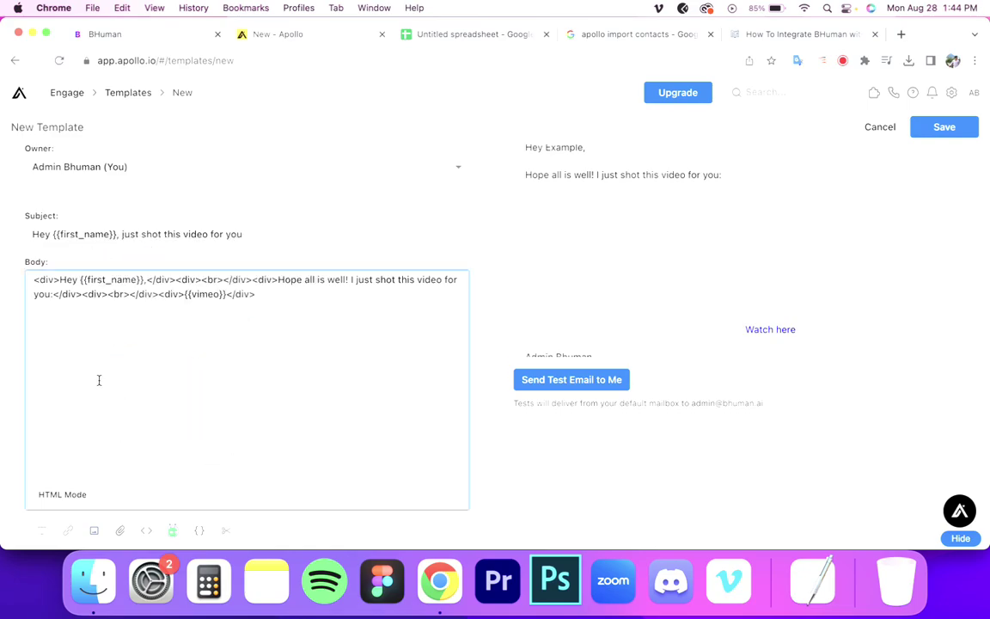
- Delete the div containing {{vimeo}} from the end of the body's HTML and add blank lines in its place
scroll(273, 313, "up", 2)
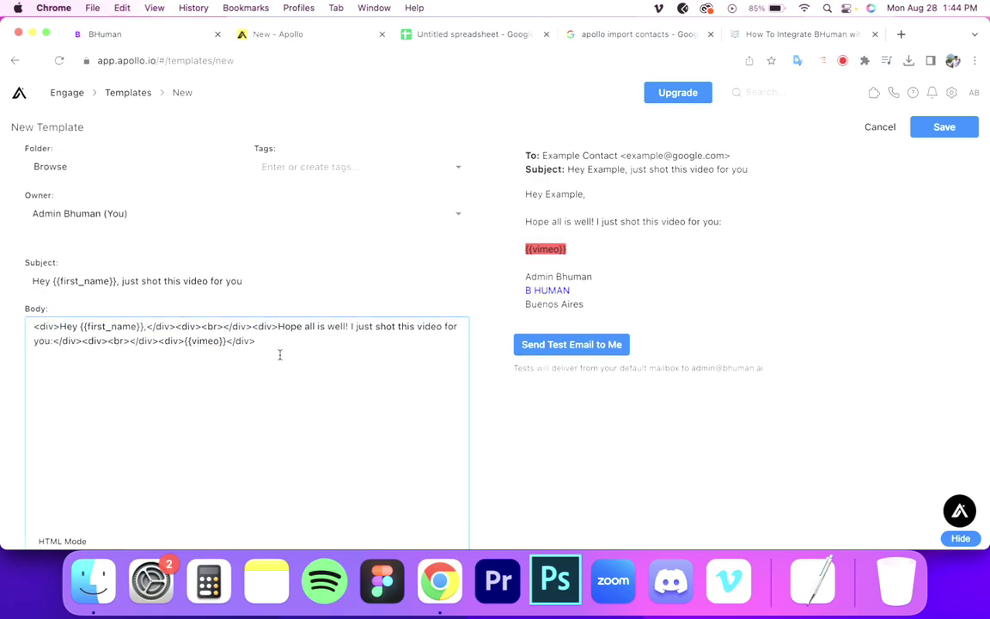
scroll(278, 353, "down", 4)
scroll(276, 360, "up", 5)
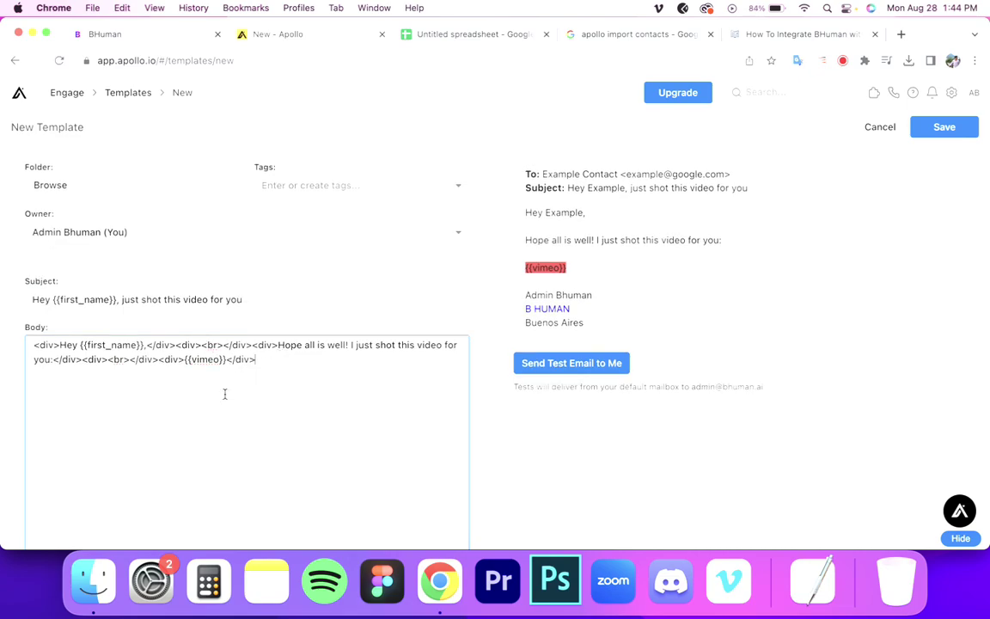
scroll(224, 394, "down", 3)
key("super+shift+Right")
key("BackSpace")
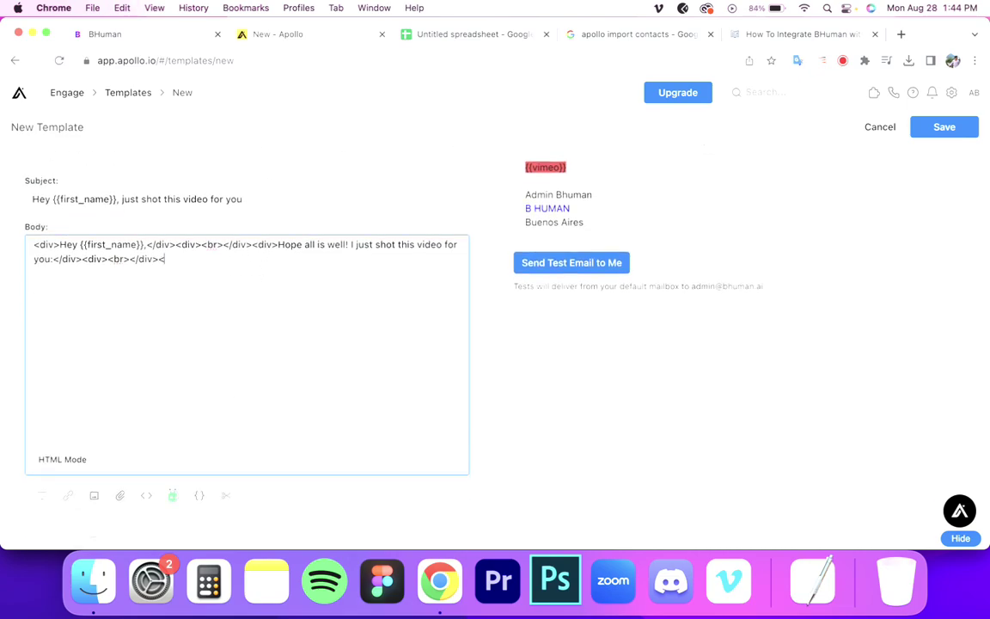
key("Return")
key("Return")
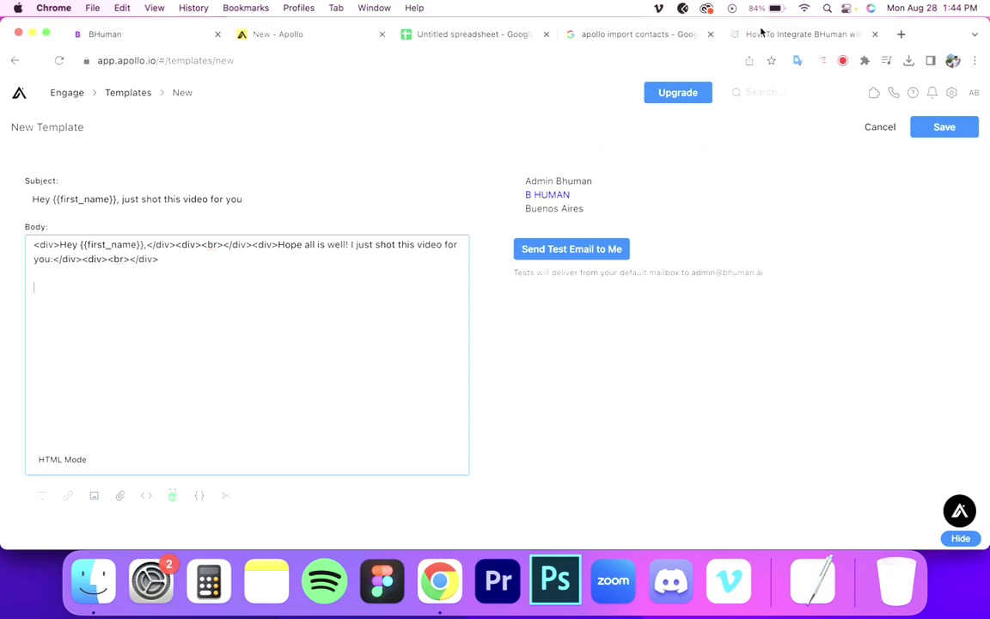
- Copy the landscape embed code from the BHuman article again and paste it into the body's HTML with blank lines above it
key("super+5")
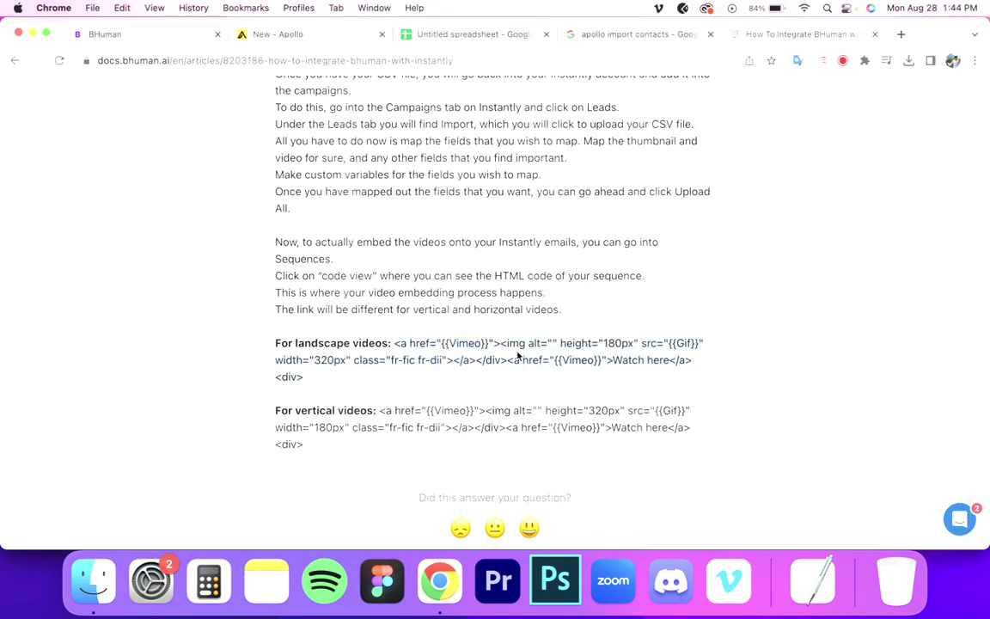
right_click(516, 370)
left_click(558, 161)
left_click(259, 34)
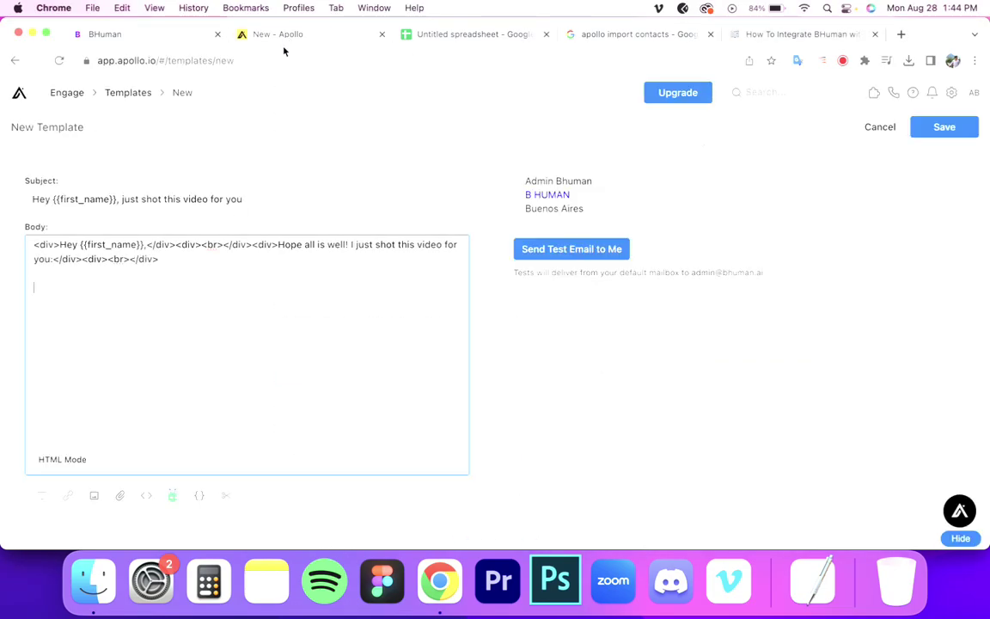
right_click(225, 256)
left_click(248, 353)
key("Return")
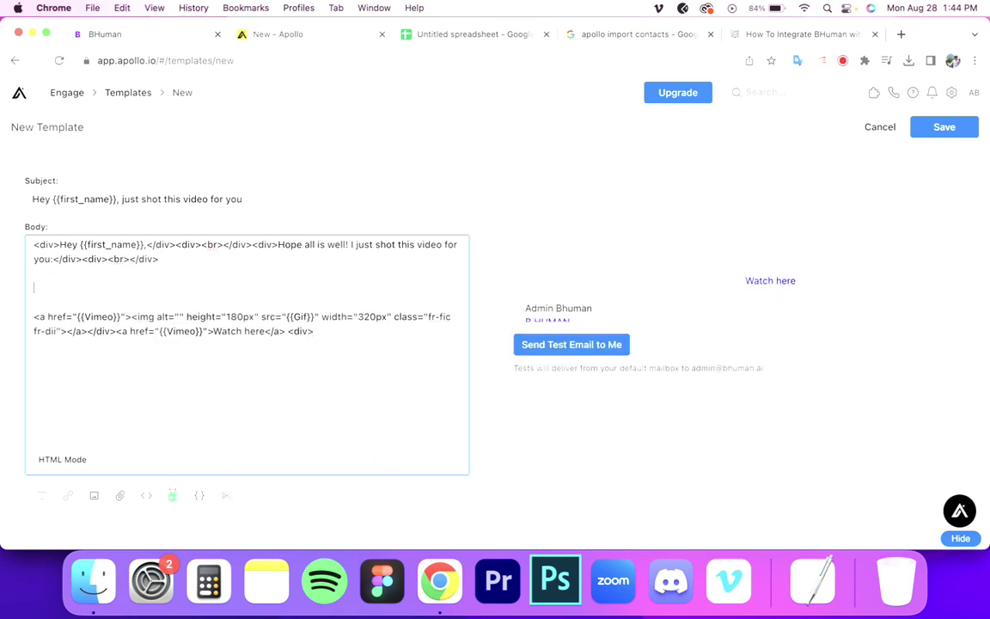
- Insert the custom contact variables {{vimeo}} and {{gif}} into the template body
left_click(201, 497)
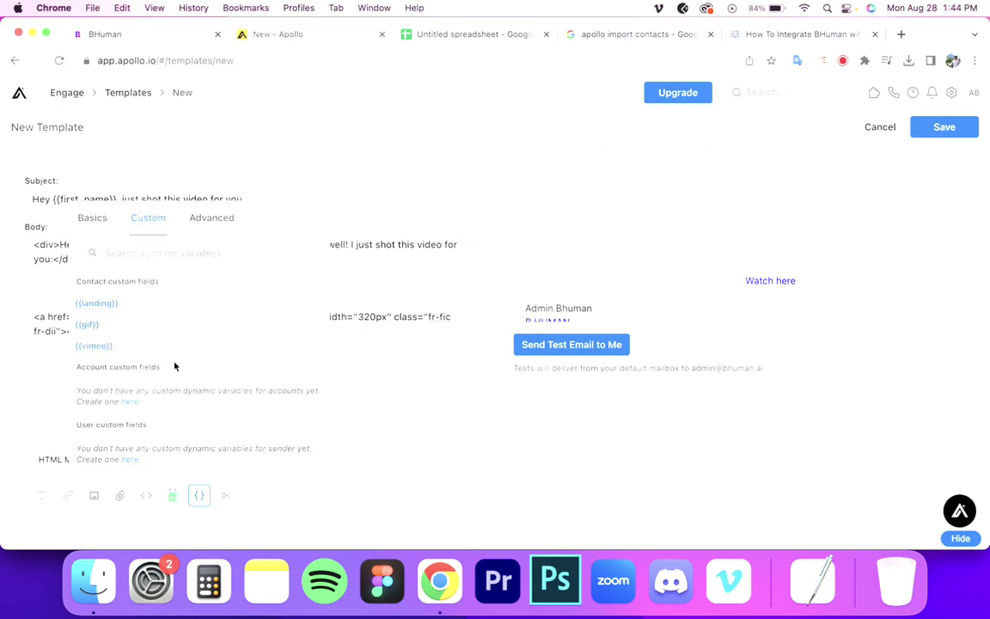
left_click(159, 345)
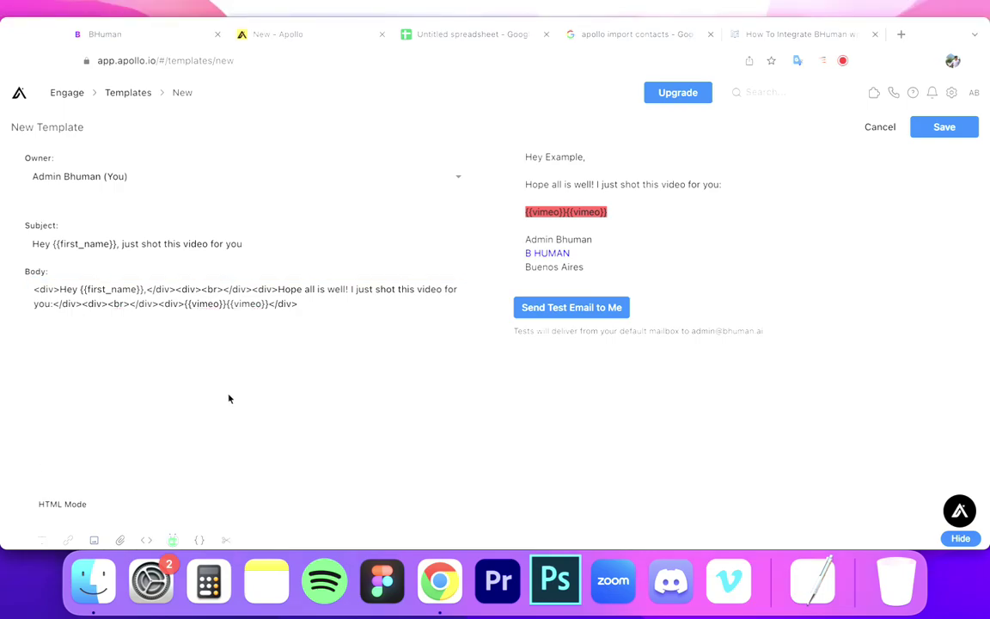
left_click(301, 316)
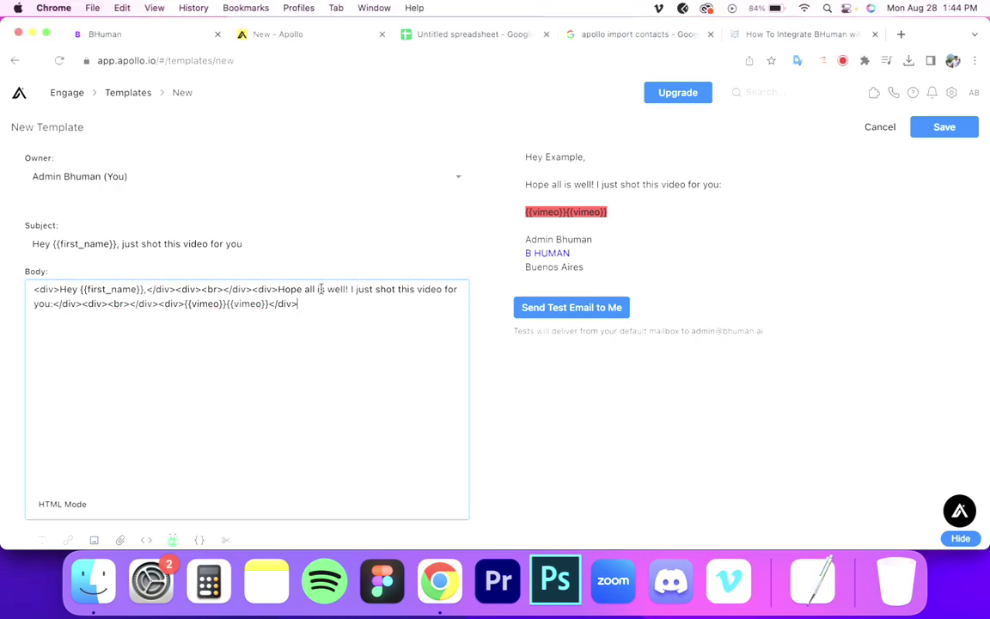
left_click(197, 542)
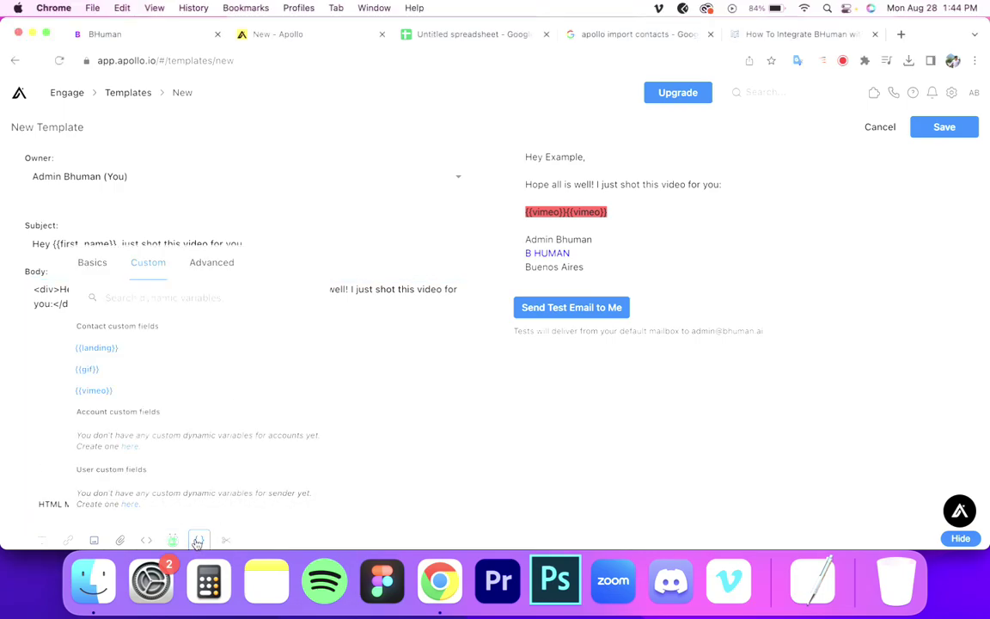
left_click(115, 368)
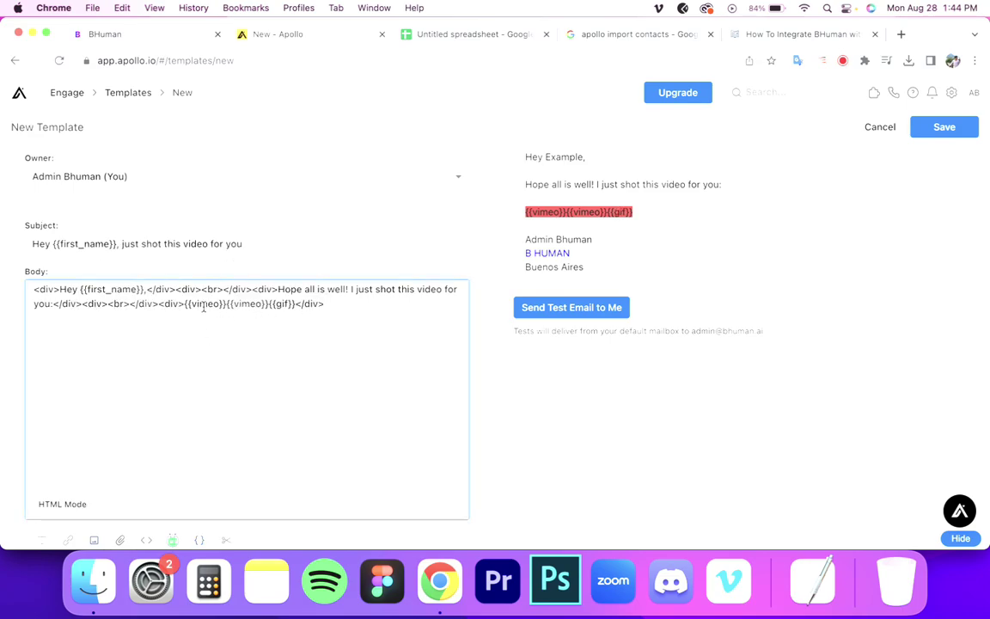
- Paste the BHuman article's landscape-video embed code below the div holding the {{vimeo}} and {{gif}} variables
left_click(771, 34)
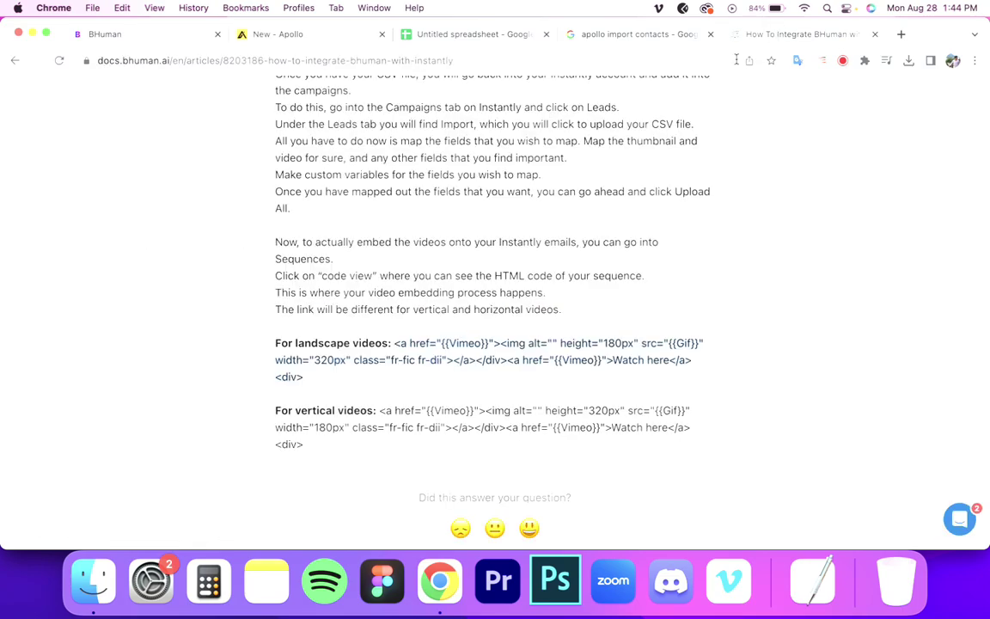
right_click(458, 372)
left_click(489, 343)
left_click(369, 34)
right_click(292, 251)
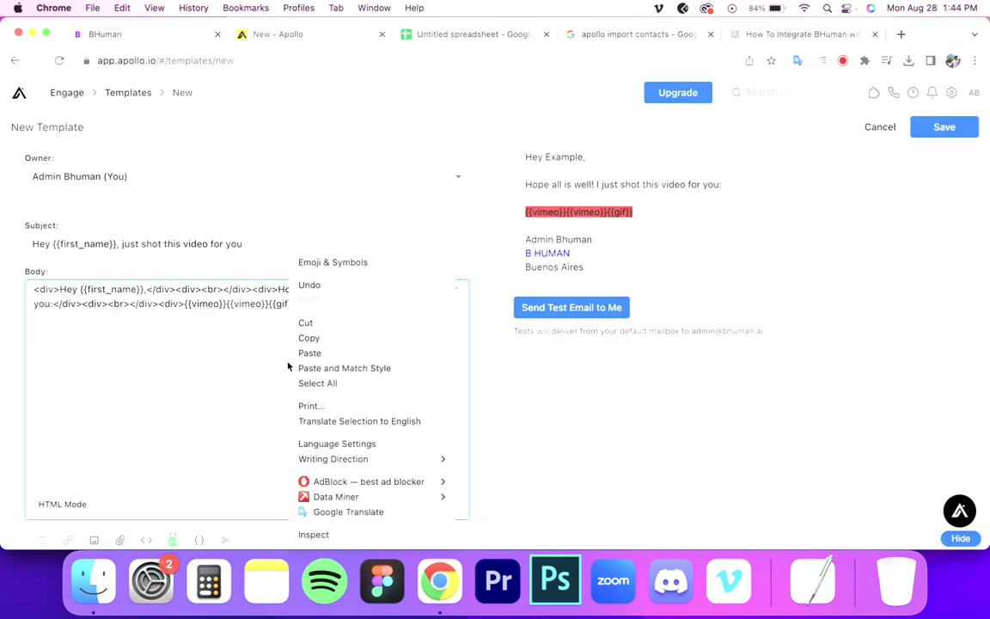
left_click(322, 353)
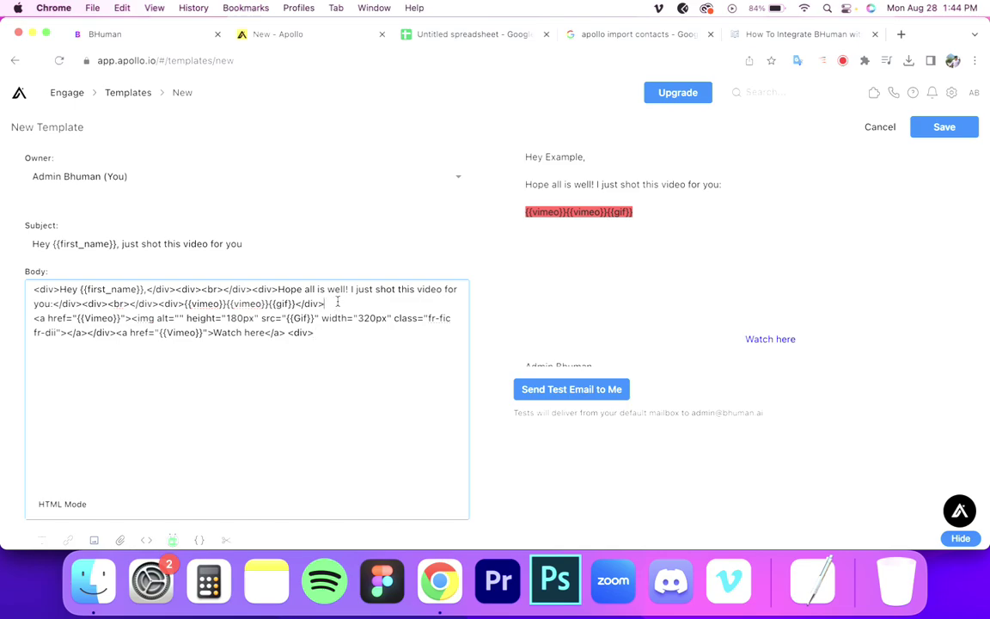
- Add blank lines above the embed code and change the variable in its first link to lowercase {{vimeo}}
key("Return")
key("Return")
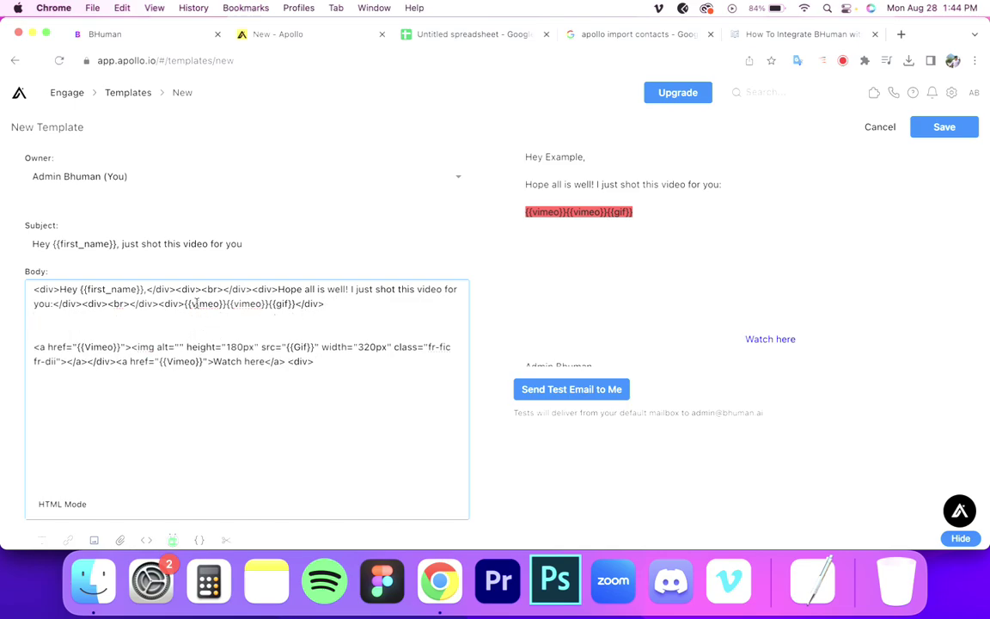
left_click(105, 347)
key("BackSpace")
type("v")
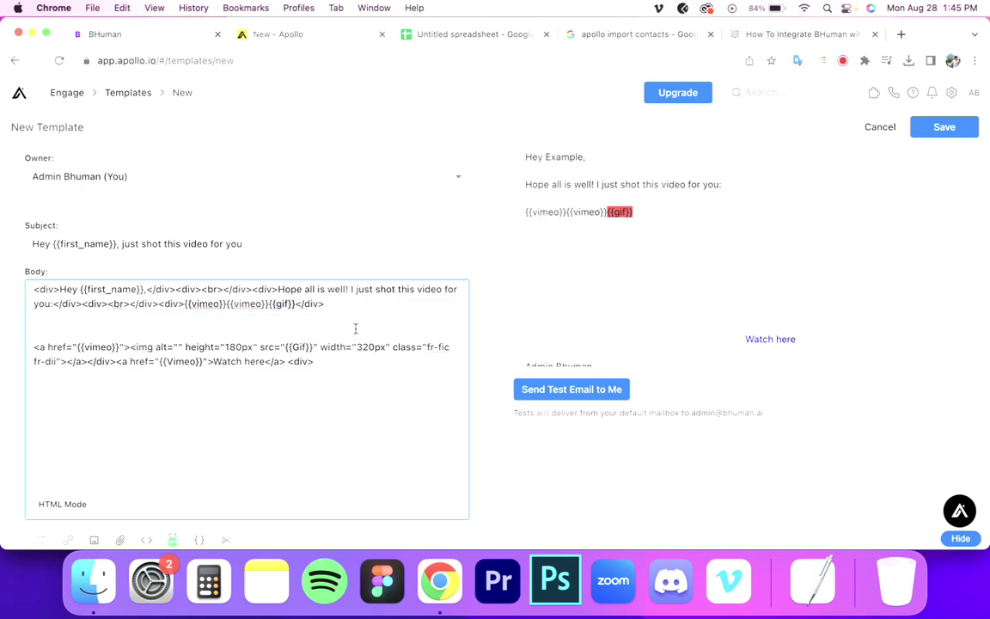
- Change the embed code's image source to {{gif}} and its "Watch here" link to {{vimeo}}, removing the loose {{gif}} from the div above
key("BackSpace")
left_click(316, 347)
key("BackSpace")
key("BackSpace")
key("BackSpace")
key("BackSpace")
key("BackSpace")
key("BackSpace")
type("{gif}}")
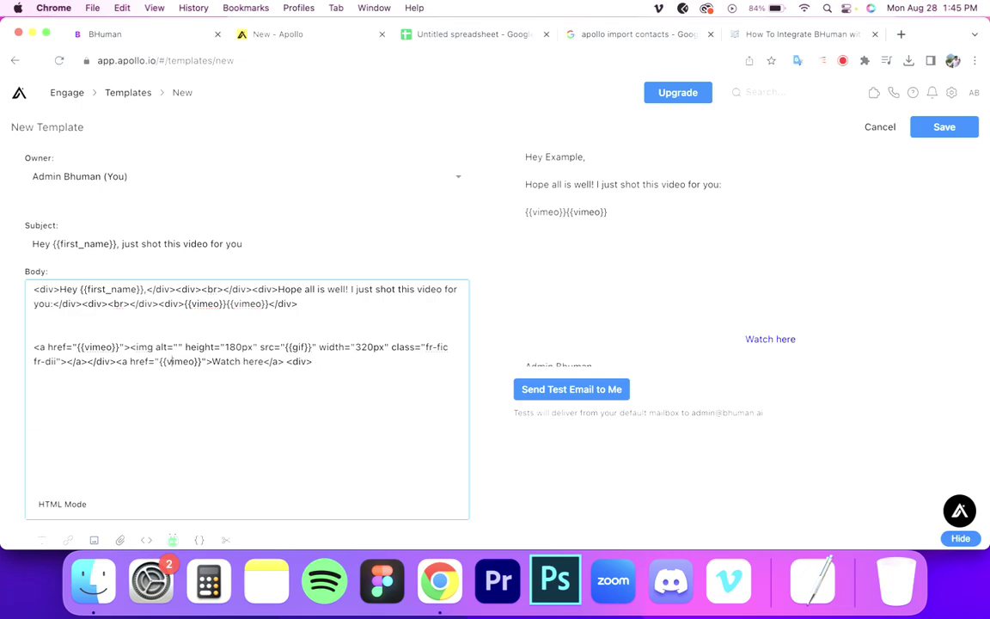
- Delete the loose {{vimeo}}{{vimeo}} variables and their closing div tag above the embed code
scroll(729, 185, "down", 2)
scroll(730, 185, "up", 2)
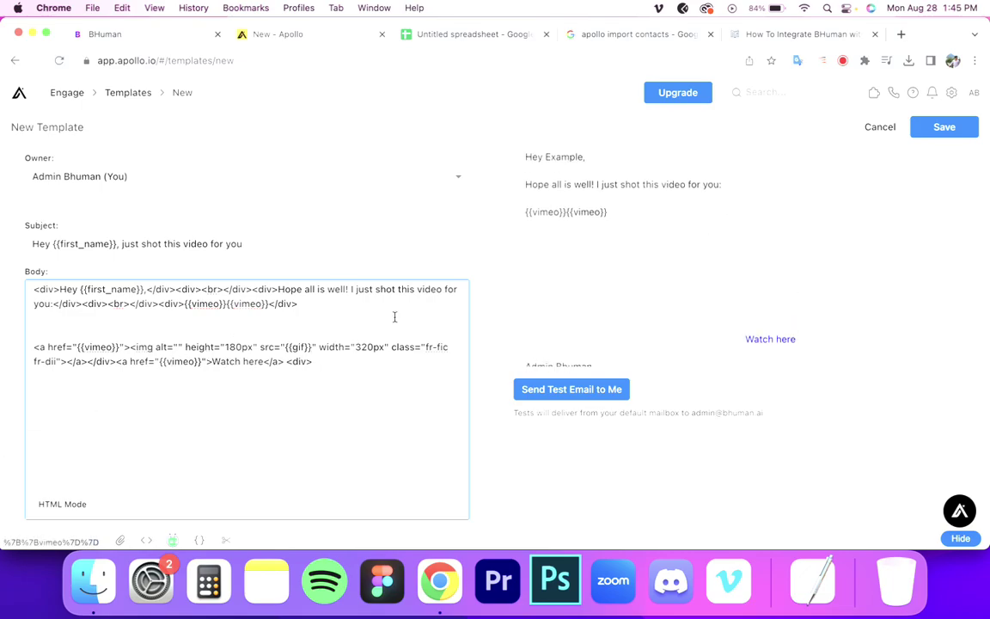
left_click_drag(270, 305, 188, 306)
key("BackSpace")
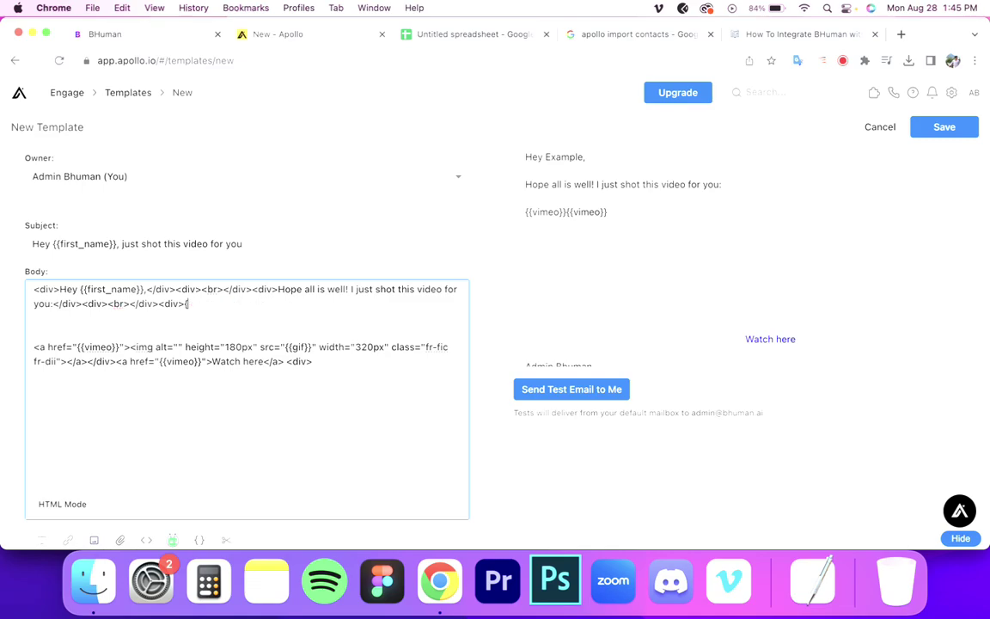
scroll(631, 299, "up", 1)
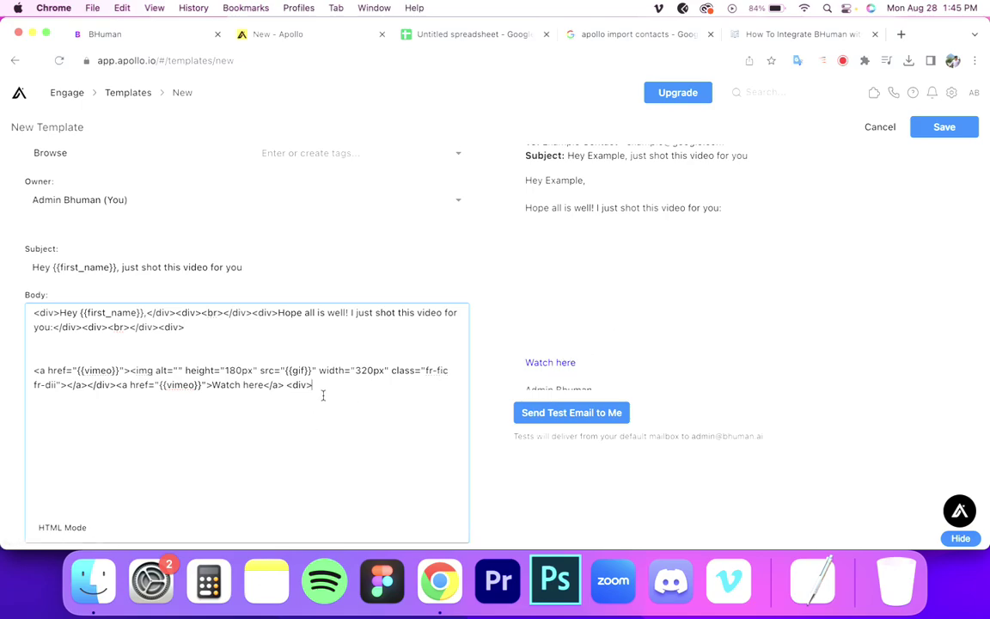
- Replace the variable in both of the embed code's links with {{landing}}
scroll(276, 351, "down", 2)
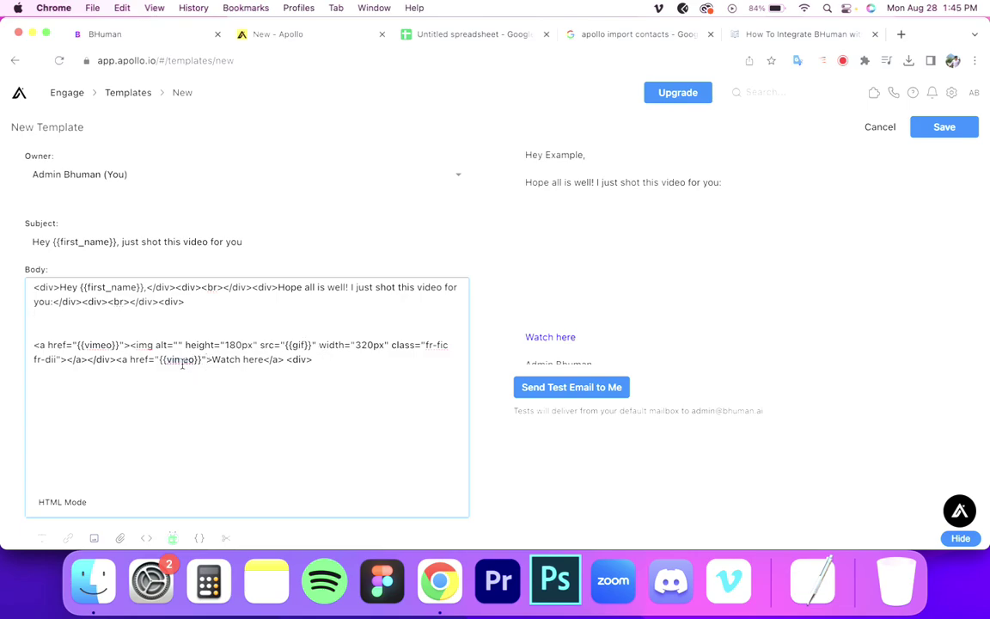
double_click(102, 344)
type("landing")
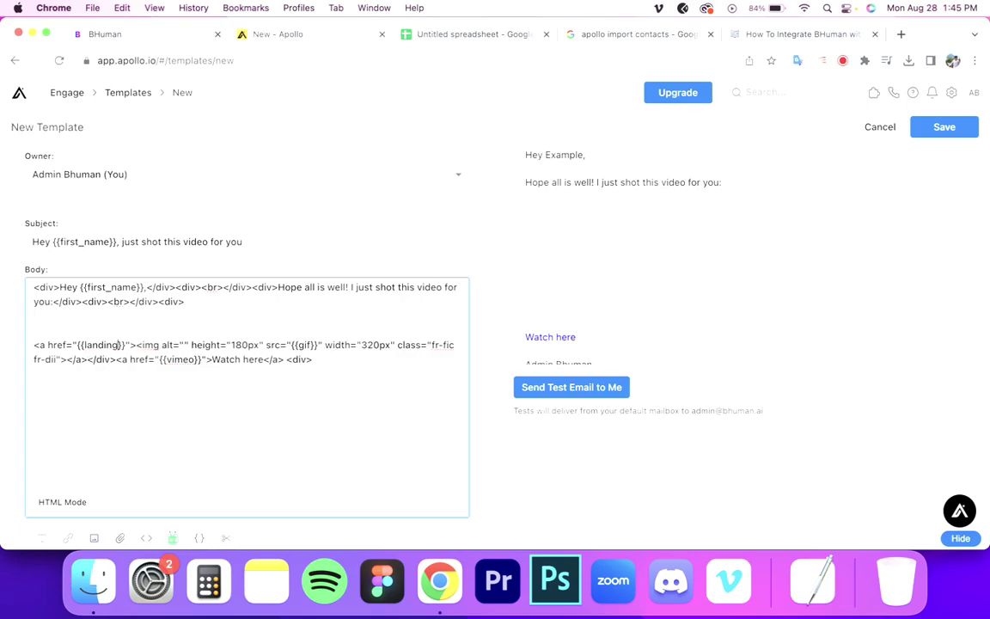
double_click(183, 359)
type("landing")
left_click(201, 414)
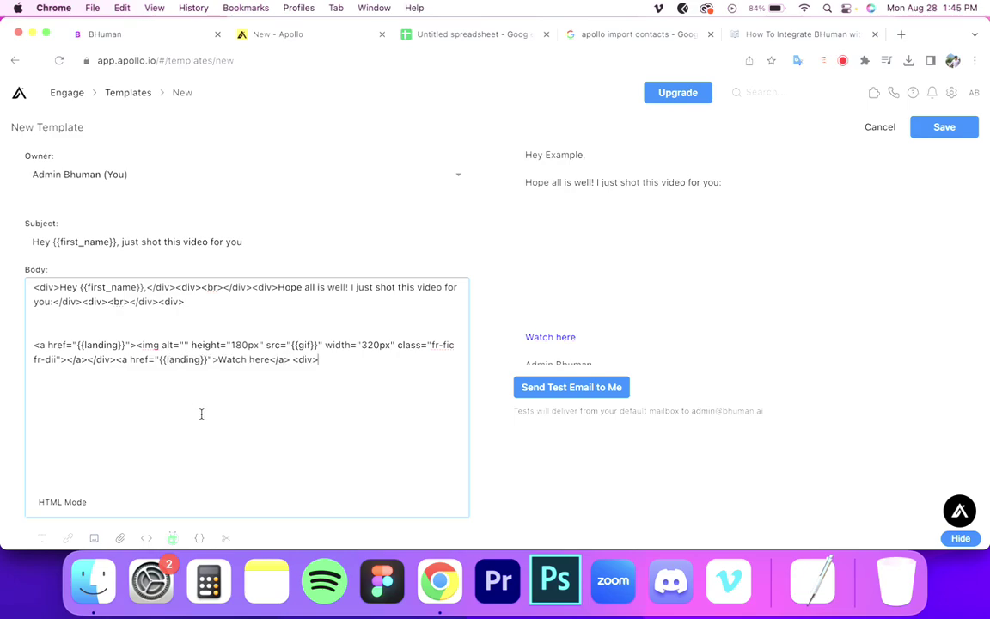
- Set the variable in both links back to {{vimeo}} and look over the list of custom contact variables
double_click(109, 345)
type("vimeo")
double_click(184, 359)
type("vimeo")
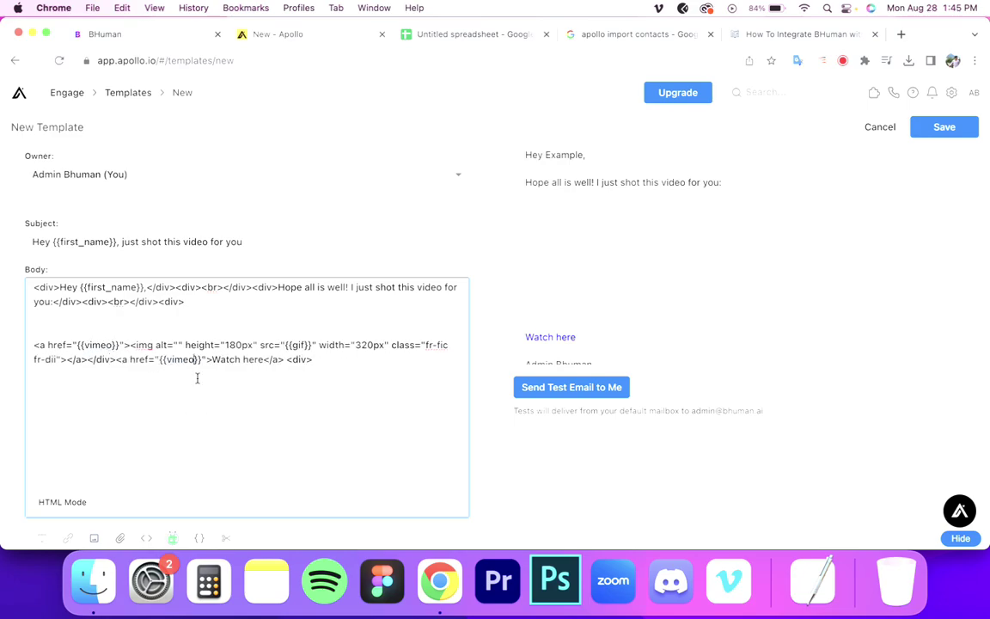
left_click(283, 454)
left_click(199, 538)
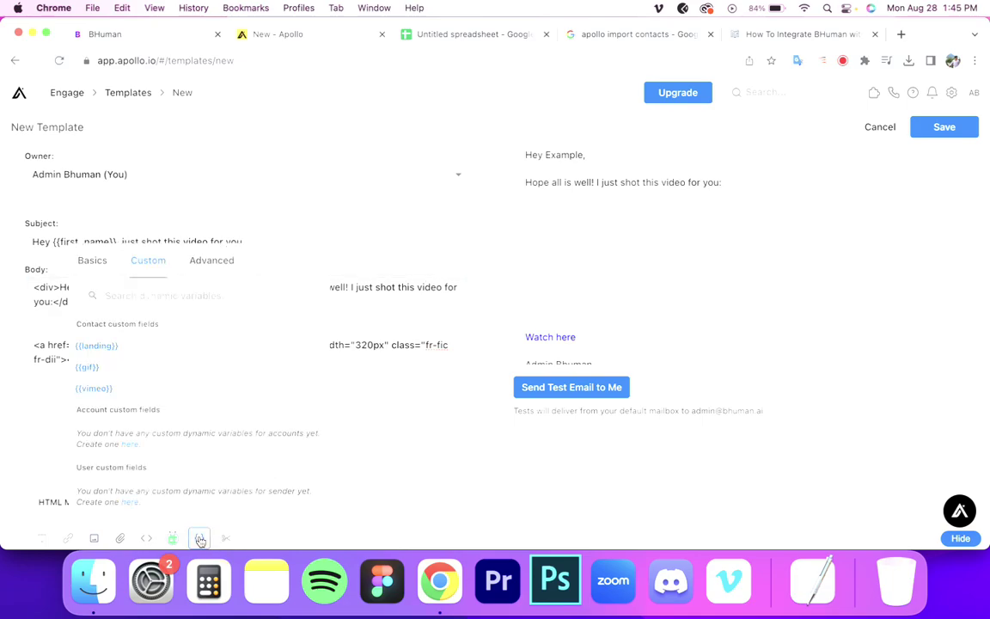
scroll(353, 443, "down", 1)
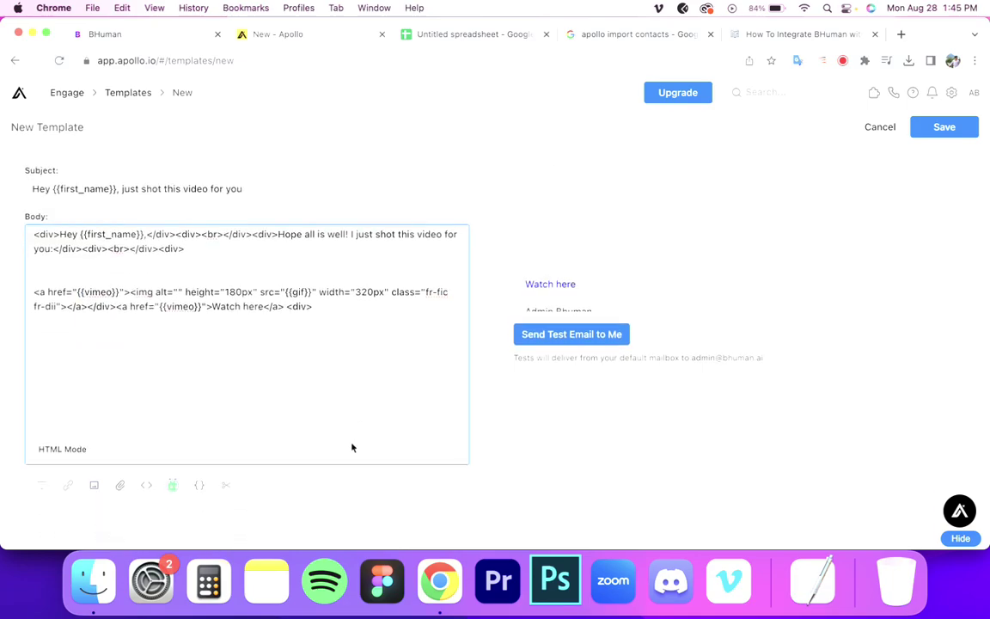
- Leave the body's HTML mode and add the closing "Talk soon!" with the sender's first name below the "Watch here" link
left_click(146, 481)
key("Return")
type("T")
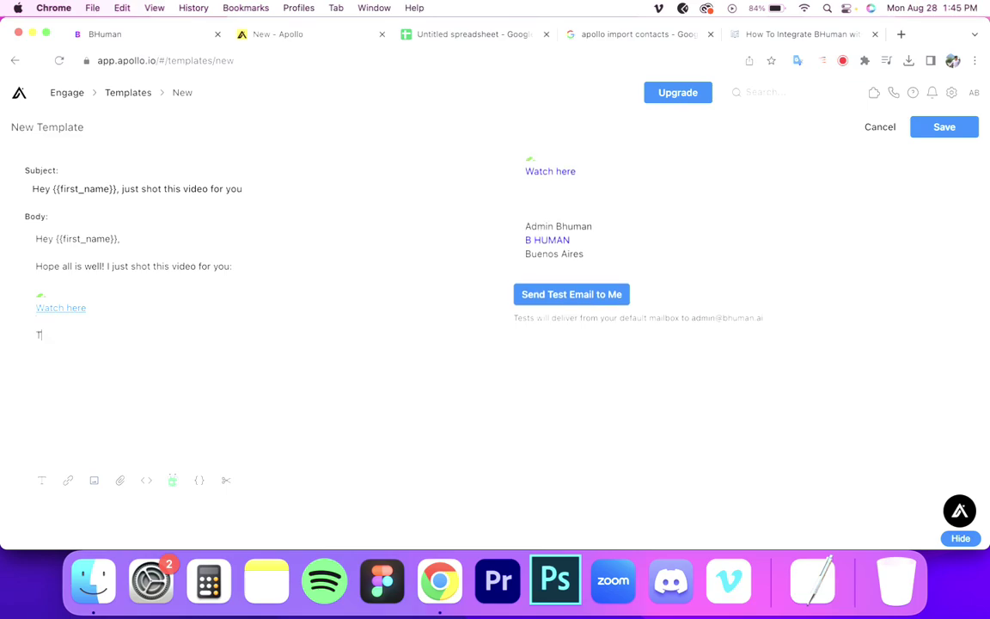
type("al")
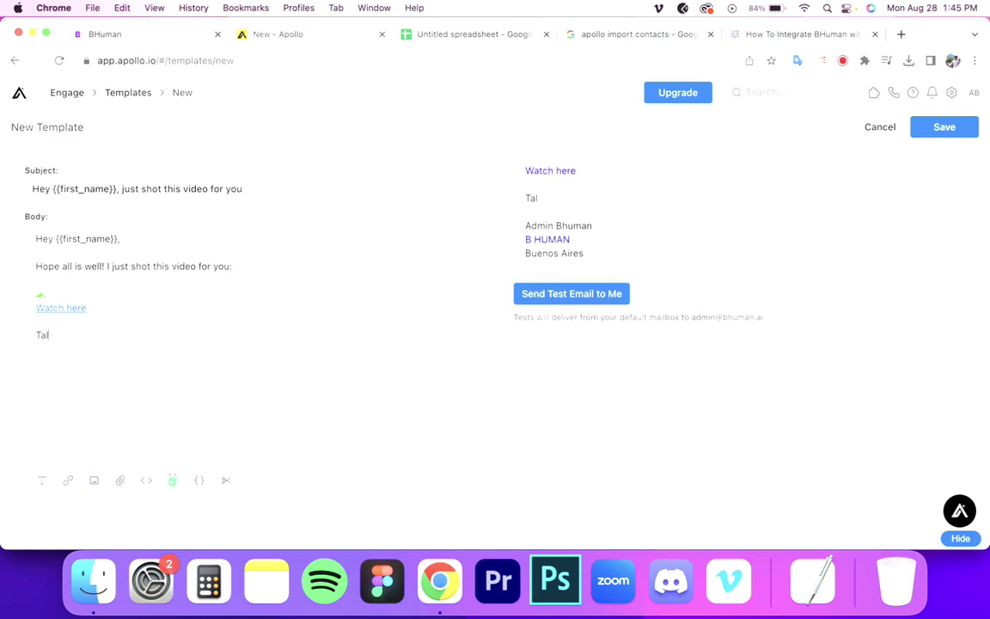
type("k soon!")
key("Return")
type("Don")
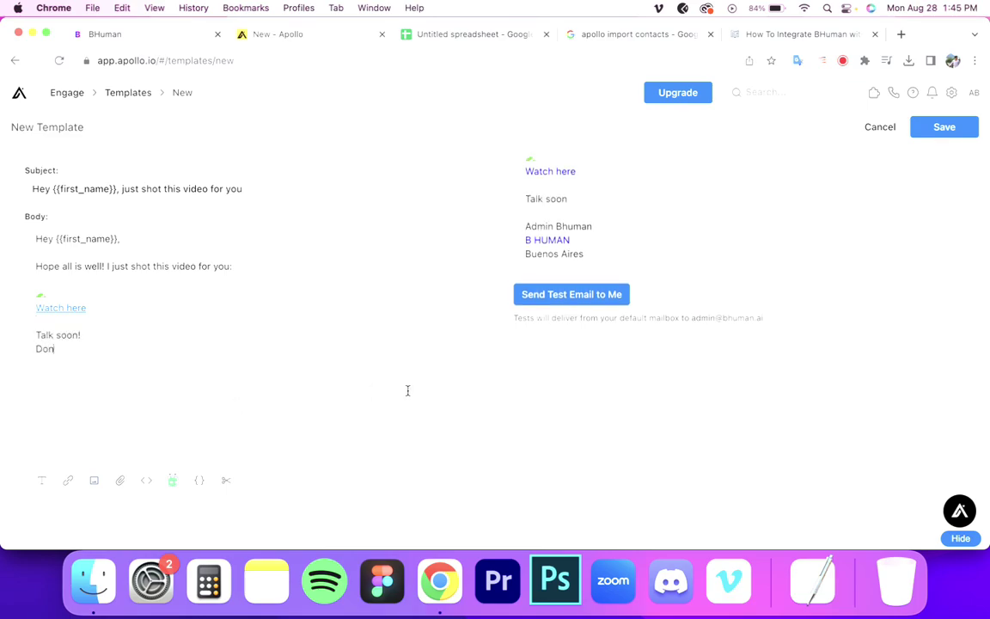
- Check the finished message in the template preview and save the new template
scroll(408, 390, "up", 3)
scroll(382, 410, "down", 2)
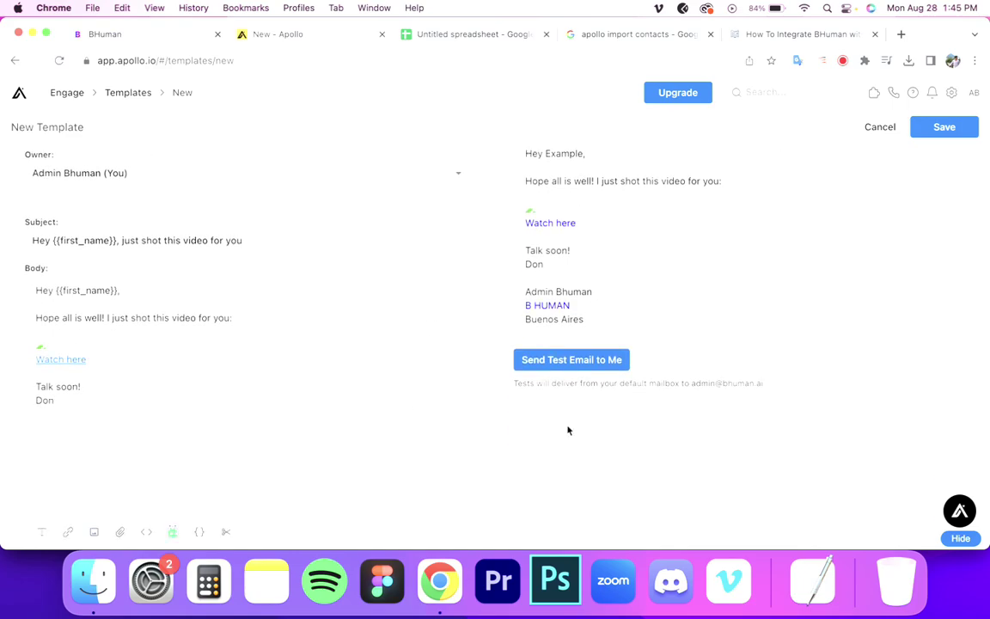
scroll(567, 429, "up", 3)
left_click(944, 126)
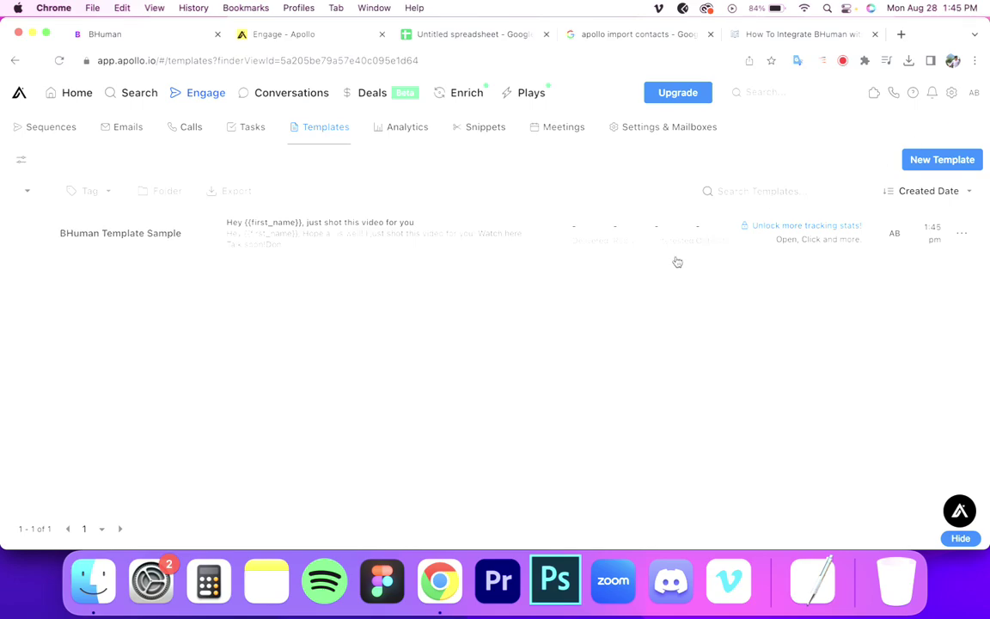
- Reopen BHuman Template Sample and generate its preview for one of the imported contacts
left_click(121, 233)
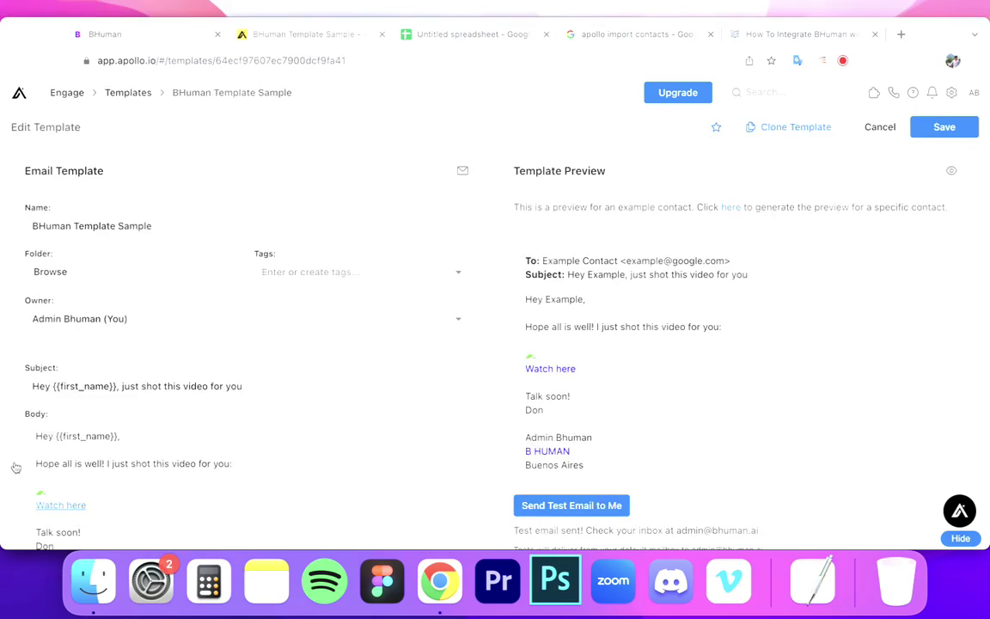
left_click(730, 208)
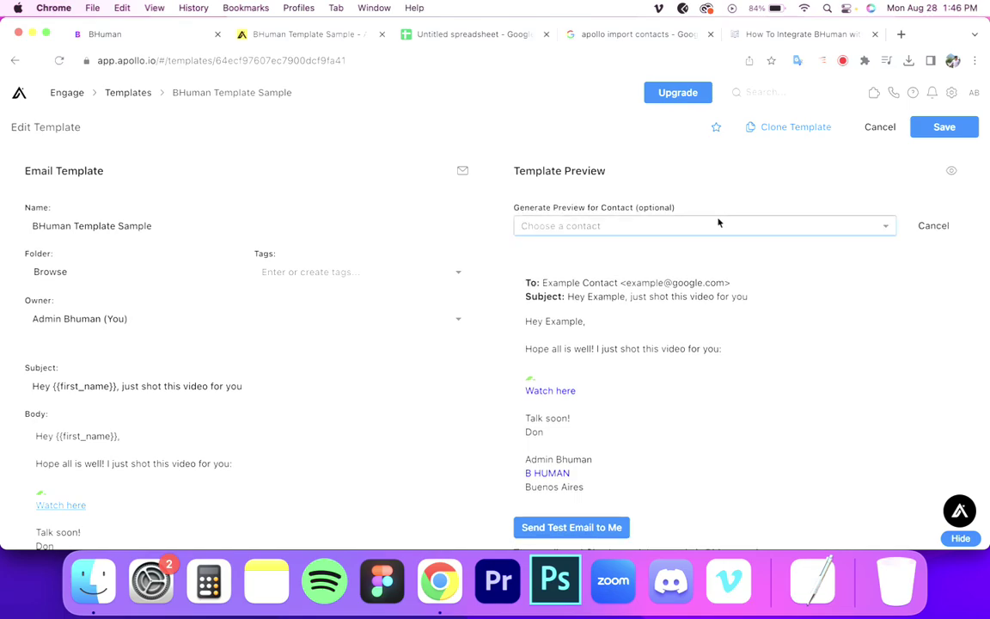
scroll(562, 287, "down", 2)
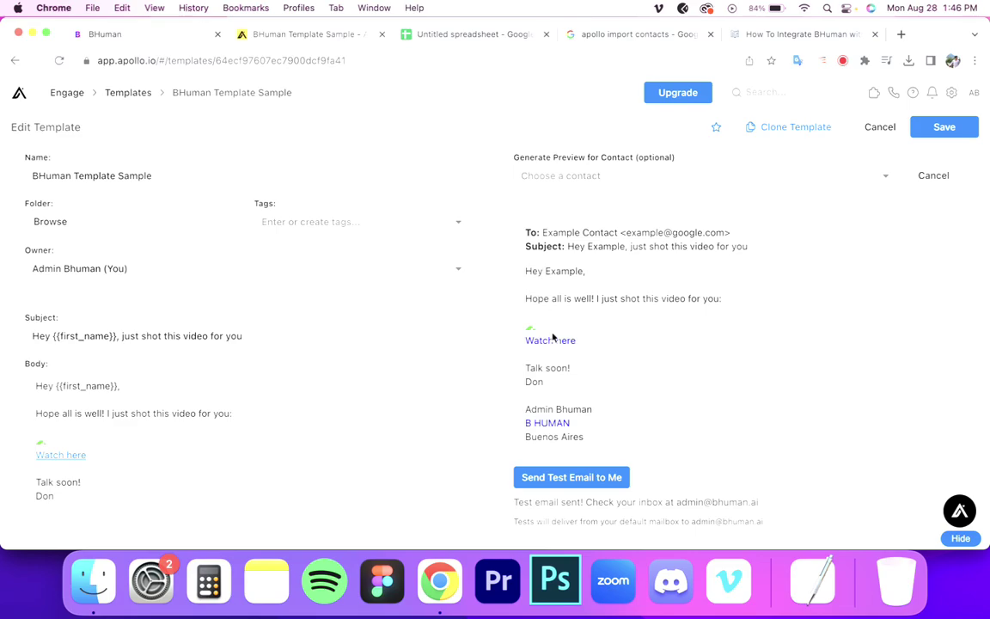
left_click(558, 175)
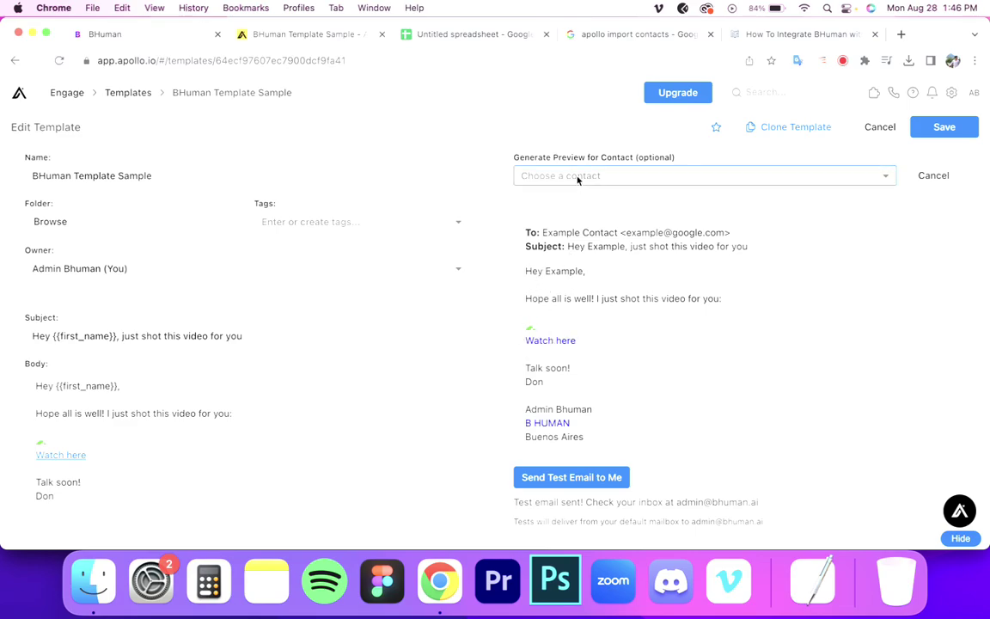
scroll(630, 257, "down", 1)
scroll(630, 257, "down", 5)
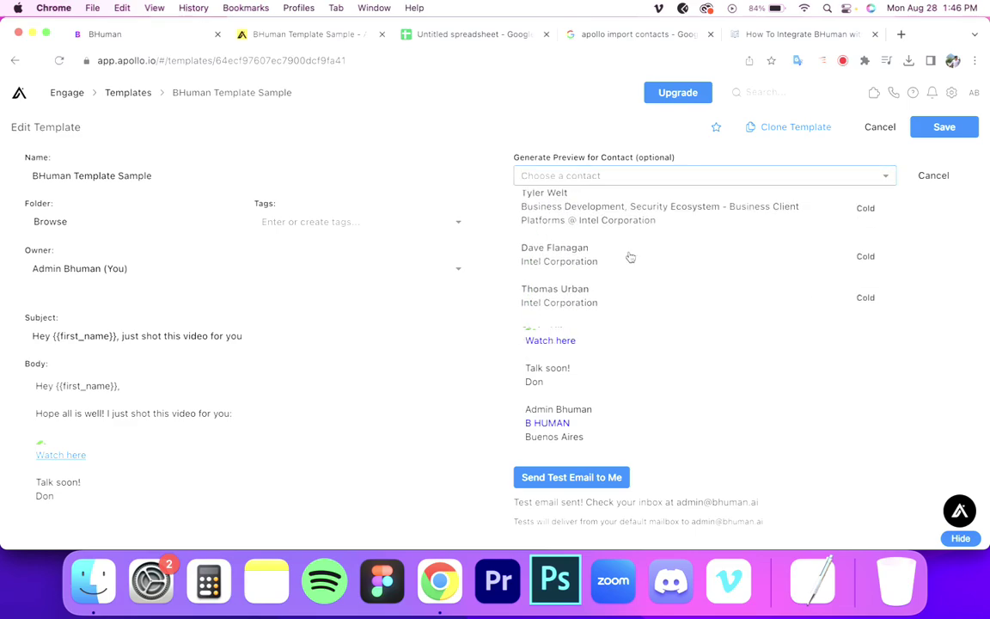
left_click(630, 256)
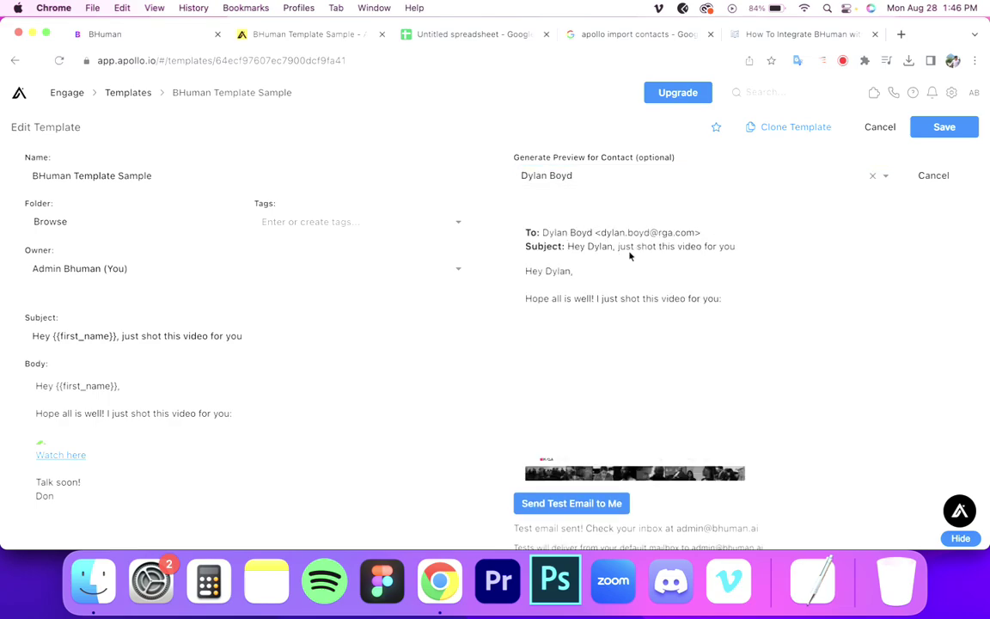
- Examine the contact's preview for the personalized greeting, the embedded video GIF, the "Watch here" link and the signature
scroll(751, 325, "down", 5)
scroll(751, 326, "down", 3)
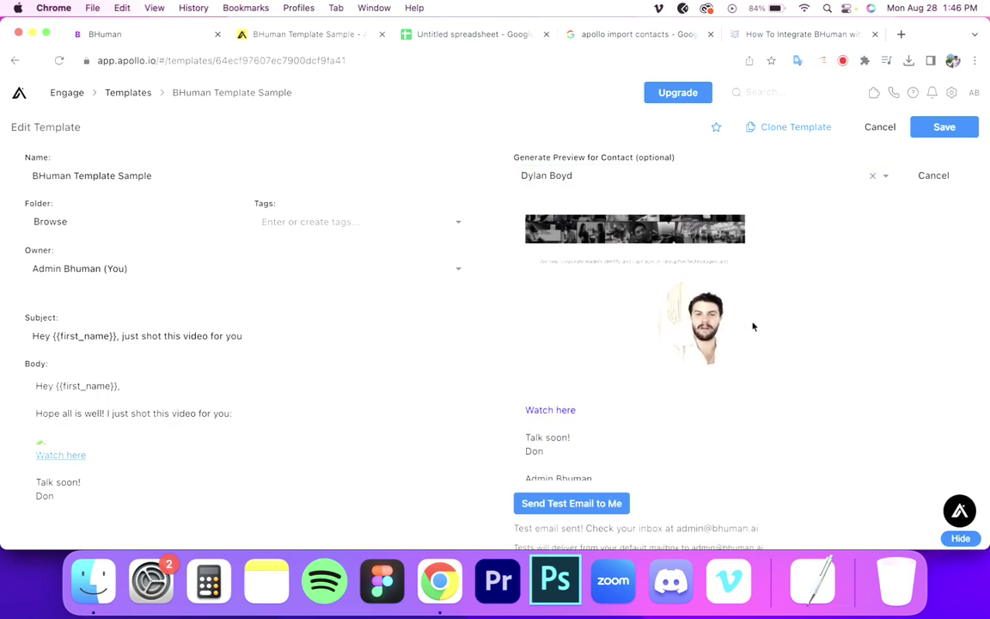
scroll(579, 420, "down", 1)
scroll(578, 425, "up", 4)
scroll(578, 425, "up", 3)
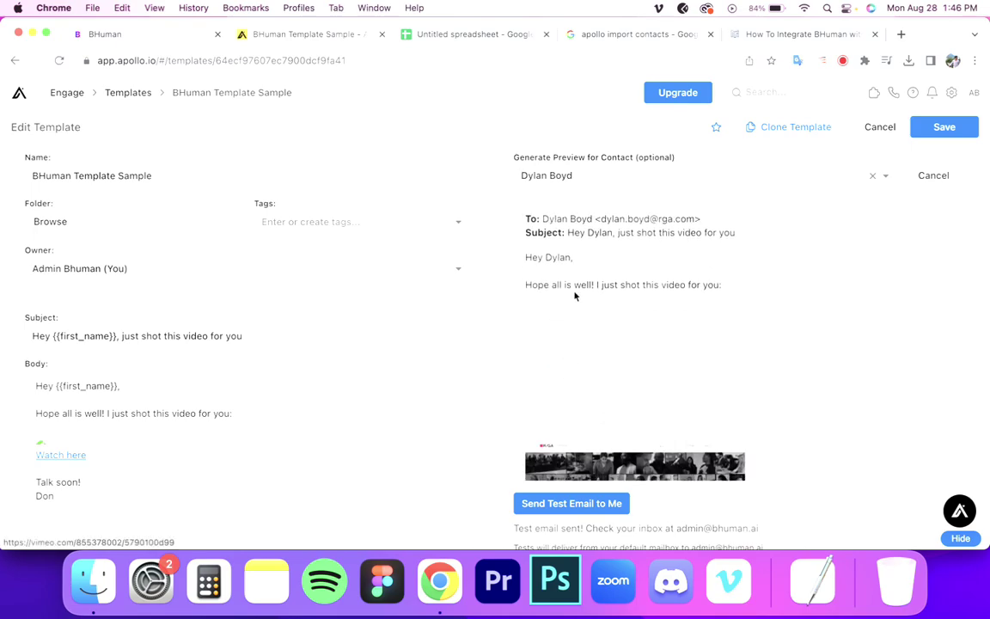
scroll(688, 338, "down", 3)
scroll(688, 337, "down", 3)
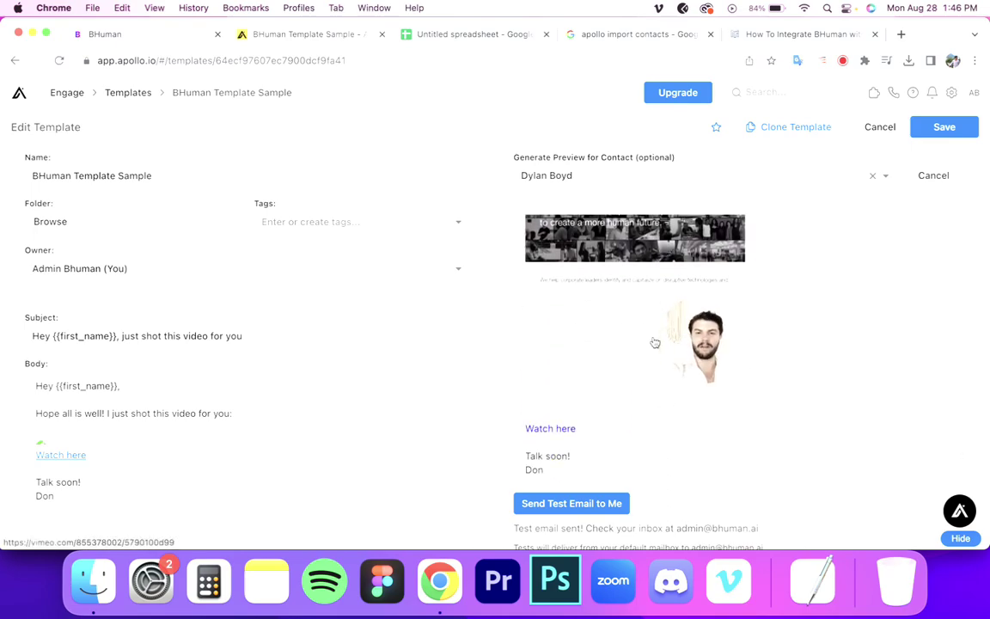
scroll(632, 413, "down", 5)
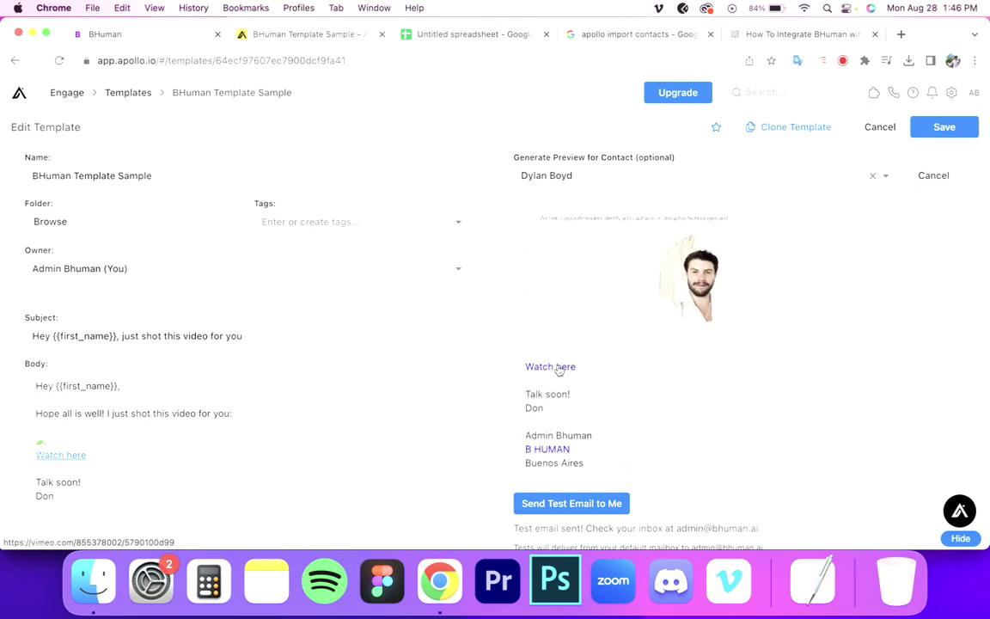
- Open the preview's "Watch here" link in a new tab, view the Vimeo video page and return to the template
right_click(562, 367)
left_click(632, 253)
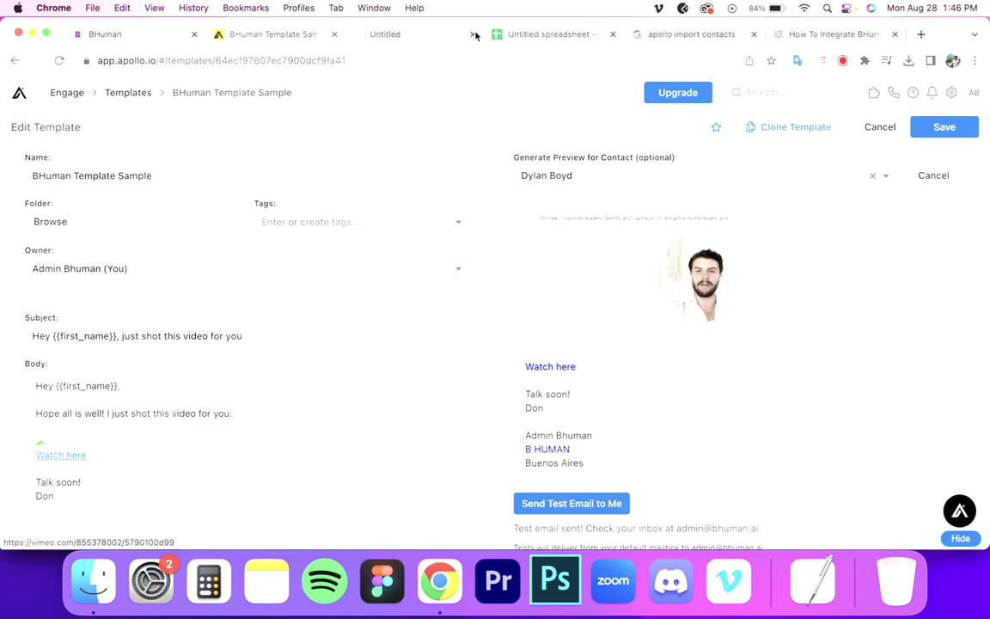
left_click(447, 36)
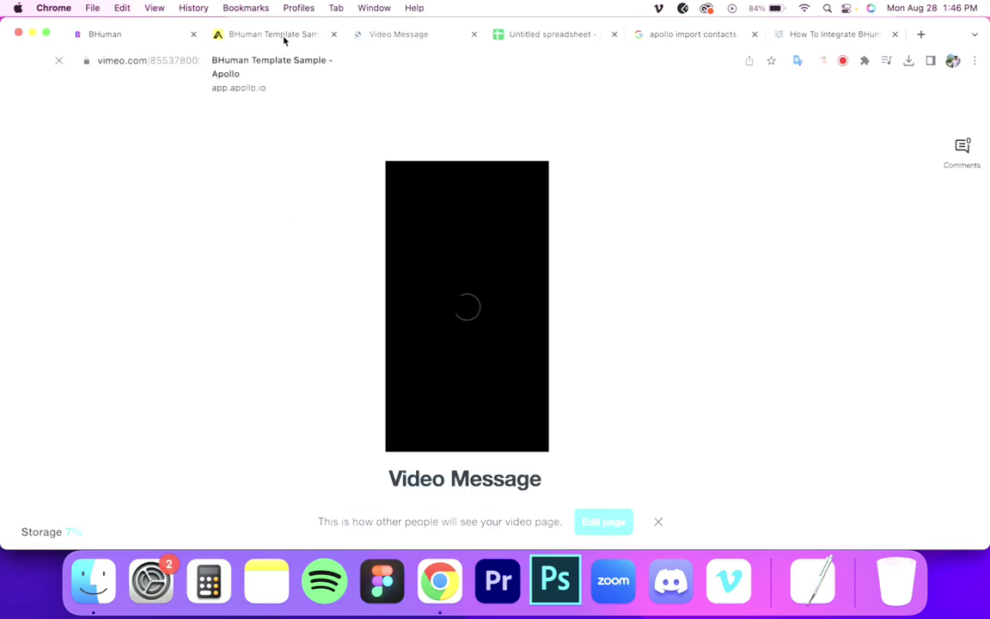
left_click(284, 36)
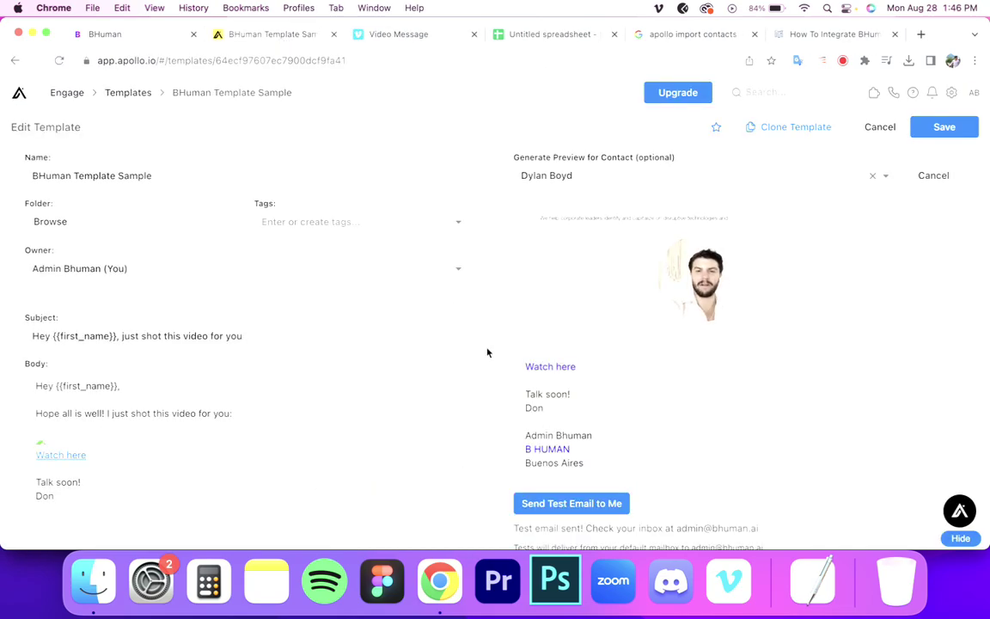
- Save the edited BHuman Template Sample and start creating a new sequence
left_click(965, 124)
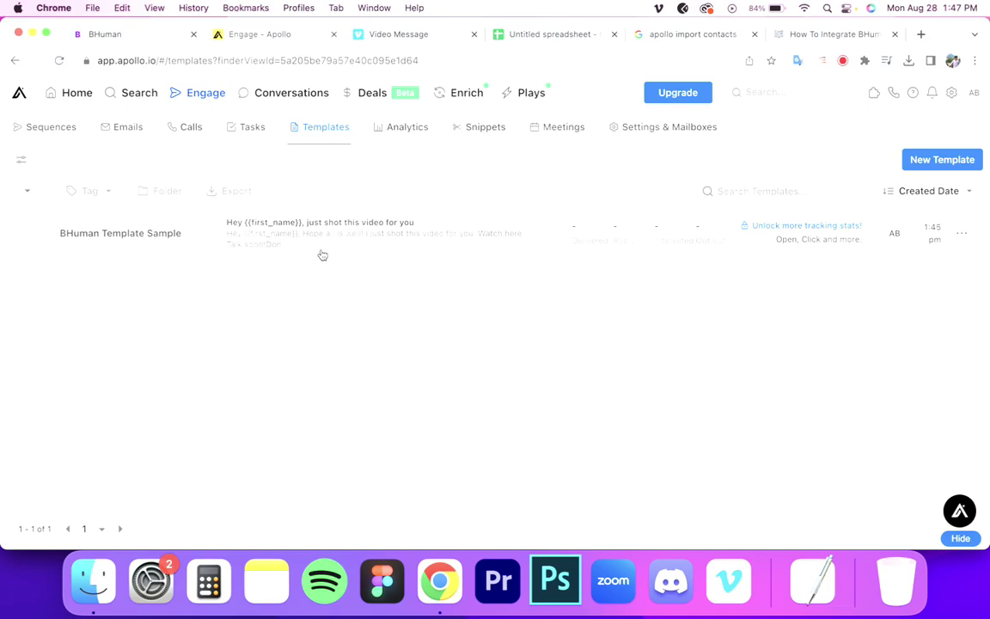
left_click(25, 128)
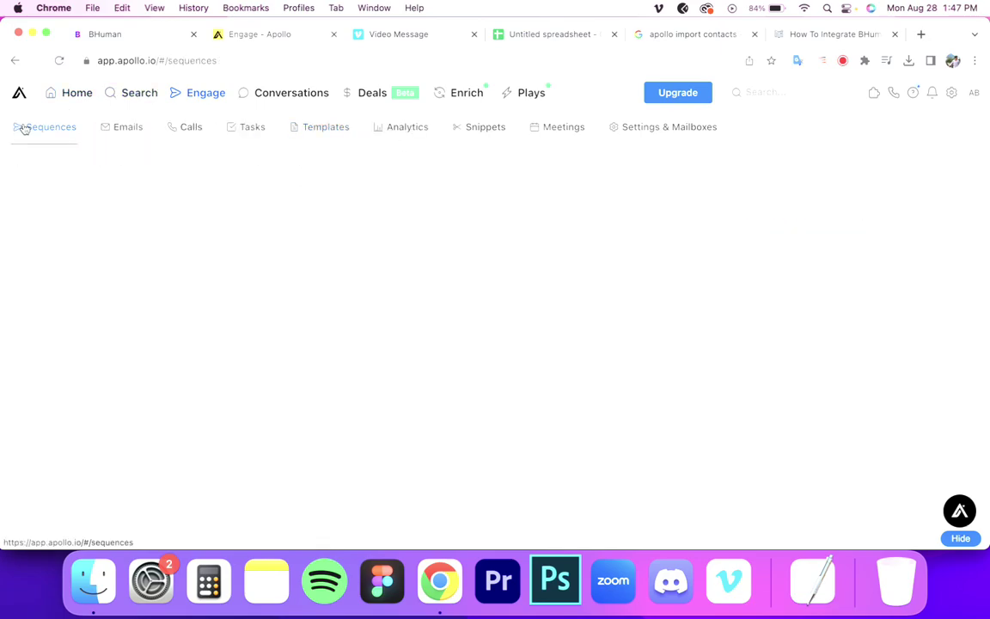
scroll(780, 324, "down", 3)
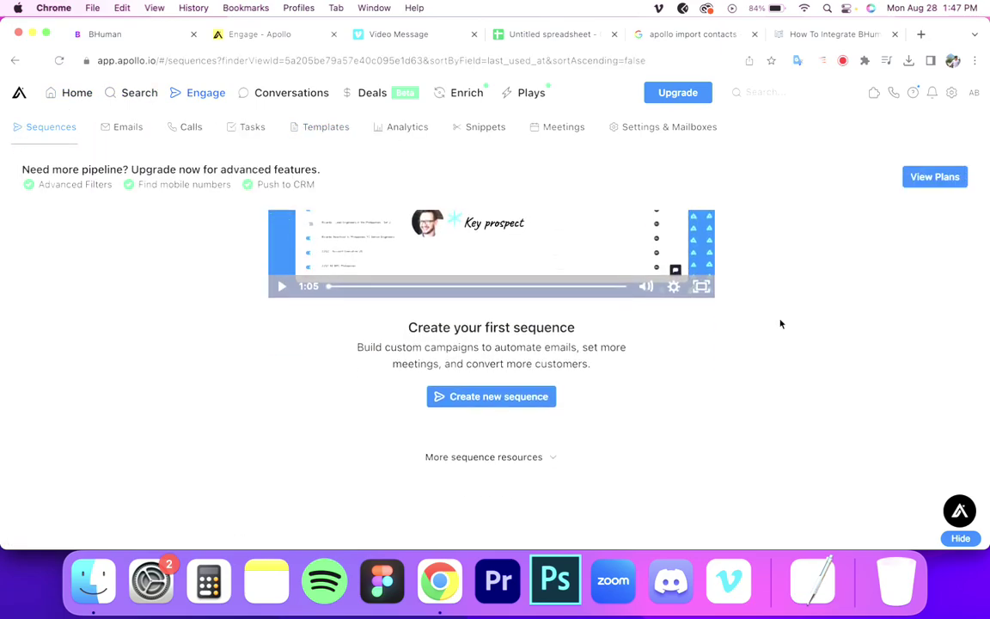
left_click(498, 396)
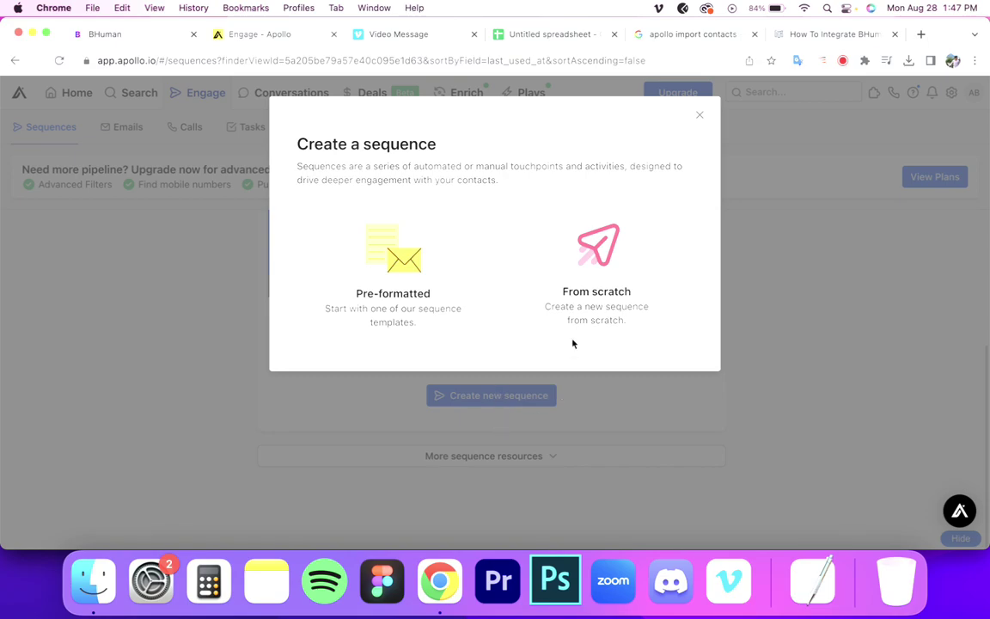
- Create a sequence from scratch and name it "sample"
left_click(400, 300)
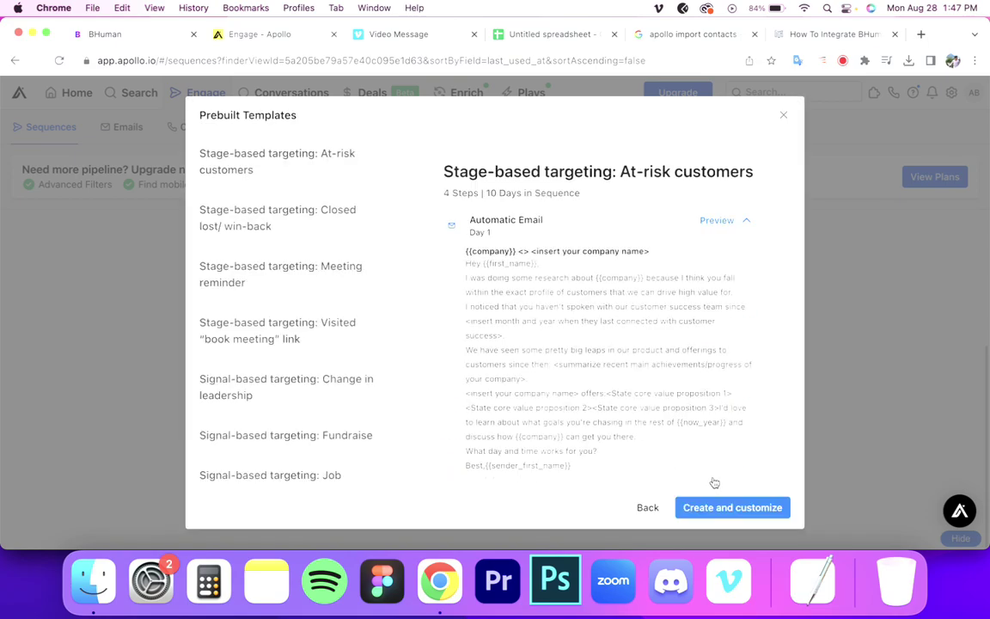
left_click(647, 507)
left_click(618, 295)
left_click(422, 196)
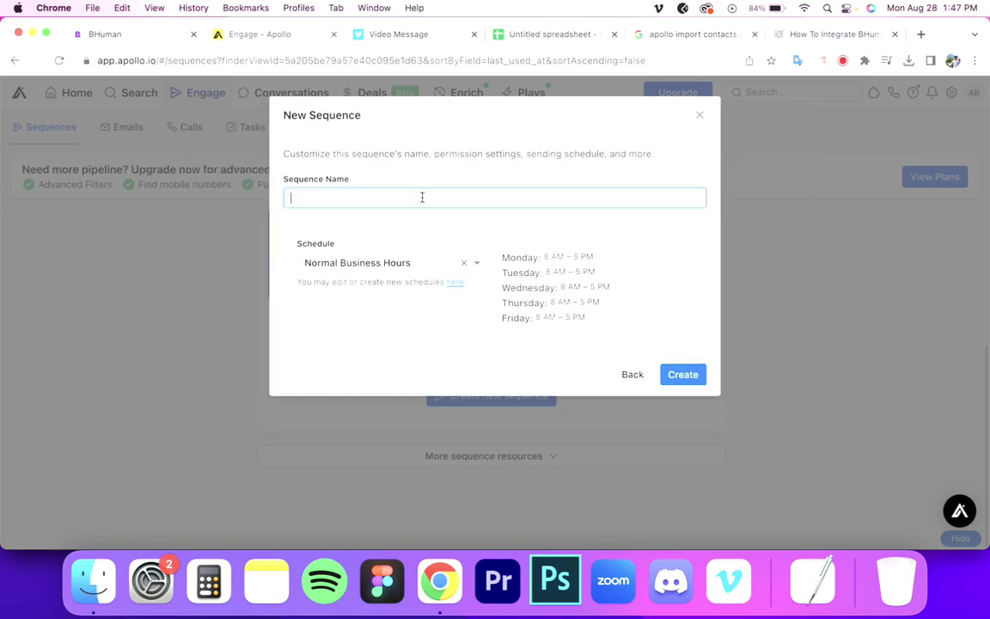
type("n")
key("BackSpace")
type("sa")
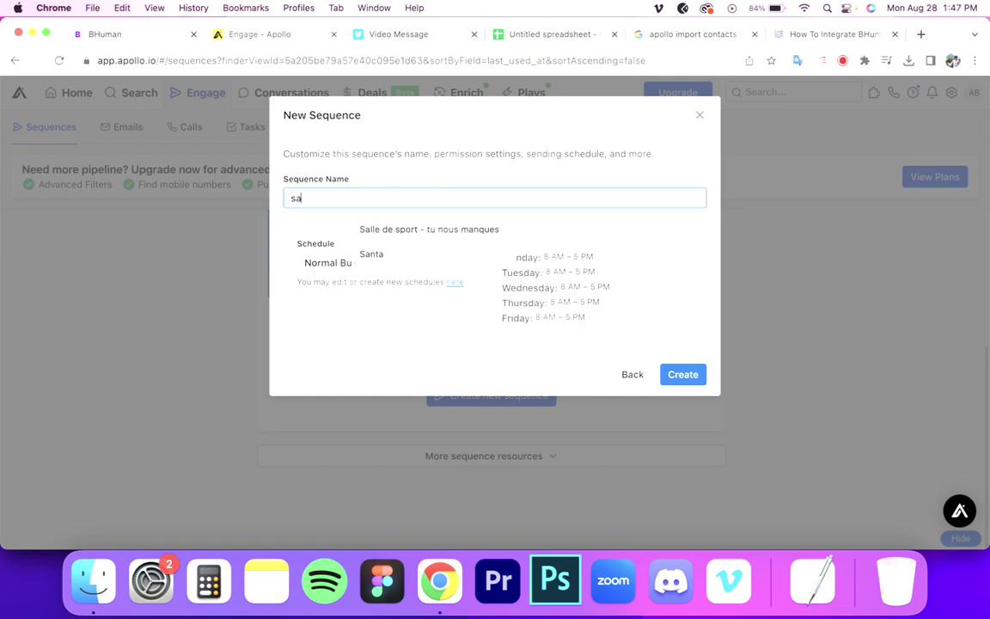
type("mple")
left_click(683, 374)
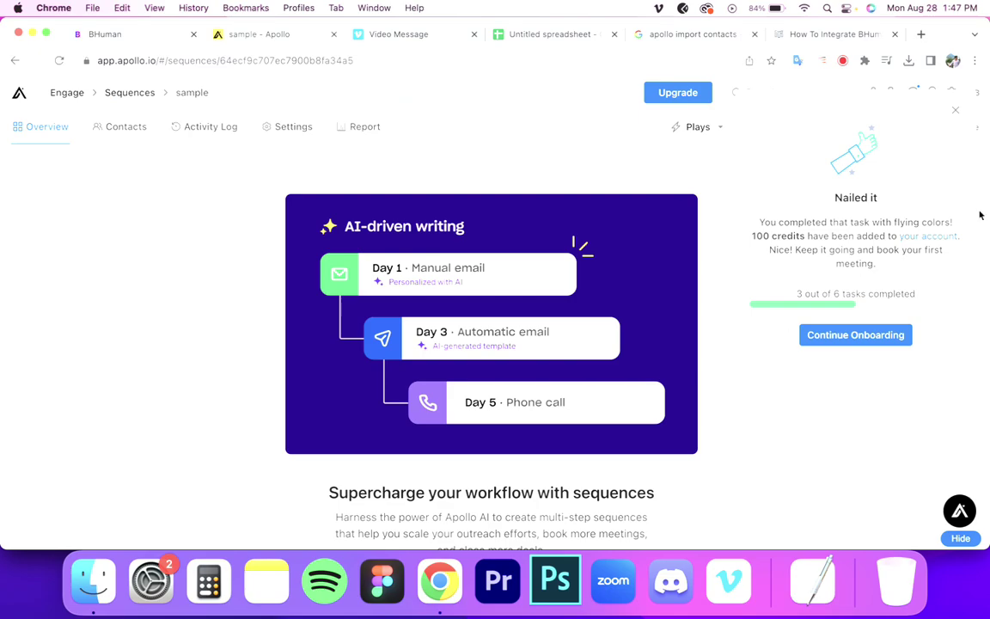
- Dismiss the onboarding pop-up and add an automatic email step that starts 30 minutes after the contact is added
left_click(954, 110)
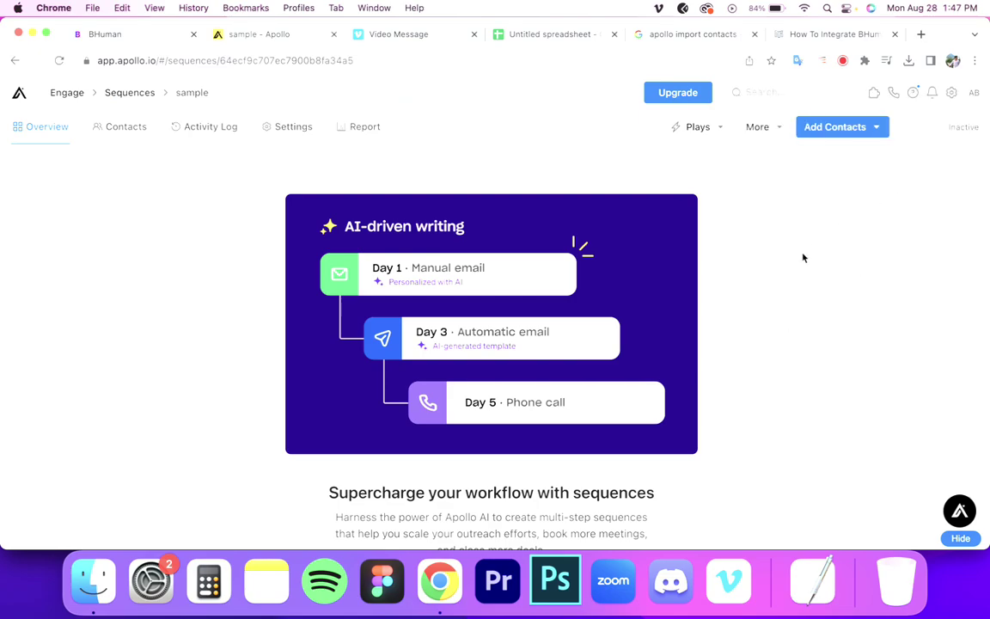
scroll(803, 256, "down", 1)
left_click(521, 526)
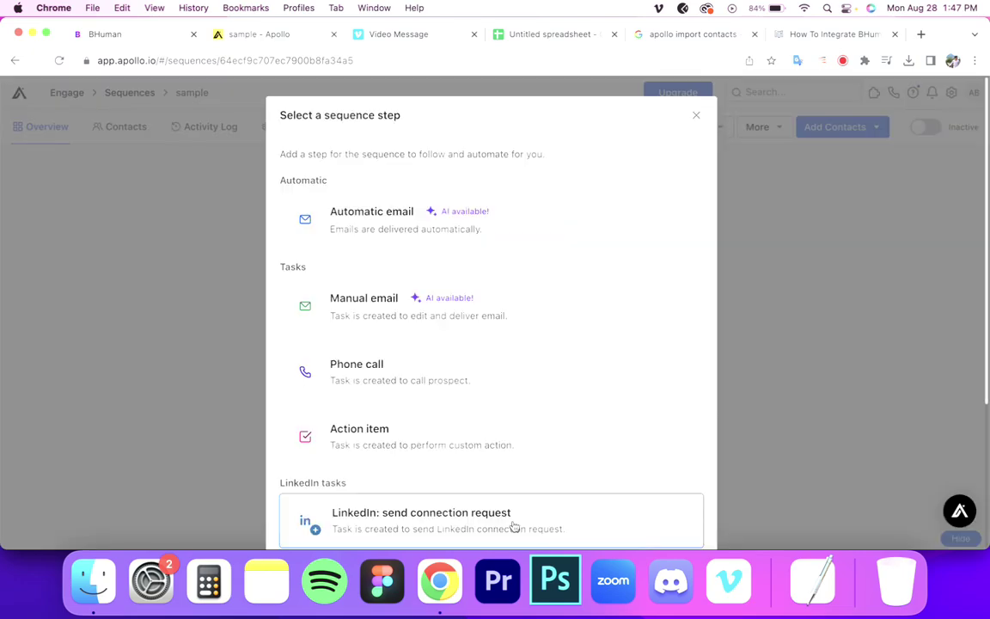
scroll(503, 412, "down", 3)
scroll(507, 437, "up", 2)
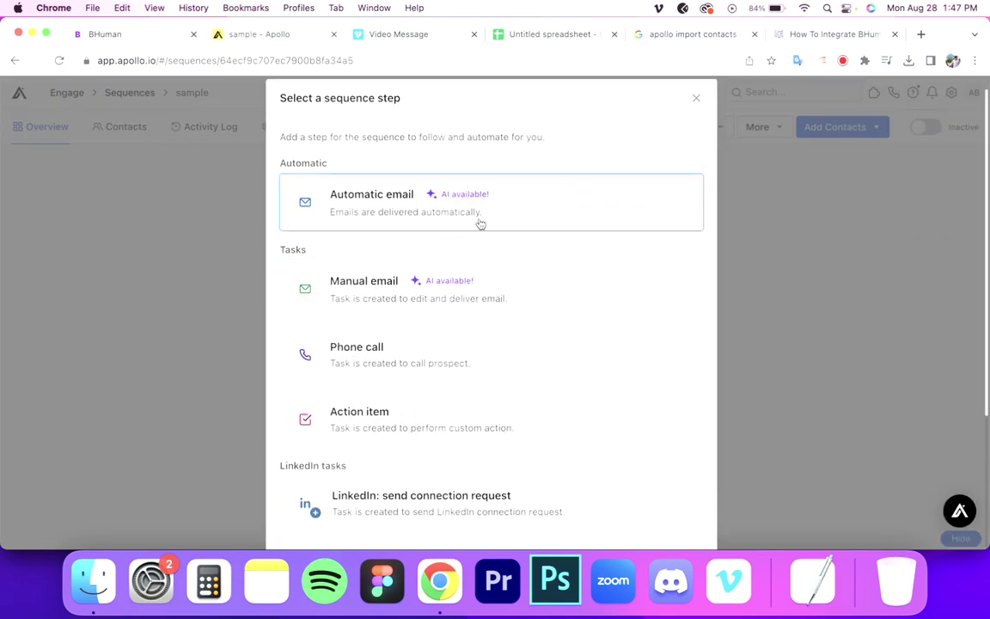
left_click(481, 220)
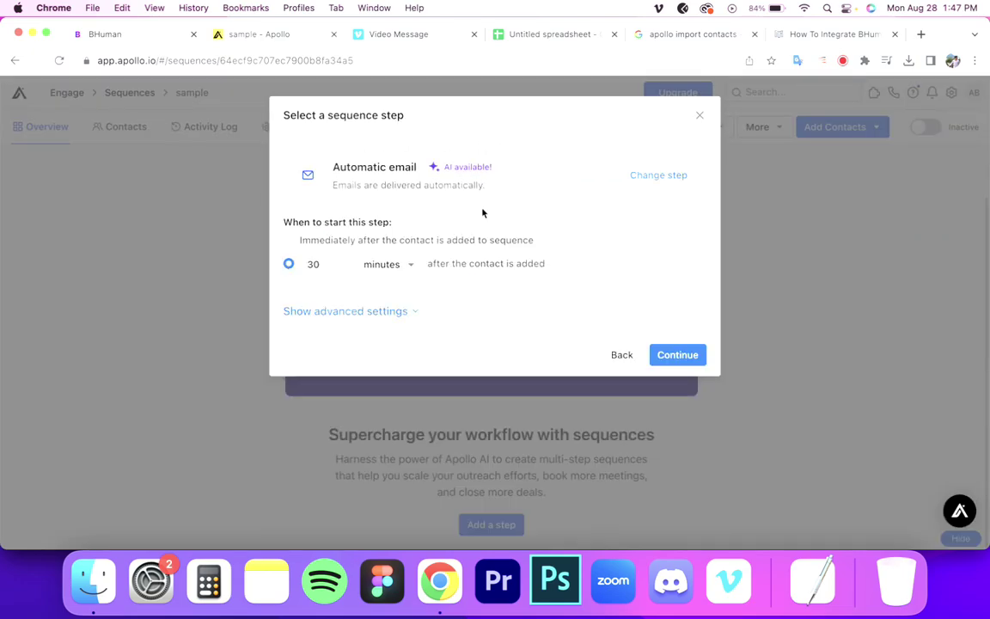
left_click(665, 348)
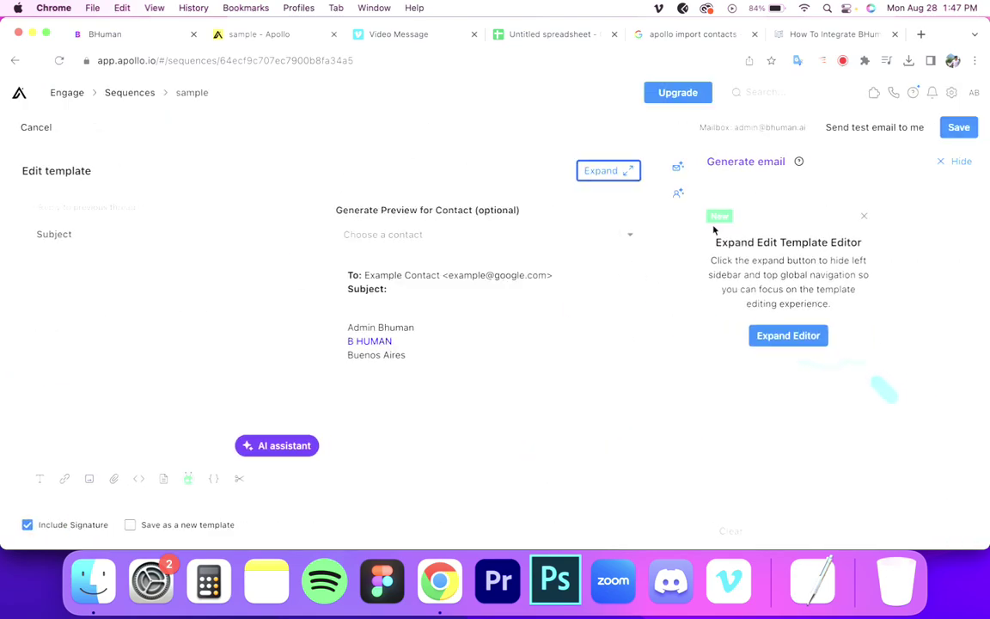
- Switch to BHuman and review the portland vc 3 campaign's generated videos and its video sharing options, including the CSV download
left_click(123, 39)
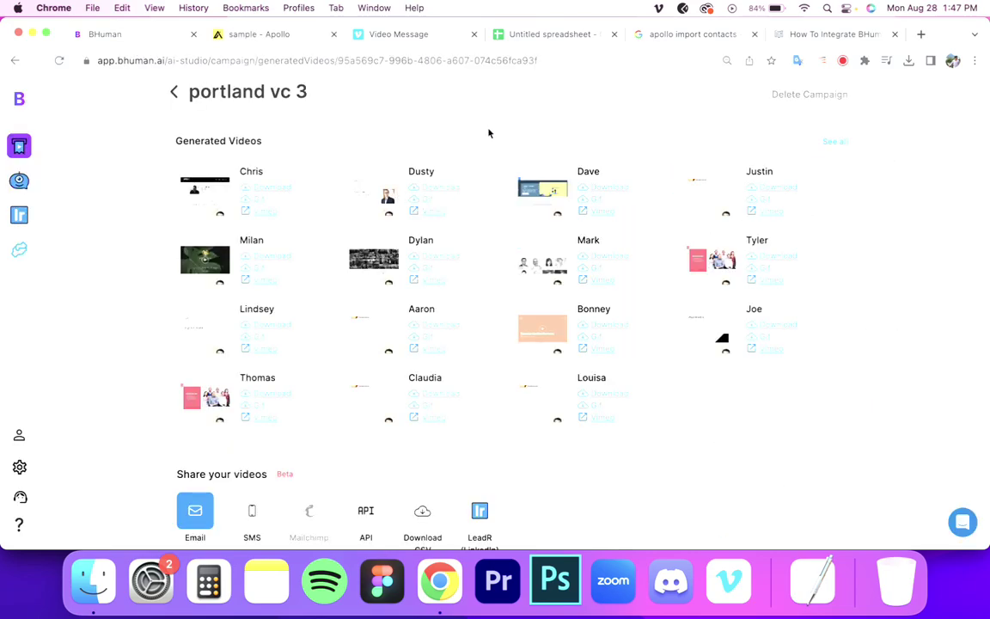
scroll(497, 111, "up", 1)
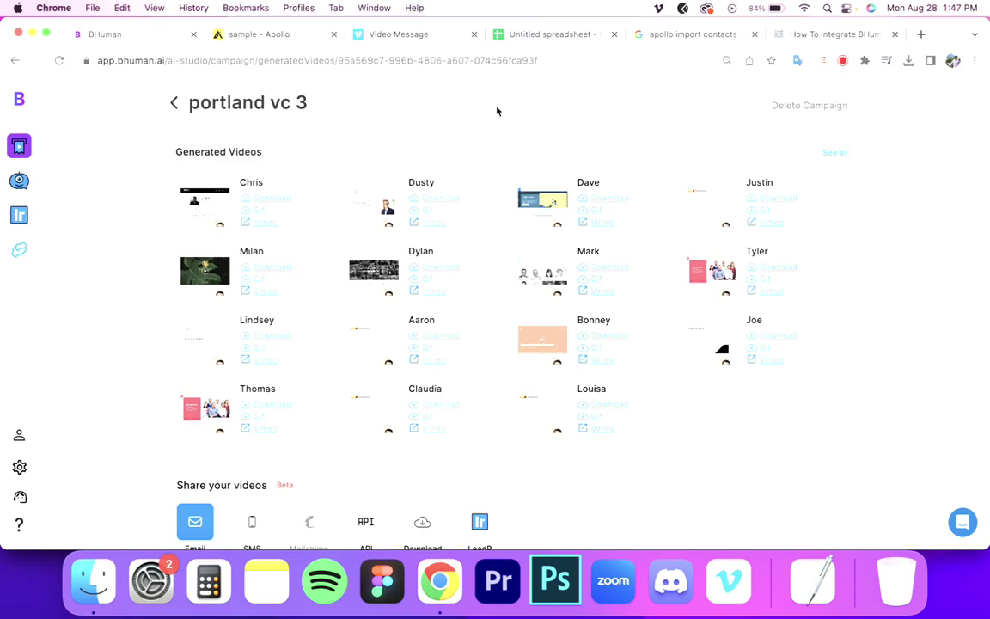
scroll(497, 111, "down", 5)
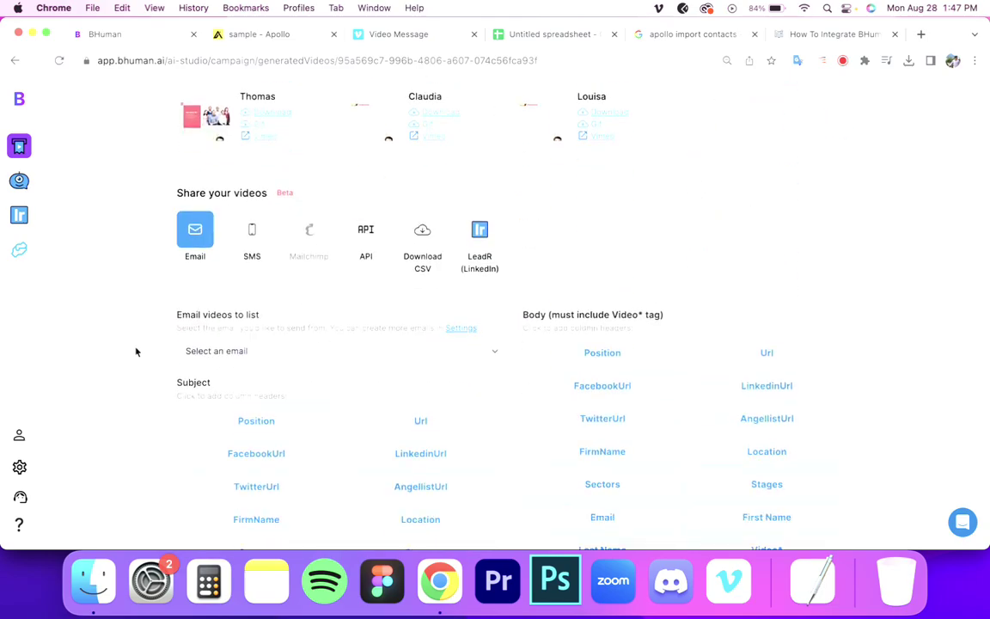
scroll(135, 351, "down", 1)
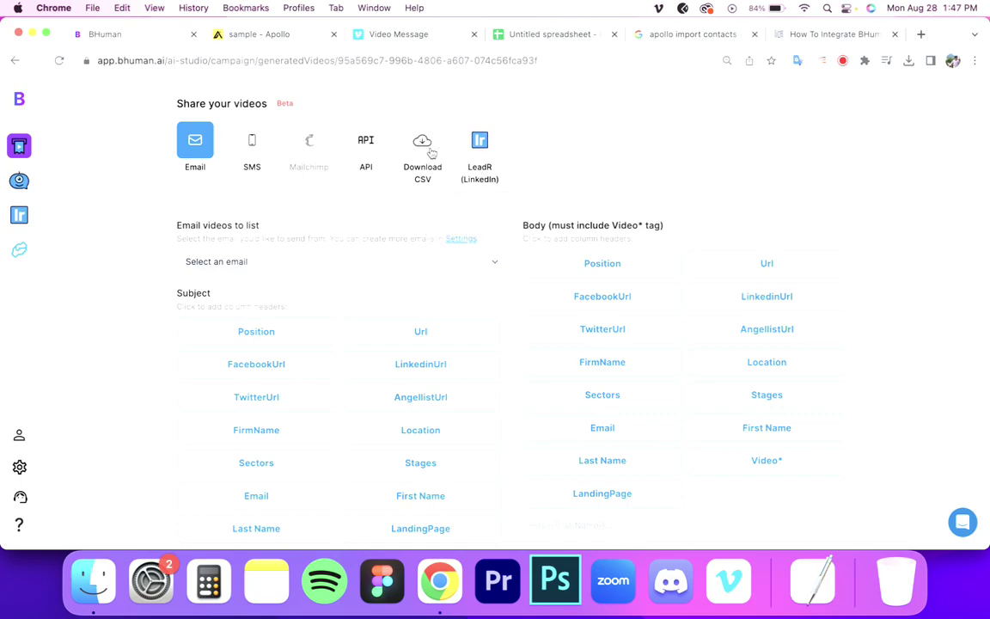
left_click(274, 37)
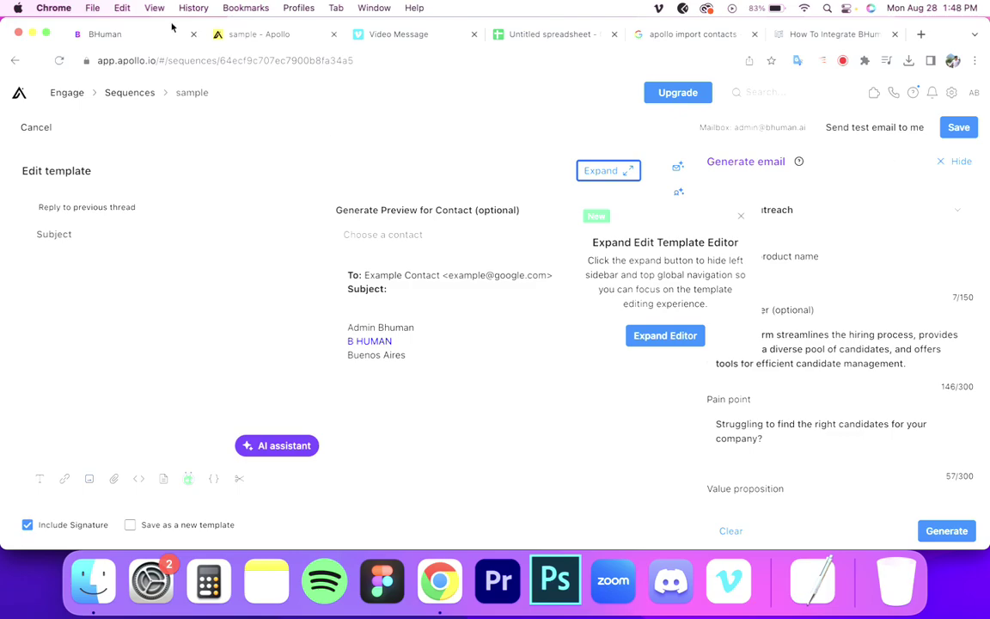
left_click(115, 39)
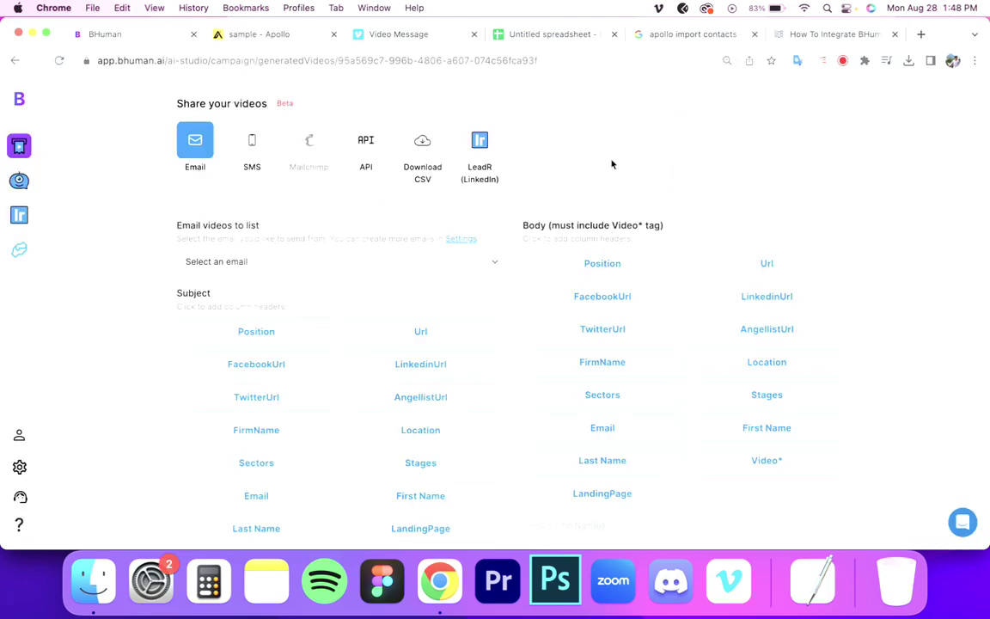
scroll(612, 165, "up", 3)
scroll(611, 164, "up", 2)
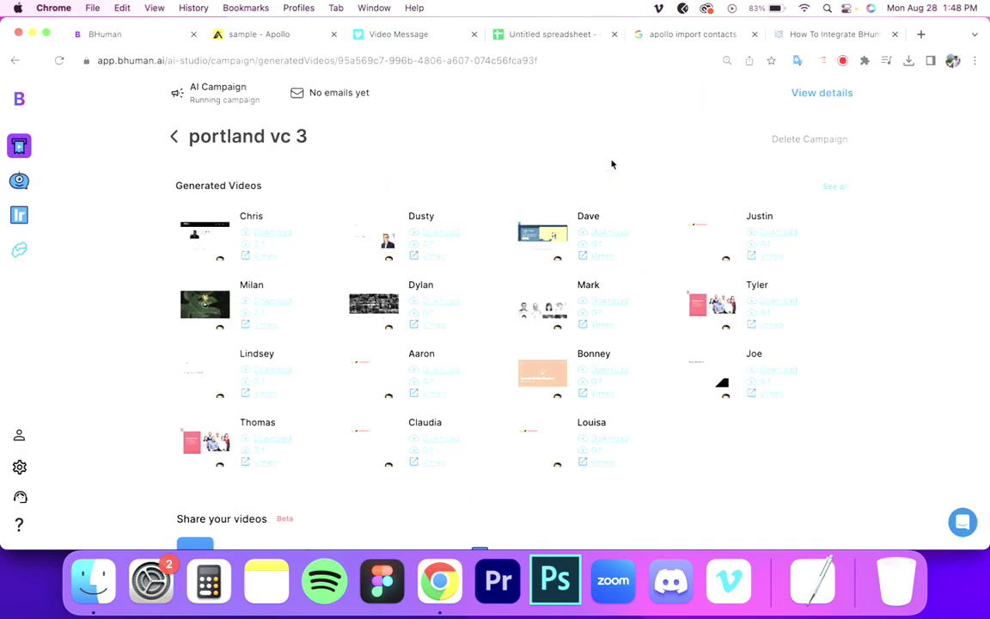
scroll(612, 164, "down", 4)
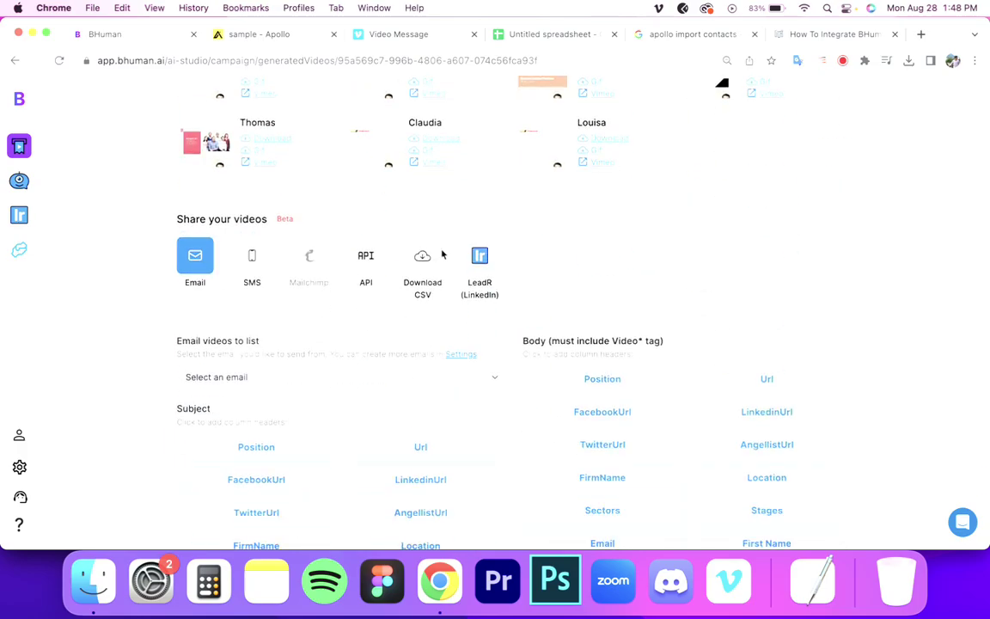